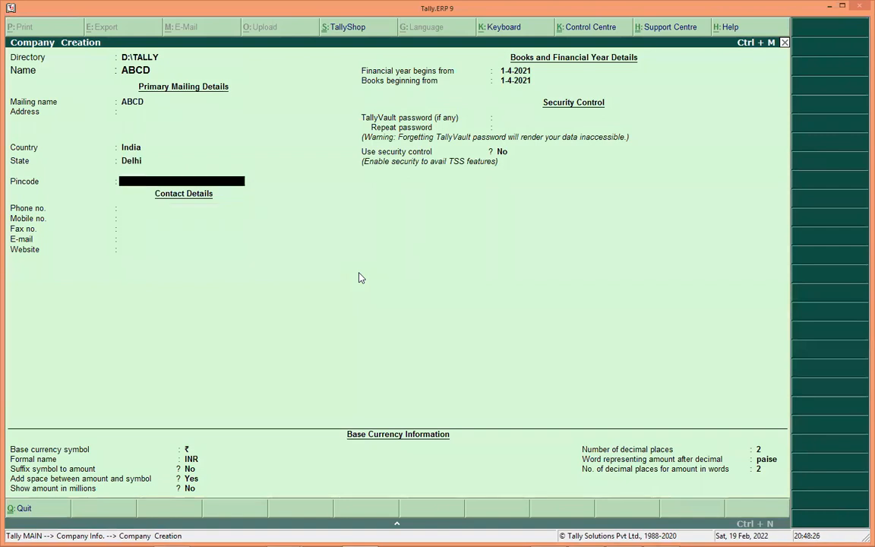
Step: Enter the company's pincode, leave the contact details blank and keep the default financial year and security settings
type("110005")
key("Return")
key("Return")
key("Return")
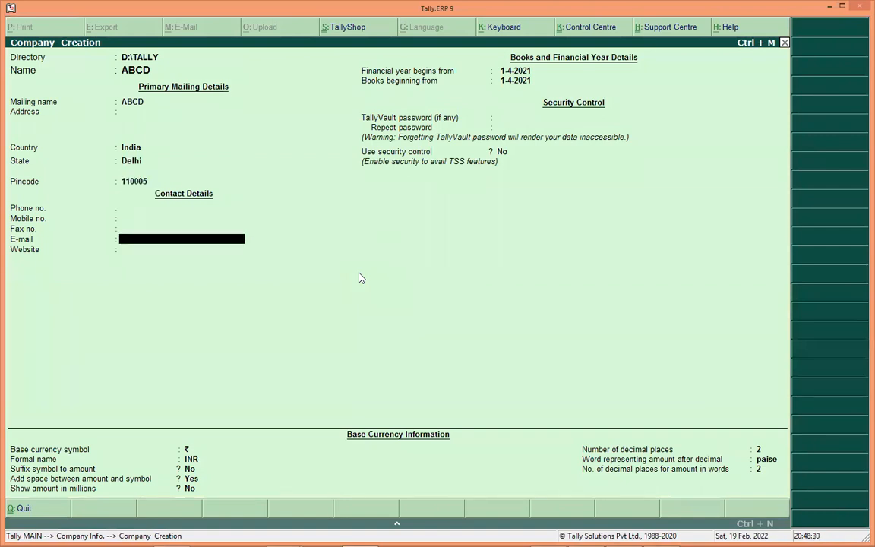
key("Return")
key("Return")
key("Return")
key("Return")
key("Return")
key("Return")
key("Return")
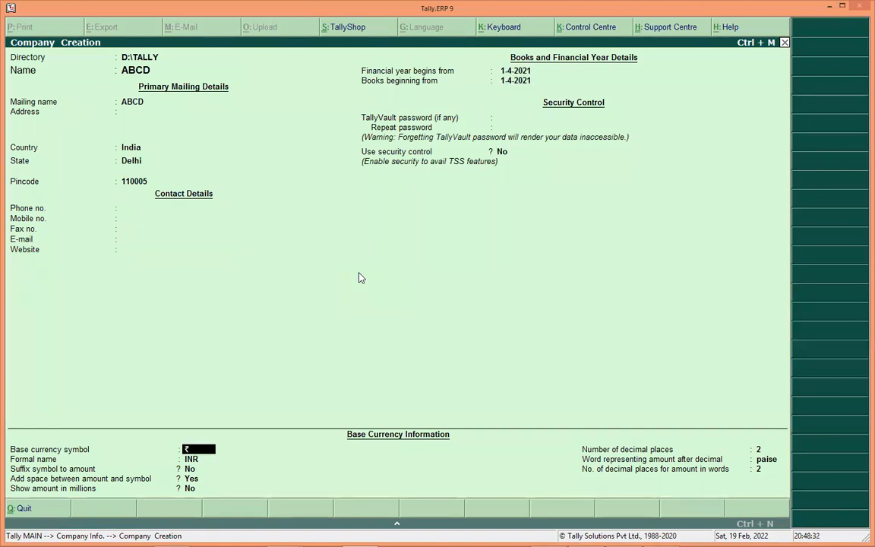
Step: Keep the default INR base currency settings and accept the creation of company ABCD
key("Return")
key("Return")
key("Return")
key("Return")
key("Return")
key("Return")
key("Return")
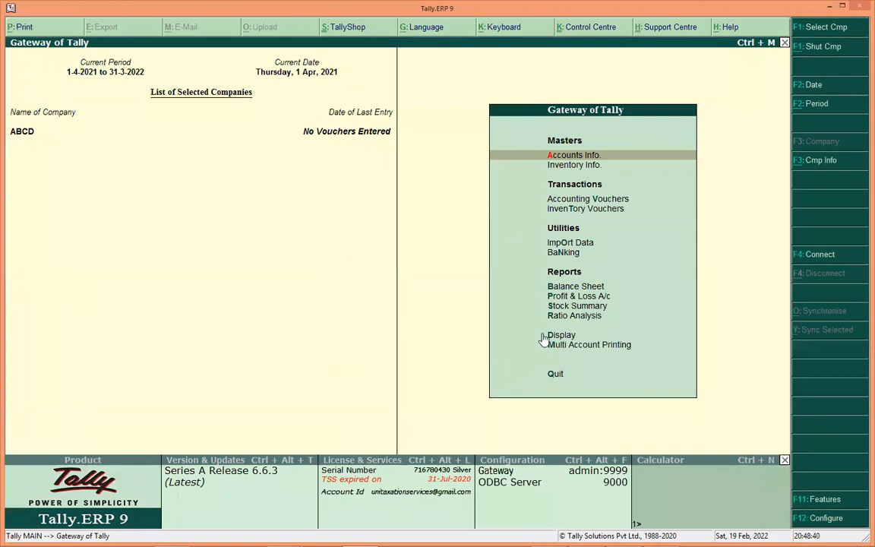
Step: Open the Statutory and Taxation features of company ABCD
mouse_move(824, 481)
left_mouse_down()
mouse_move(774, 498)
mouse_move(840, 508)
mouse_move(786, 484)
left_mouse_up()
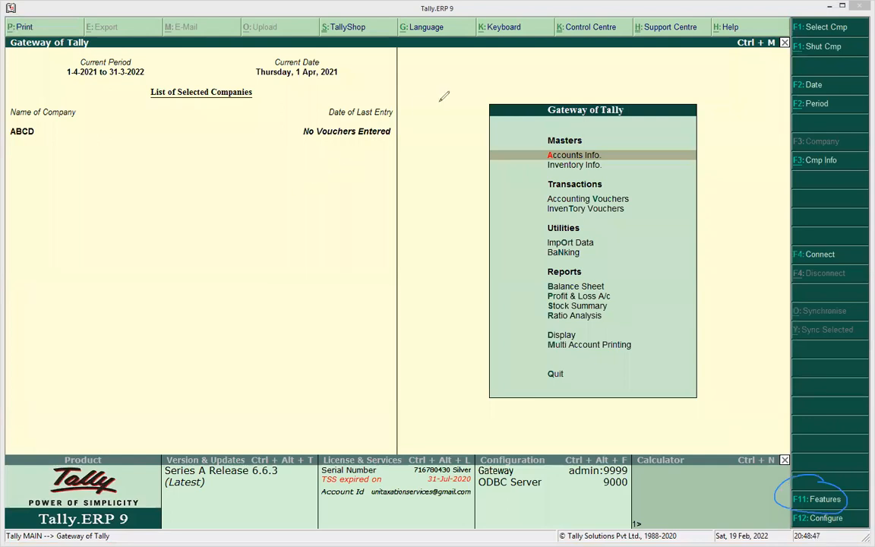
key("Escape")
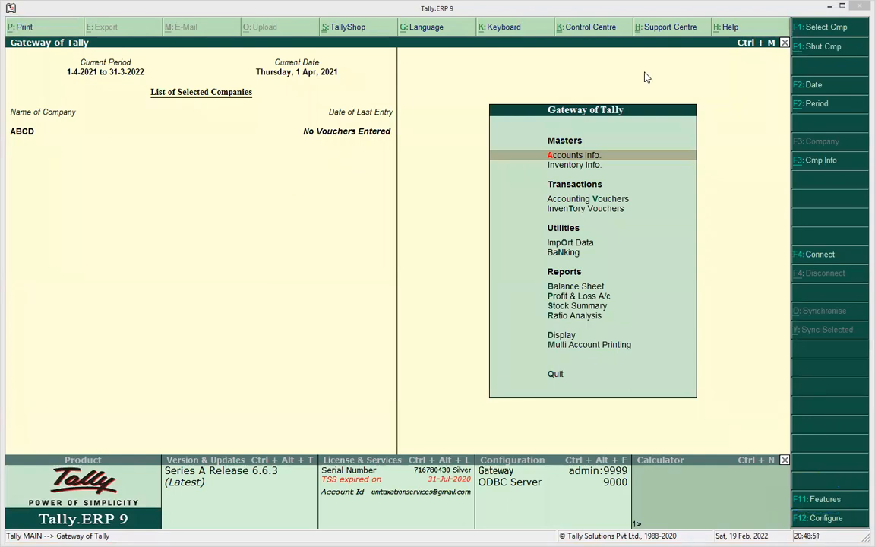
left_click(826, 501)
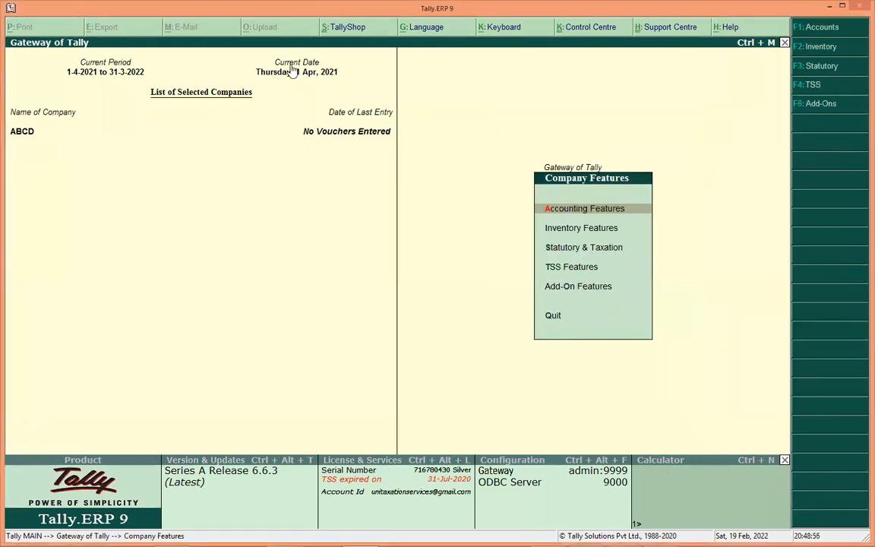
mouse_move(566, 233)
left_mouse_down()
mouse_move(545, 242)
mouse_move(577, 256)
mouse_move(560, 237)
left_mouse_up()
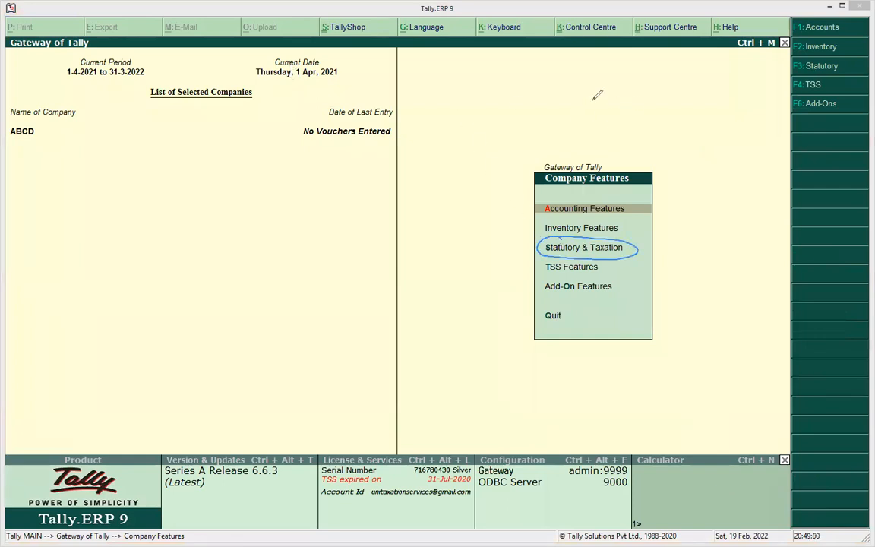
key("ctrl+z")
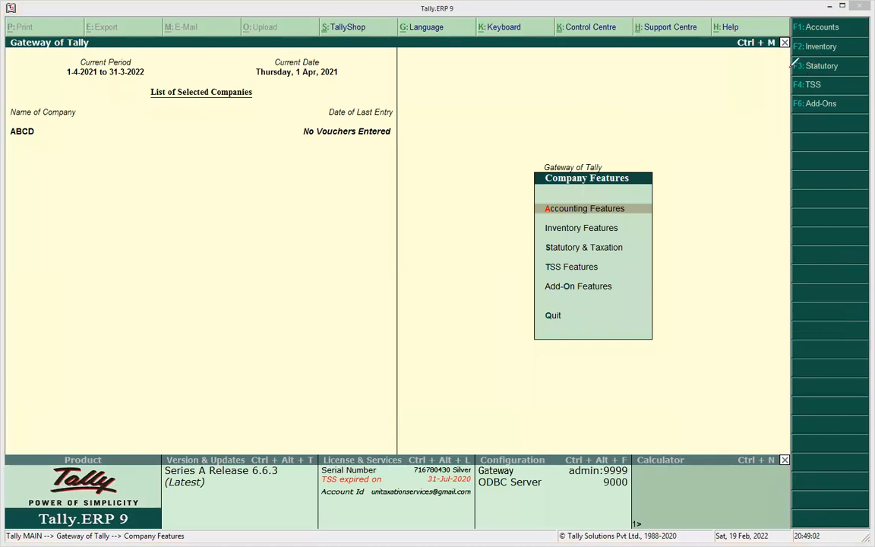
left_click(811, 66)
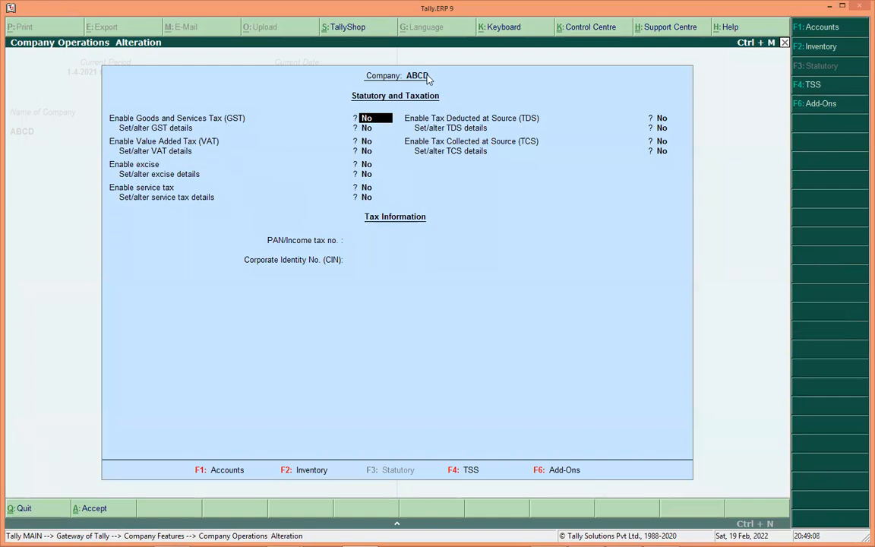
mouse_move(183, 98)
left_mouse_down()
mouse_move(211, 114)
mouse_move(148, 95)
left_mouse_up()
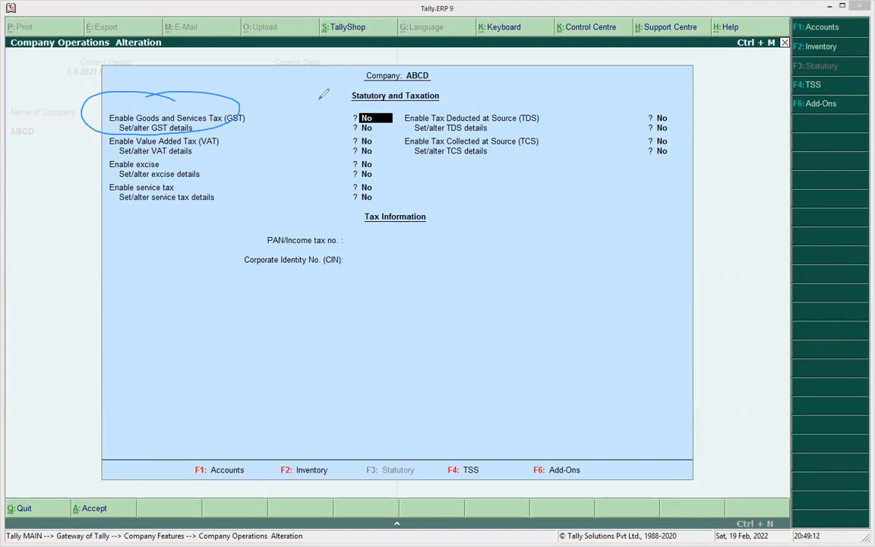
key("Escape")
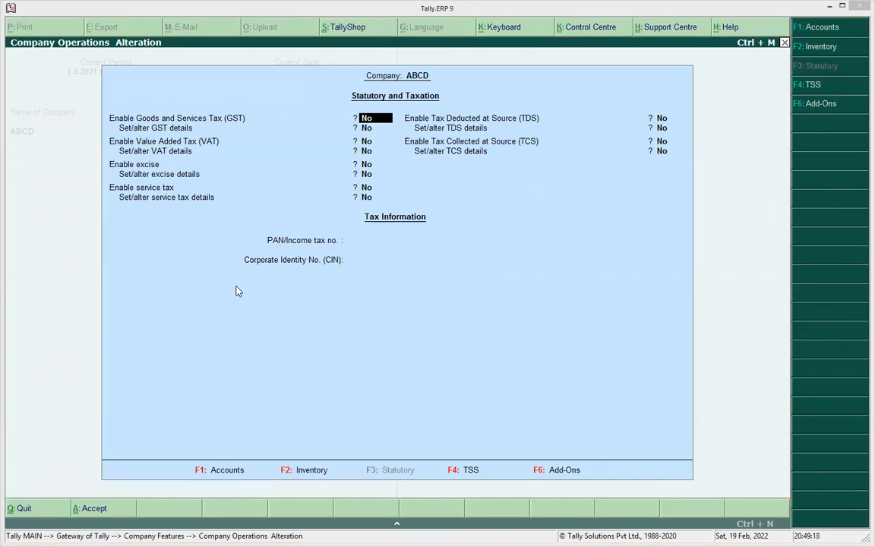
Step: Set Enable Goods and Services Tax (GST) to Yes for the company
left_click(501, 273)
key("Up")
key("Up")
key("Up")
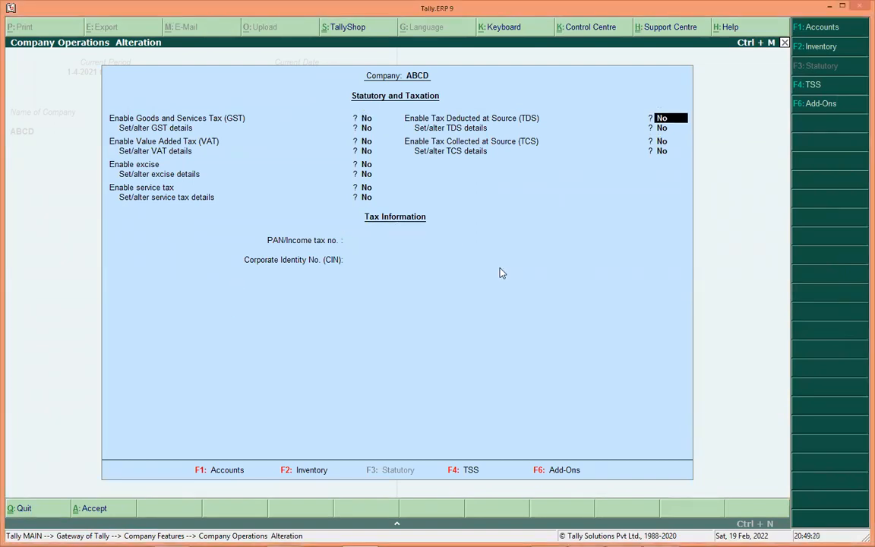
key("Up")
key("Up")
key("Up")
type("y")
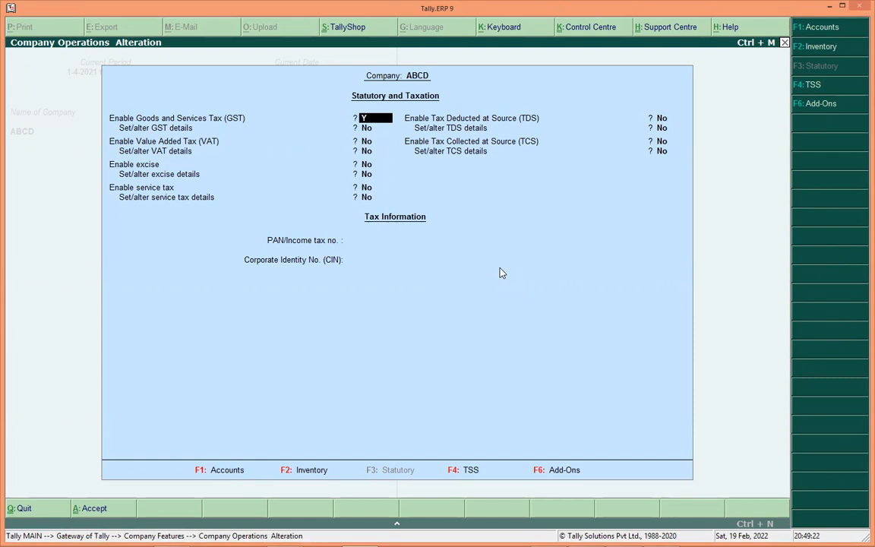
key("Return")
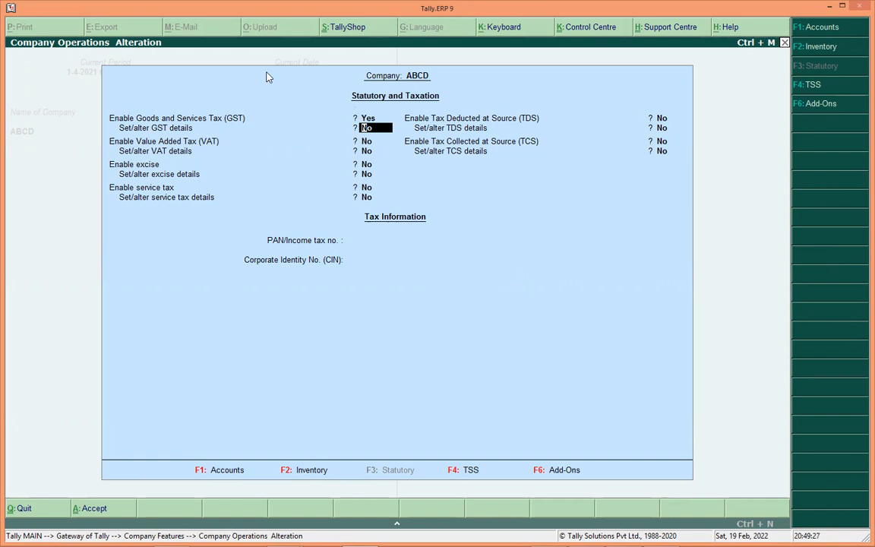
Step: Set Set/alter GST details to Yes to open the company's GST details
key("ctrl+2")
left_click_drag(192, 127, 212, 119)
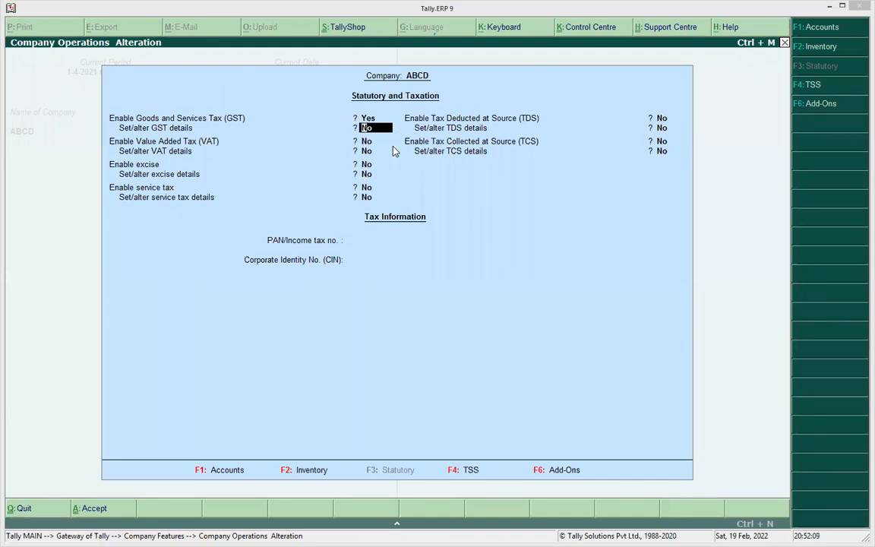
key("Return")
left_click(369, 129)
type("Y")
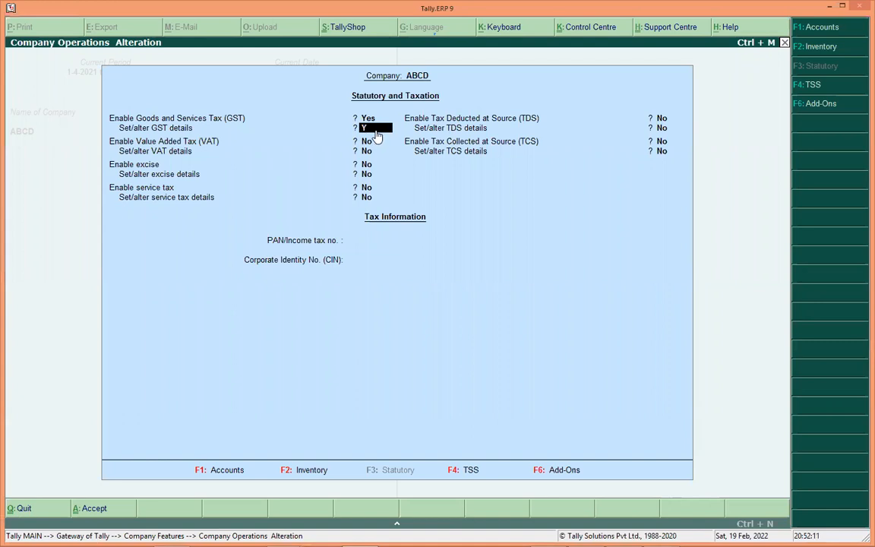
key("Return")
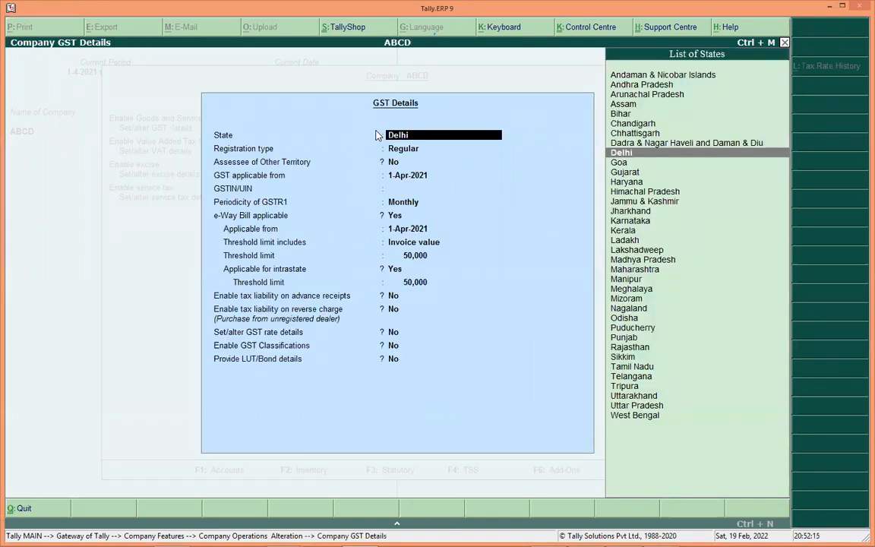
Step: Keep Delhi as the state, choose the Regular registration type and leave Assessee of Other Territory at No
key("Return")
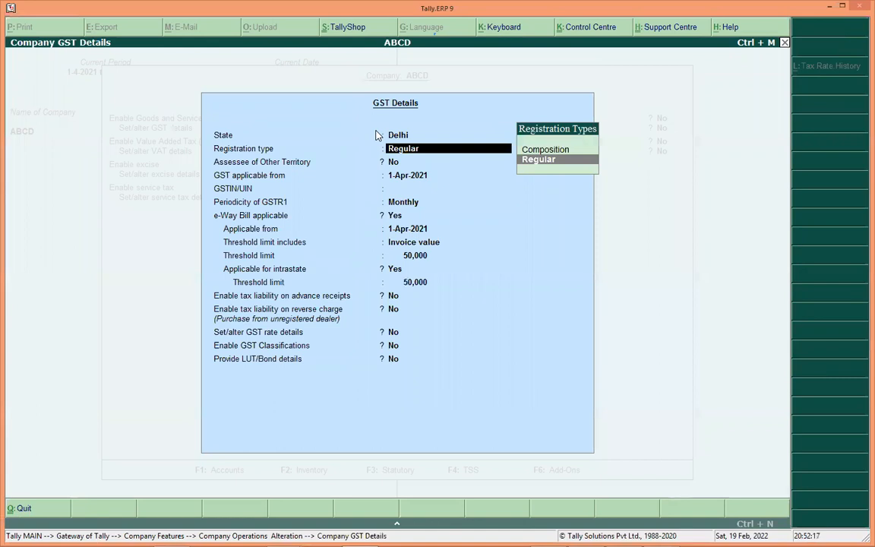
key("Up")
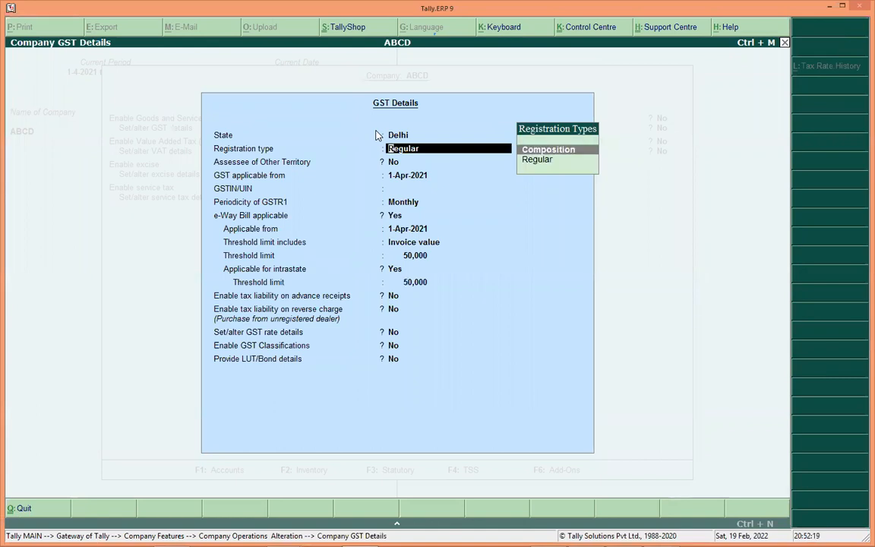
key("Down")
key("Return")
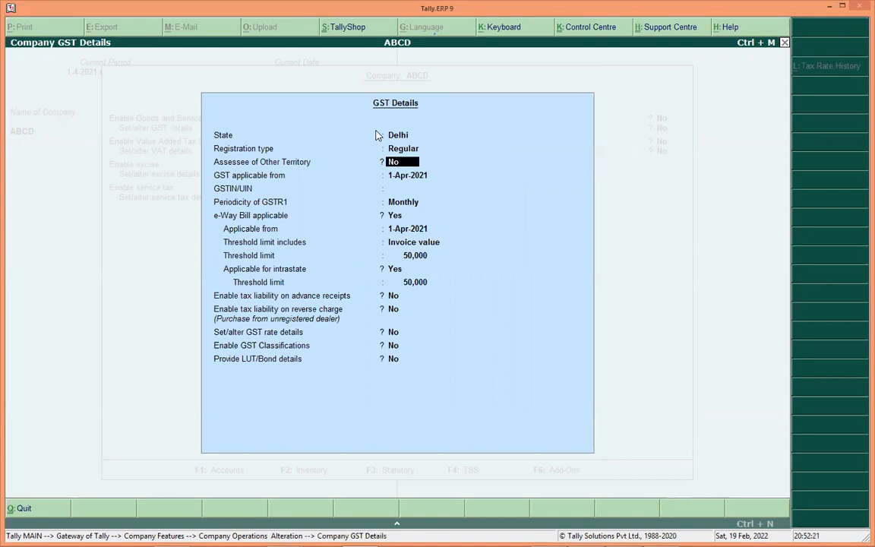
key("Return")
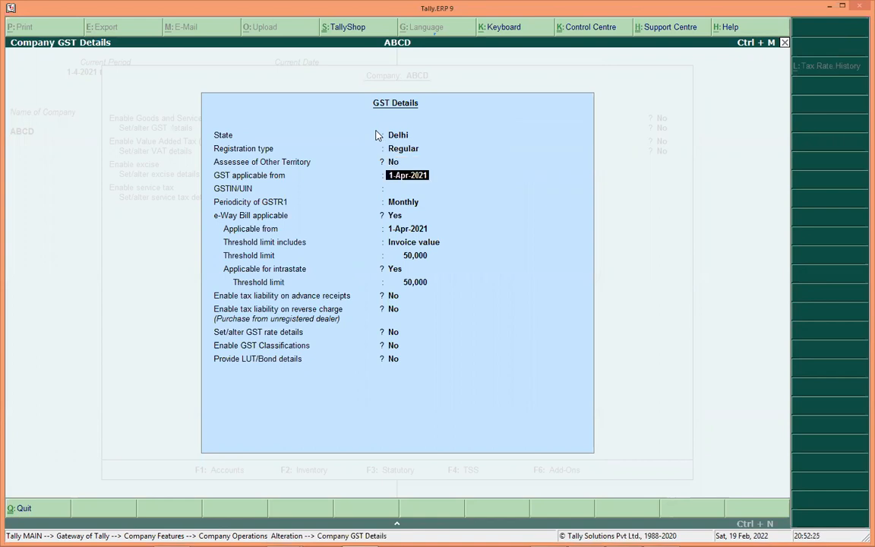
Step: Set the GST applicable from date to 19-Feb-2022
type("1.")
type("19.2.2")
type("022")
key("BackSpace")
key("BackSpace")
key("BackSpace")
key("BackSpace")
key("BackSpace")
key("BackSpace")
key("BackSpace")
key("BackSpace")
key("BackSpace")
type("9.2.2022")
key("Return")
Step: Enter the company's GSTIN/UIN and accept it
type("07")
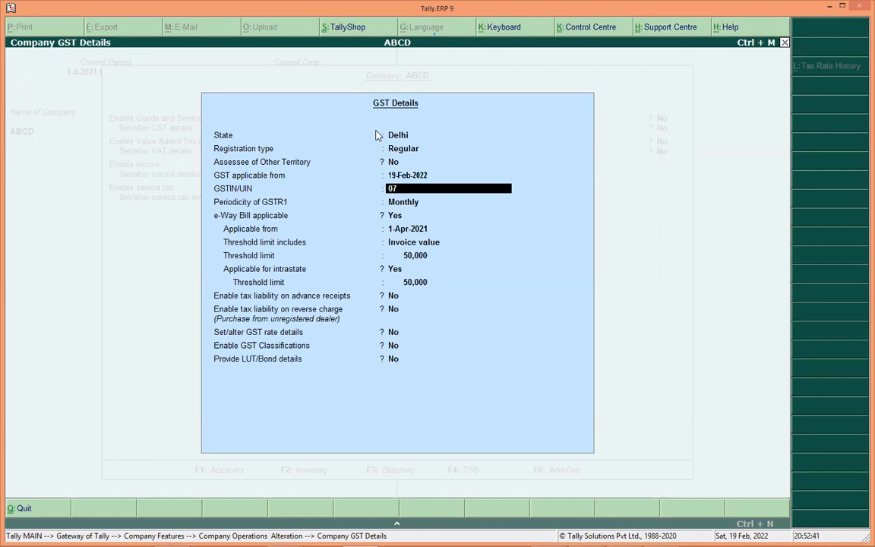
type("BFKKM126581Z9")
key("Return")
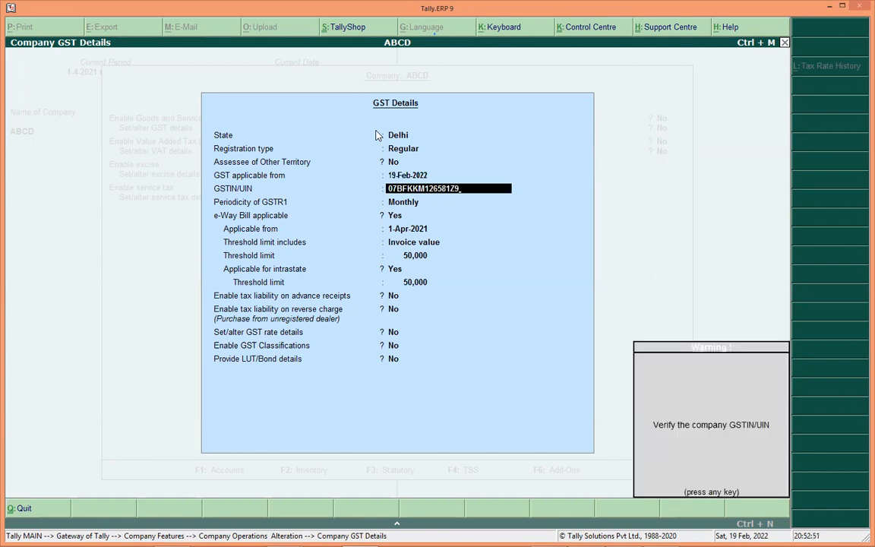
key("Return")
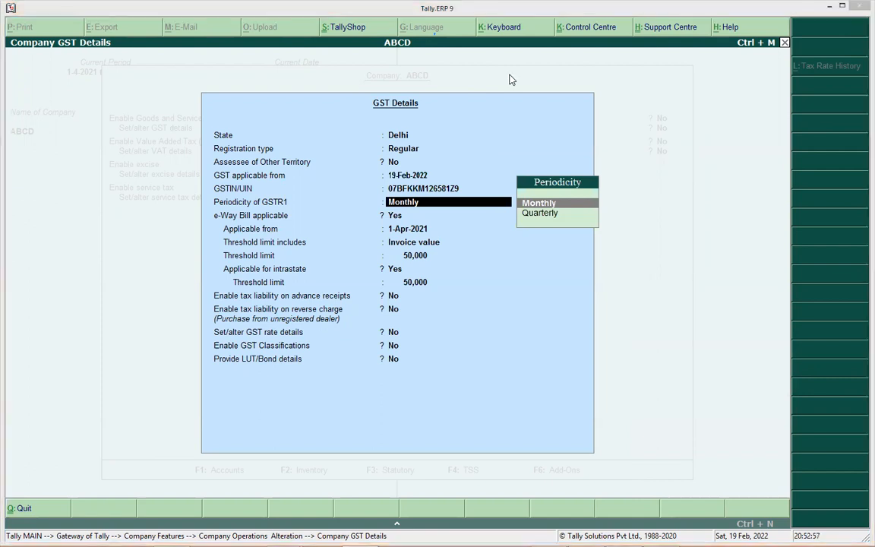
Step: Choose Monthly as the periodicity of GSTR1
mouse_move(548, 193)
left_mouse_down()
mouse_move(565, 187)
mouse_move(582, 204)
left_mouse_up()
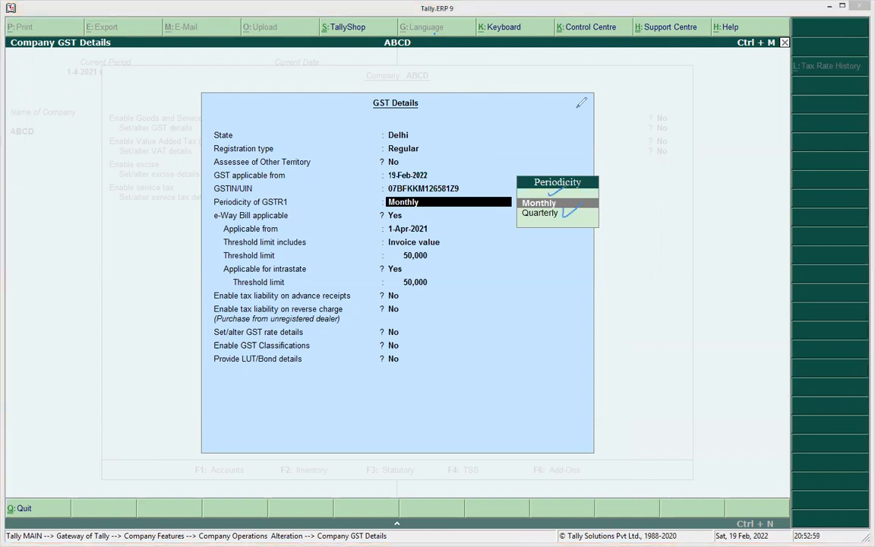
key("e")
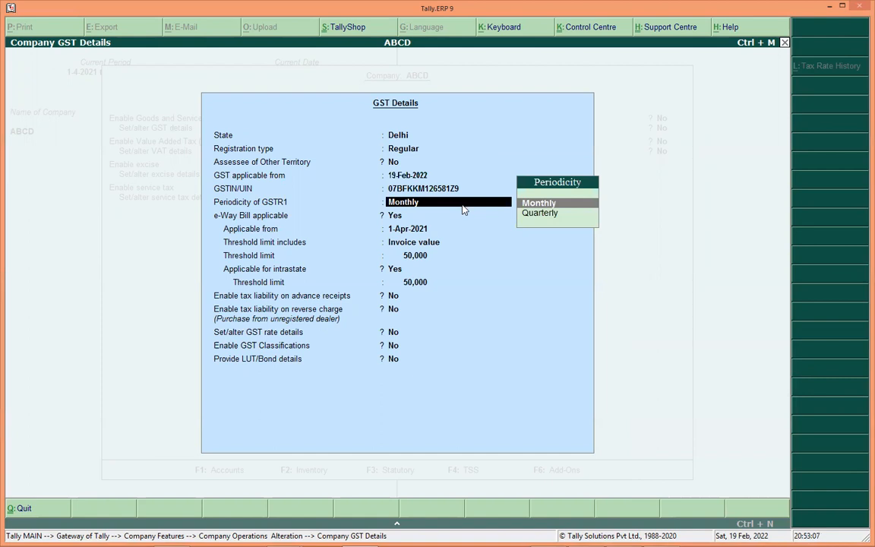
key("Down")
key("Up")
key("Down")
key("Up")
key("Return")
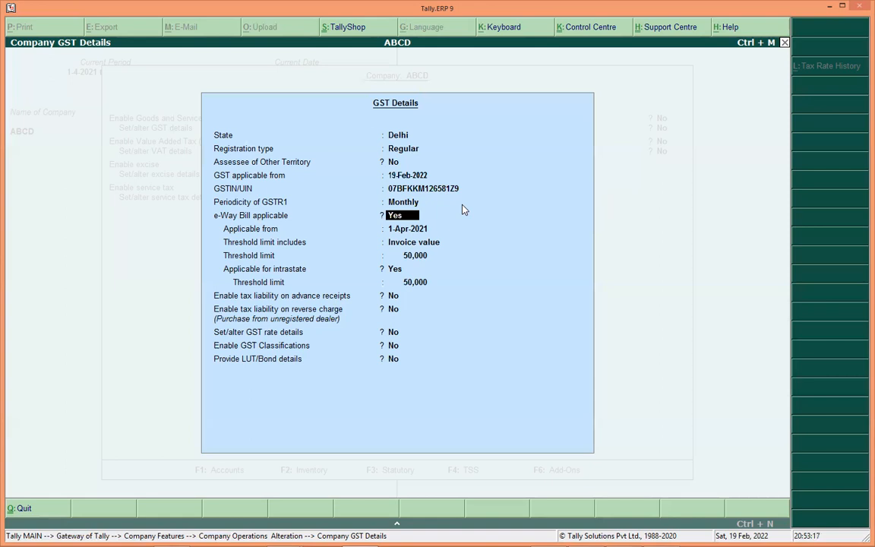
Step: Keep e-Way Bill applicable at Yes and set its applicable from date to 19-Feb-2022
key("Return")
key("Up")
key("Return")
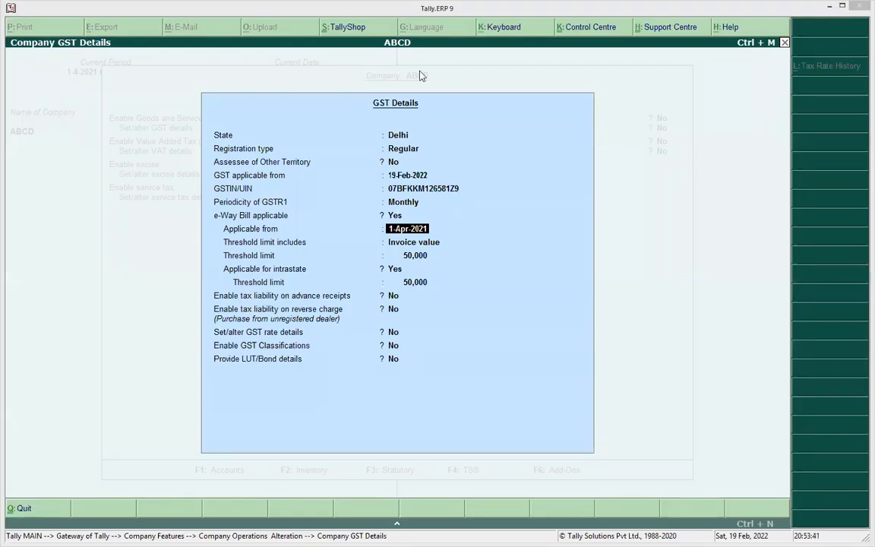
left_click(435, 276)
type("1")
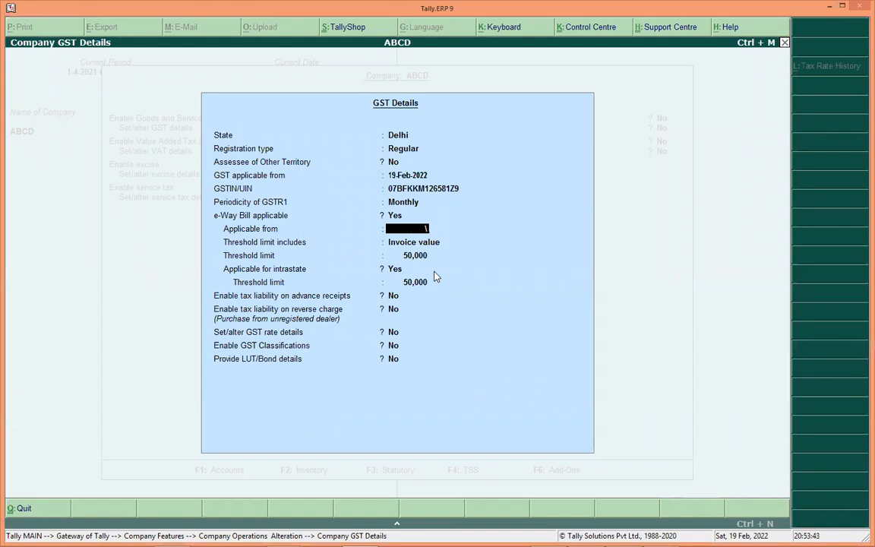
type(".19.2")
key("BackSpace")
key("BackSpace")
key("BackSpace")
key("BackSpace")
type("9.2")
key("Return")
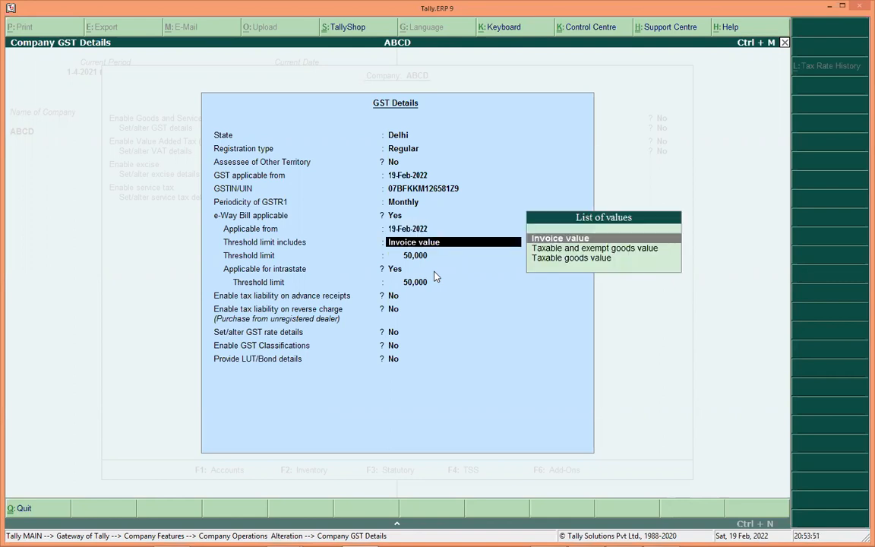
Step: Keep the Invoice value basis, the 50,000 threshold limits and the remaining default options, and accept the GST details
key("Return")
key("Return")
key("Return")
key("Return")
key("Return")
key("Return")
key("BackSpace")
key("BackSpace")
key("Return")
key("Return")
key("Return")
key("Return")
key("Return")
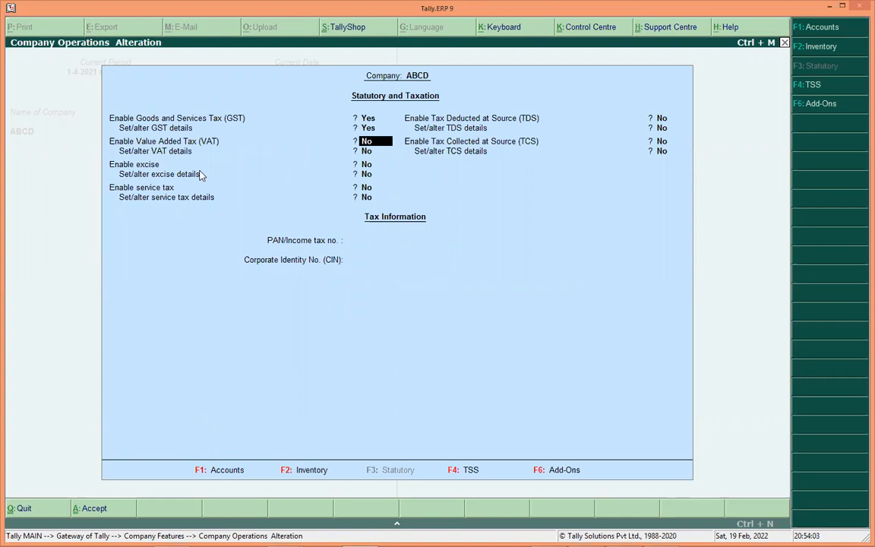
Step: Leave VAT, excise, service tax, TDS and TCS disabled and the tax information blank, and save the statutory features
key("Return")
key("Return")
key("Return")
key("Return")
key("Return")
key("Return")
key("Up")
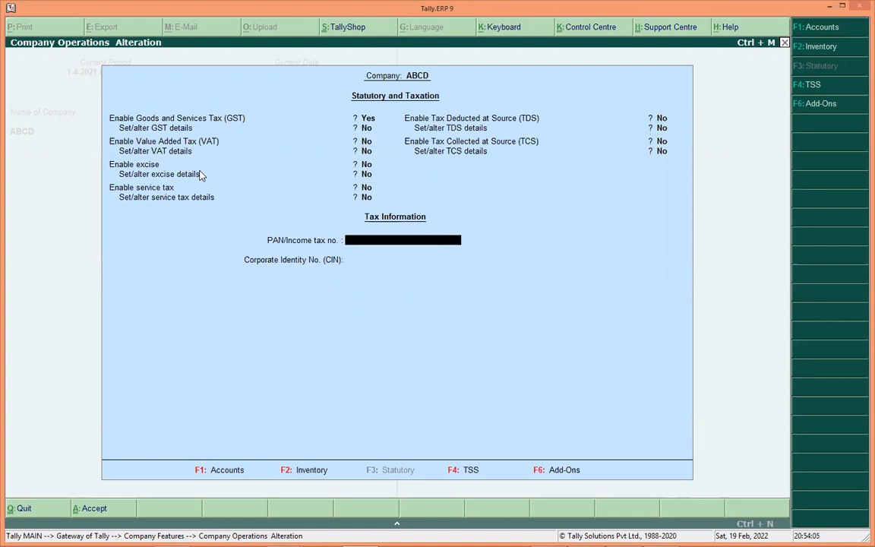
key("Return")
key("Return")
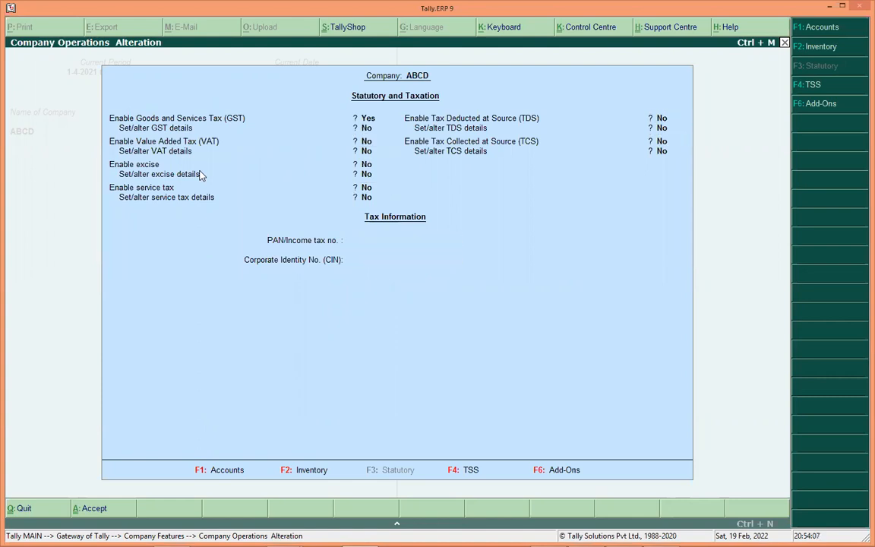
key("Return")
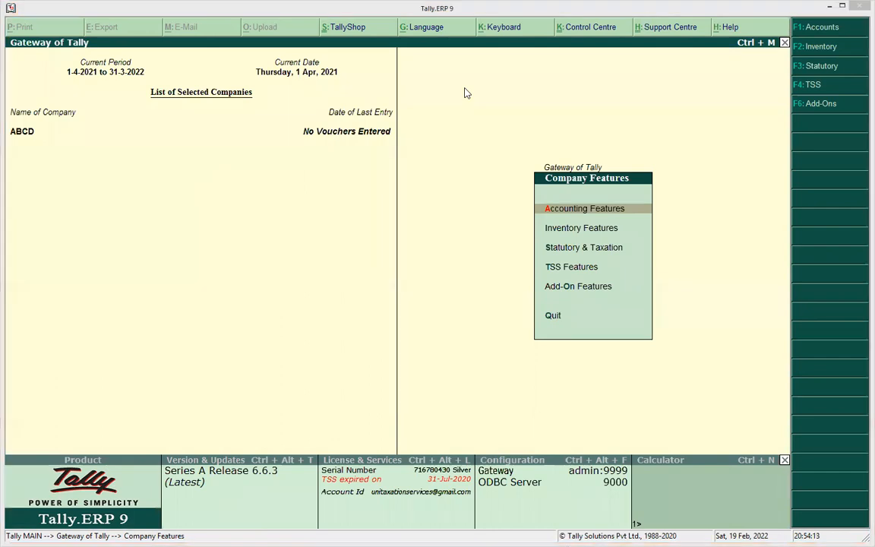
mouse_move(252, 158)
left_mouse_down()
mouse_move(253, 188)
mouse_move(284, 184)
left_mouse_up()
left_click_drag(331, 158, 324, 183)
left_click_drag(333, 173, 359, 176)
mouse_move(364, 157)
left_mouse_down()
mouse_move(364, 171)
mouse_move(383, 164)
mouse_move(397, 173)
mouse_move(416, 149)
left_mouse_up()
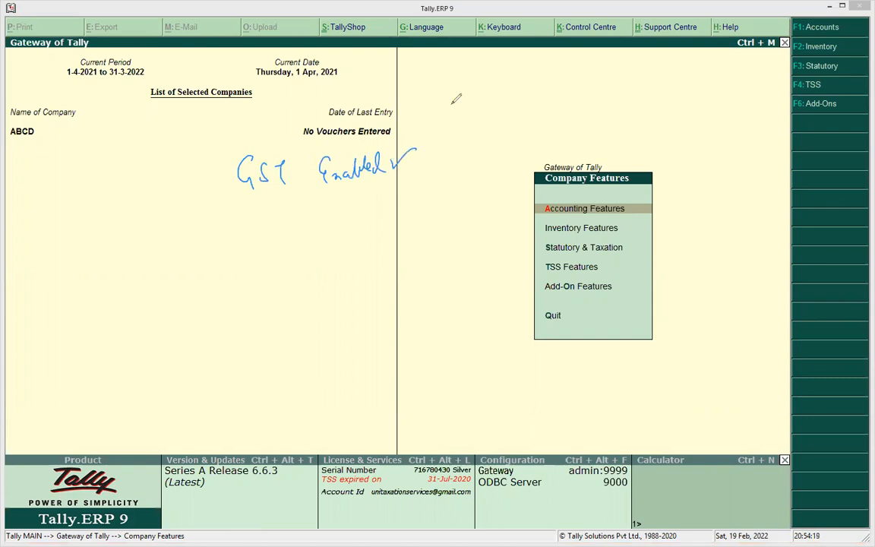
Step: Leave the company features and open accounting voucher creation from the Gateway of Tally
key("Escape")
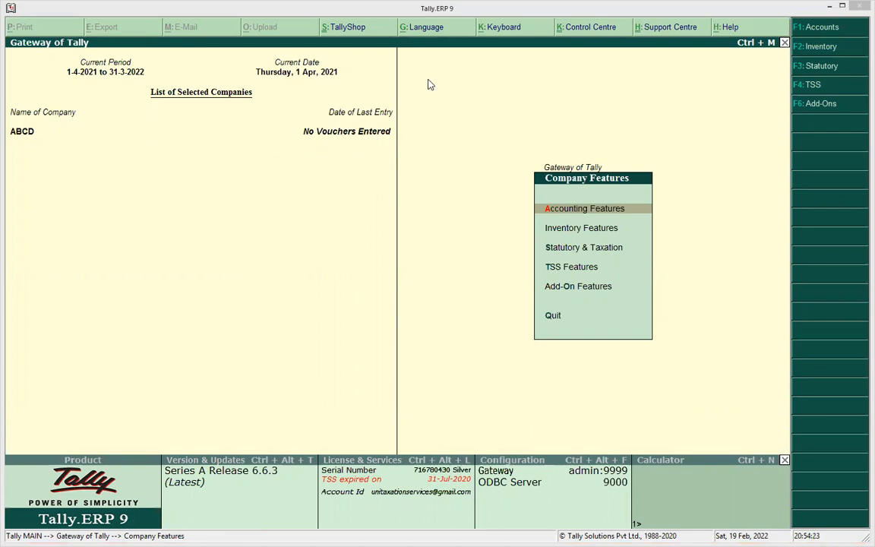
key("Escape")
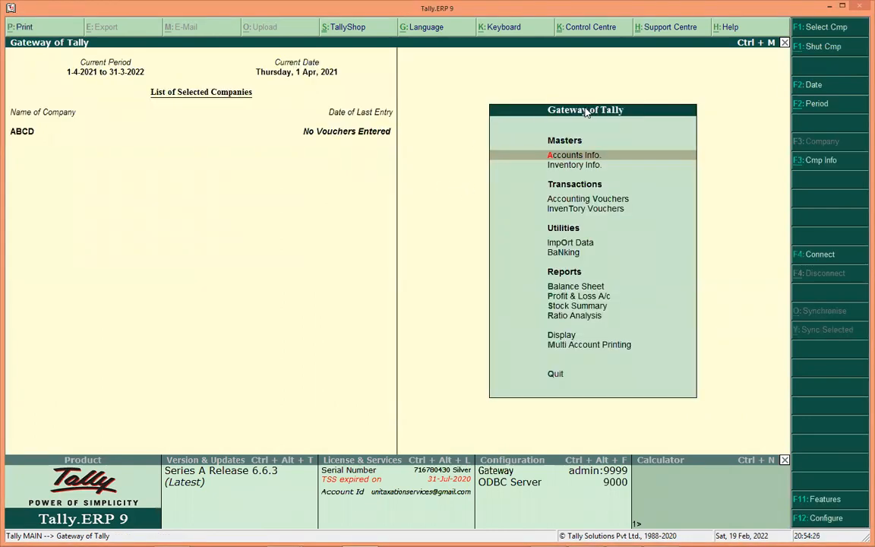
left_click_drag(561, 101, 626, 94)
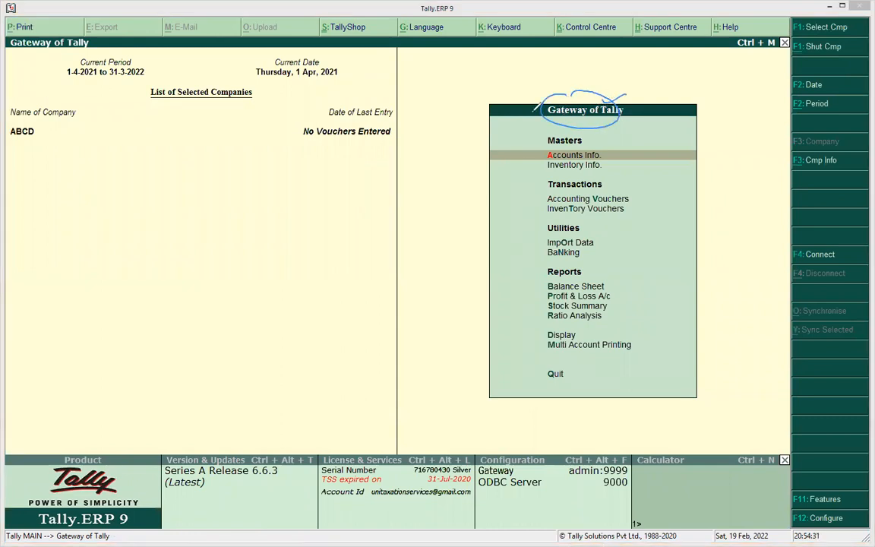
key("Escape")
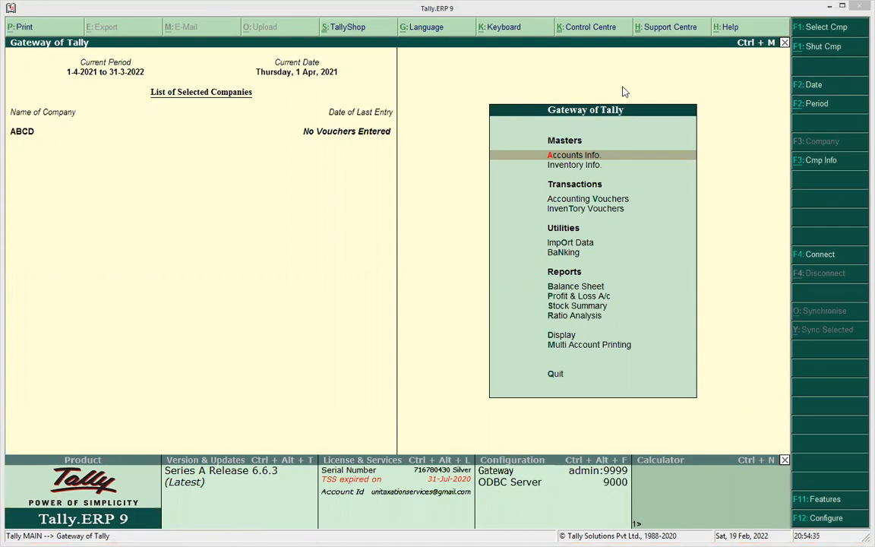
key("Down")
key("Down")
key("Down")
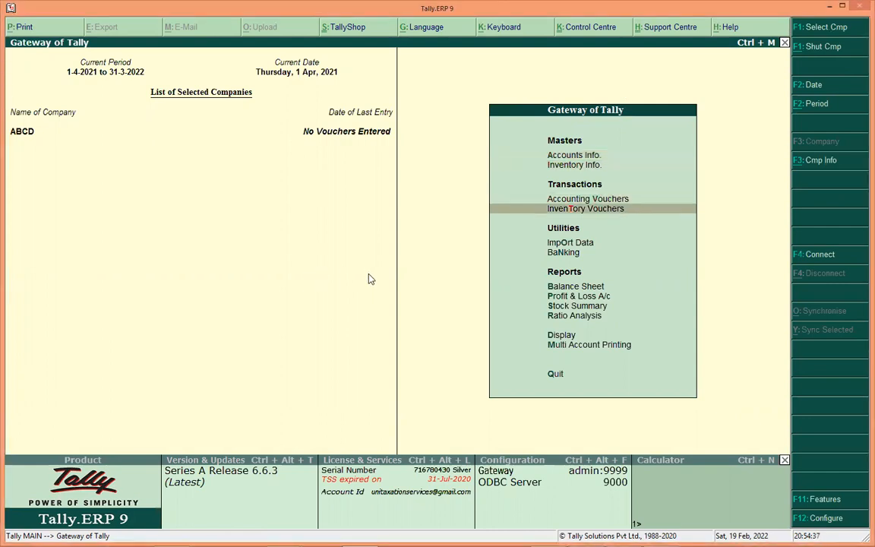
key("Up")
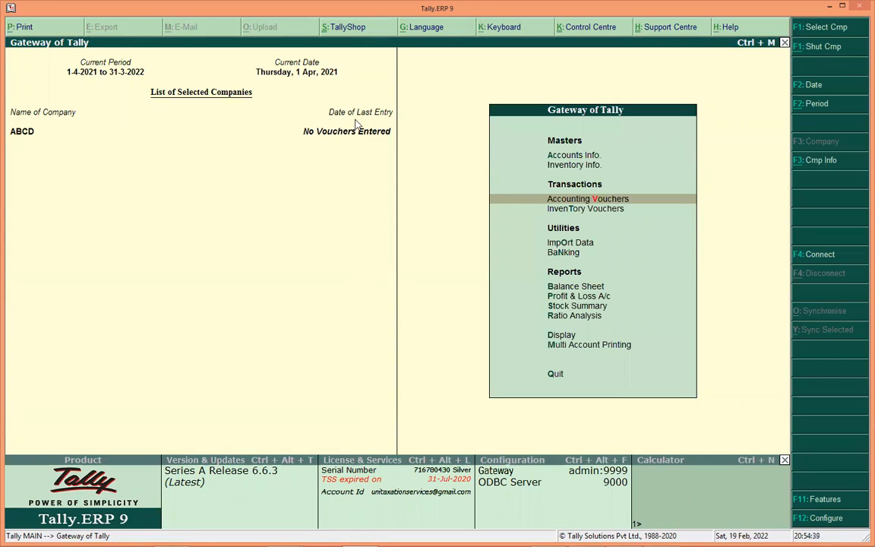
mouse_move(605, 188)
left_mouse_down()
mouse_move(616, 212)
mouse_move(584, 182)
left_mouse_up()
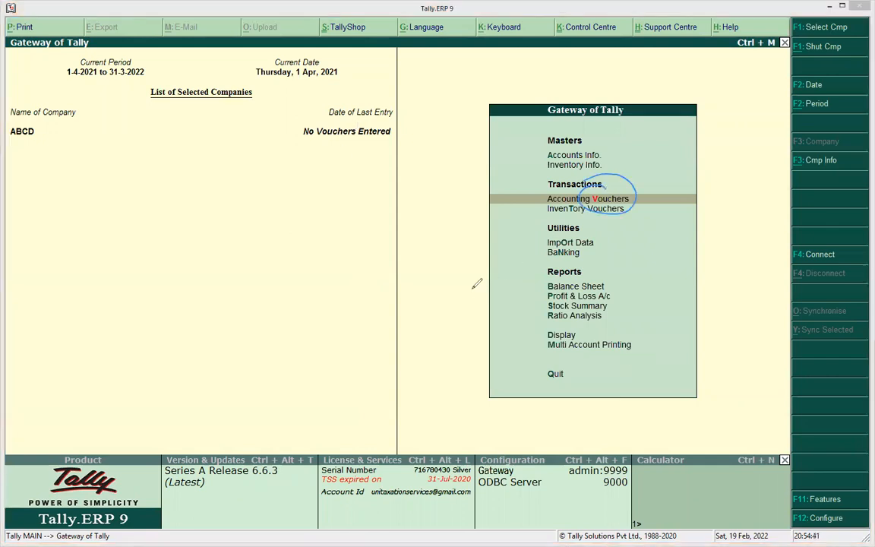
left_click_drag(533, 198, 558, 188)
key("Return")
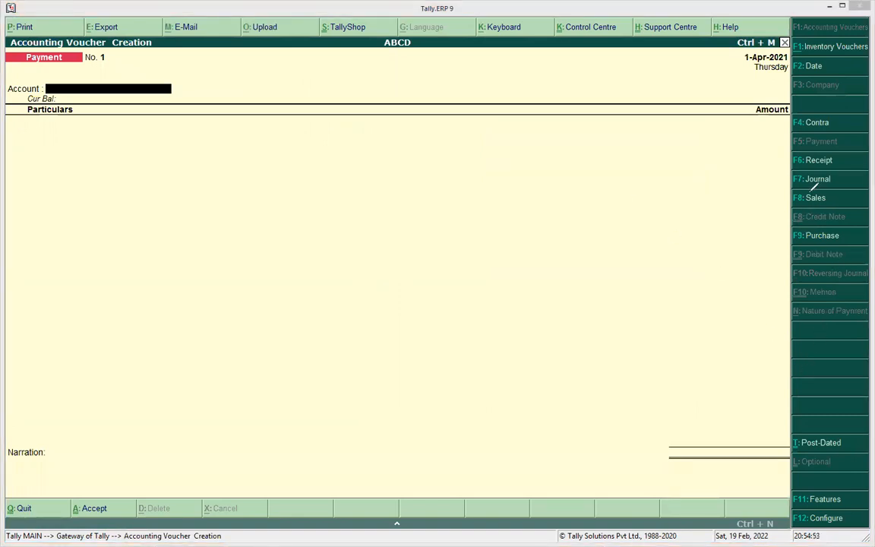
Step: Switch the accounting voucher to the Purchase type
left_click_drag(797, 190, 776, 230)
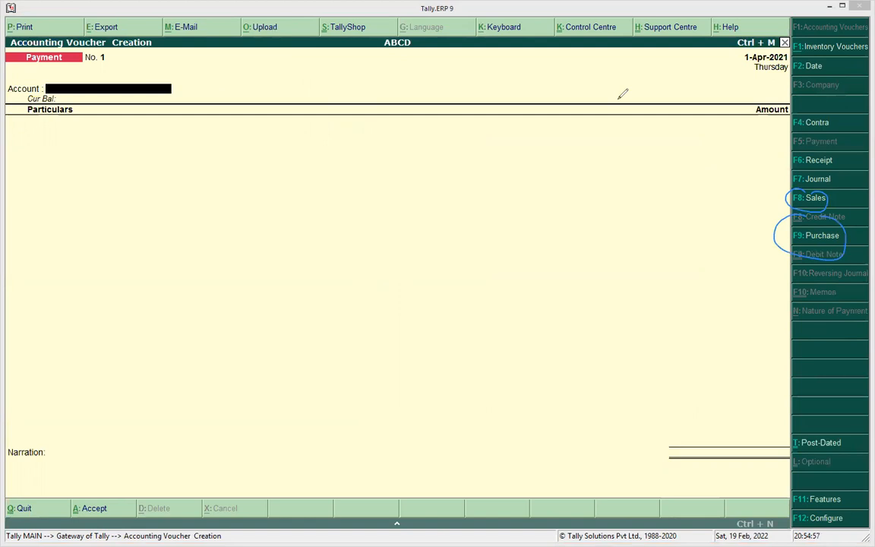
key("Escape")
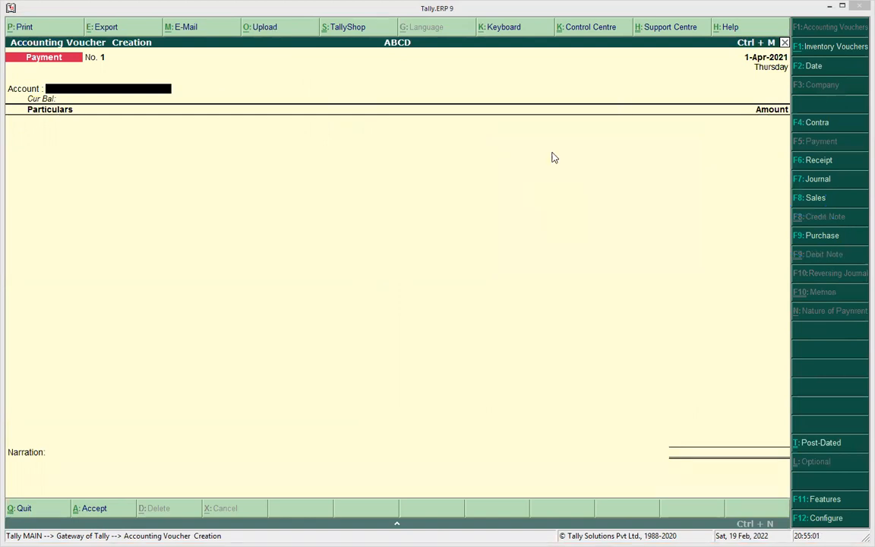
left_click(403, 232)
key("Return")
key("F9")
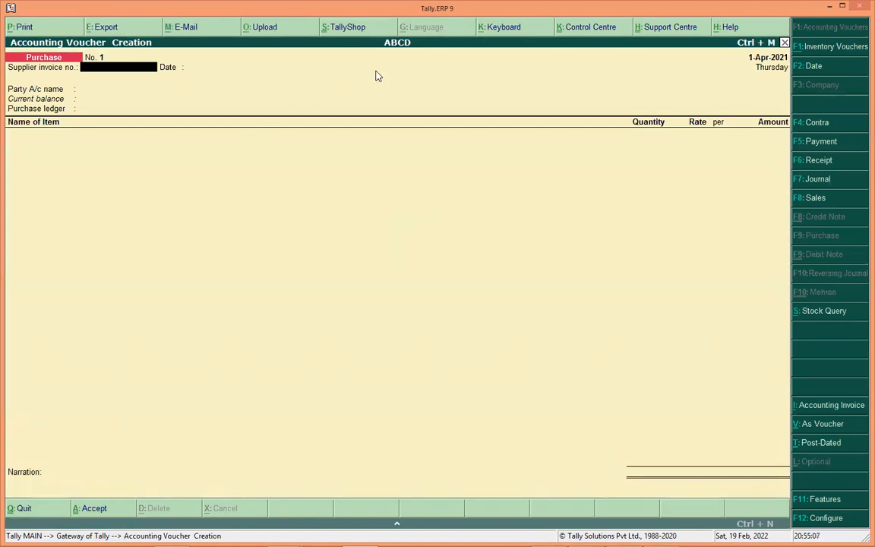
key("ctrl+shift+d")
mouse_move(755, 47)
left_mouse_down()
mouse_move(740, 54)
mouse_move(792, 54)
left_mouse_up()
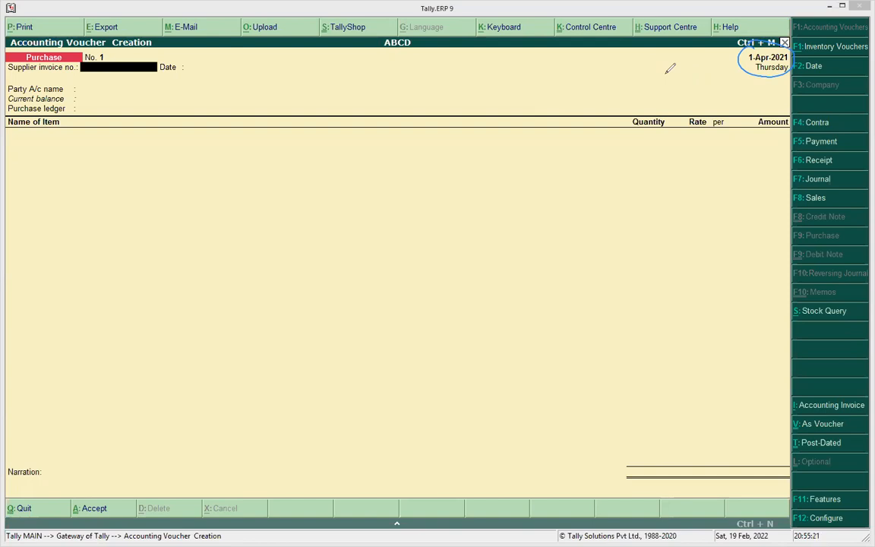
mouse_move(800, 58)
left_mouse_down()
mouse_move(798, 83)
mouse_move(831, 50)
left_mouse_up()
key("Escape")
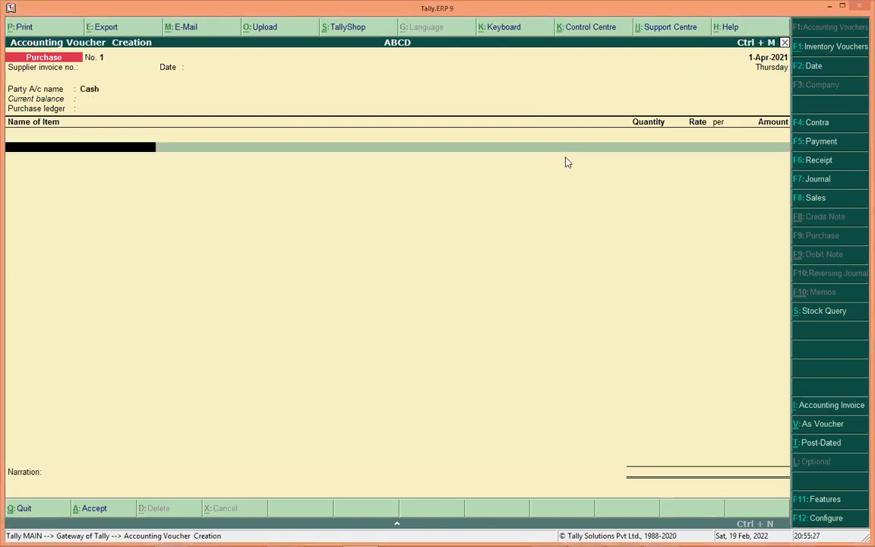
Step: Set the purchase voucher's date to 19-Feb-2022
key("F2")
type("15.4")
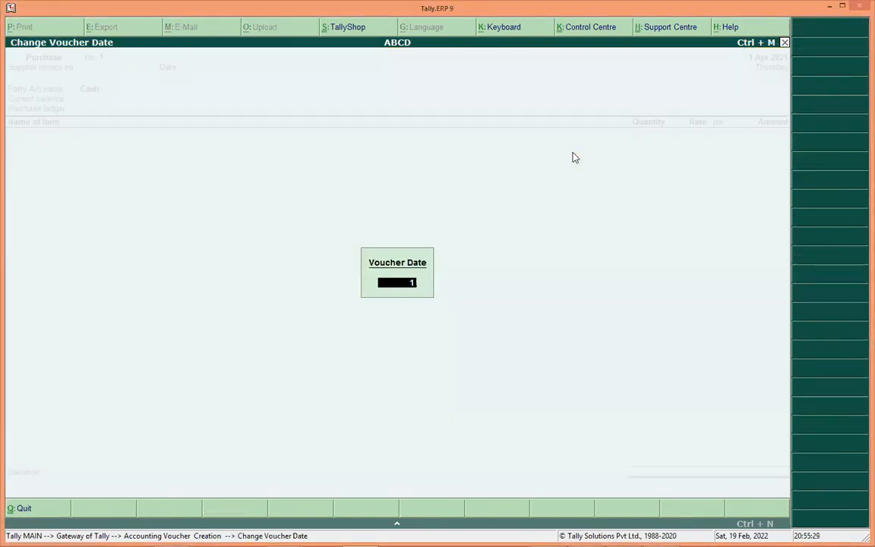
key("BackSpace")
key("BackSpace")
key("BackSpace")
key("BackSpace")
type("19.2")
key("Return")
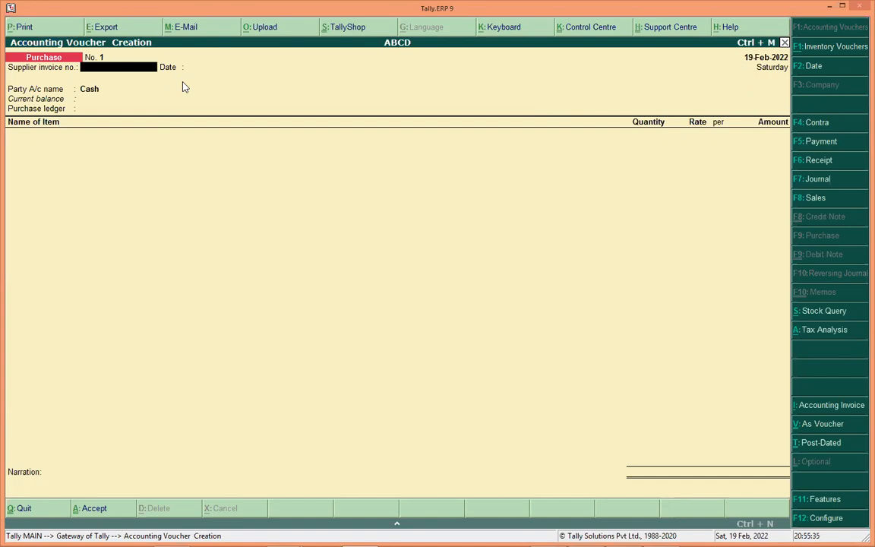
Step: Enter JMD/001 as the supplier invoice number and accept 19-Feb-2022 as the supplier invoice date
mouse_move(9, 63)
left_mouse_down()
mouse_move(69, 61)
mouse_move(47, 78)
mouse_move(5, 70)
mouse_move(6, 61)
mouse_move(75, 64)
mouse_move(32, 57)
mouse_move(4, 73)
mouse_move(69, 53)
left_mouse_up()
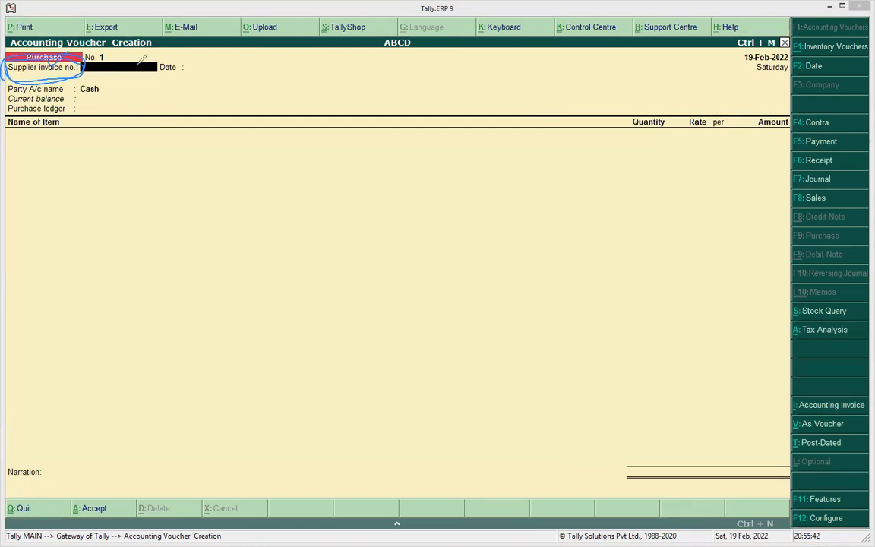
key("Escape")
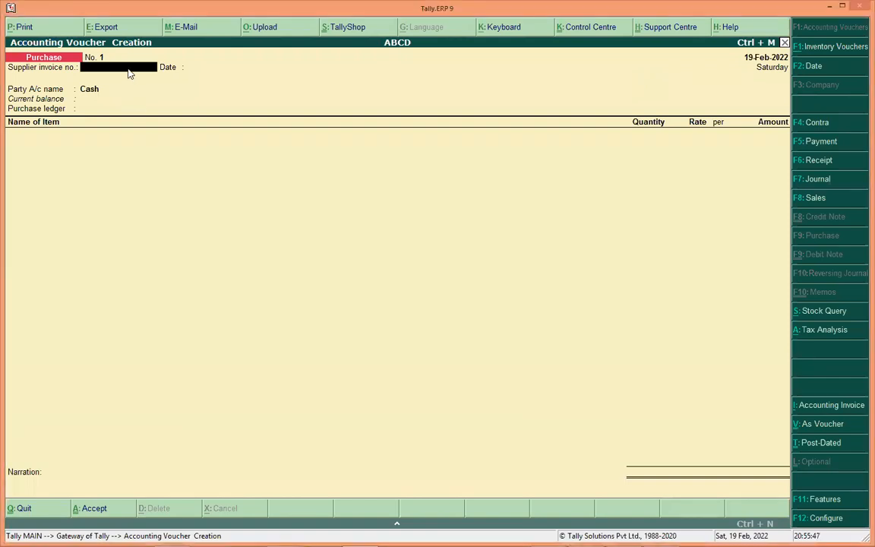
type("JMD/001")
key("Return")
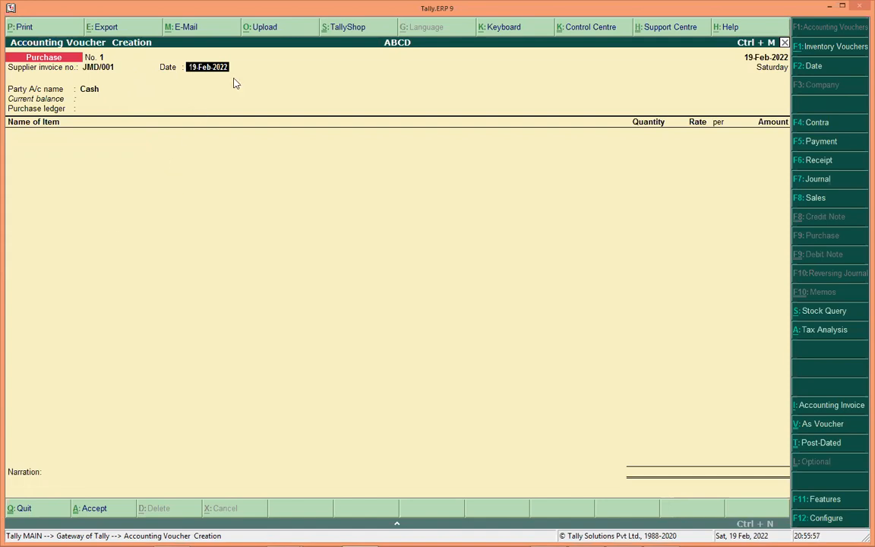
key("ctrl+shift+3")
left_click_drag(169, 55, 172, 53)
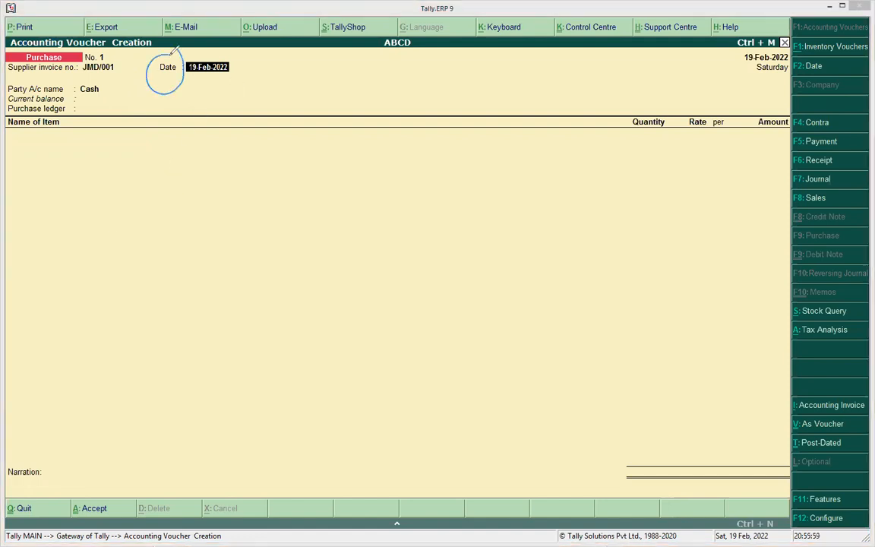
left_click_drag(756, 47, 759, 44)
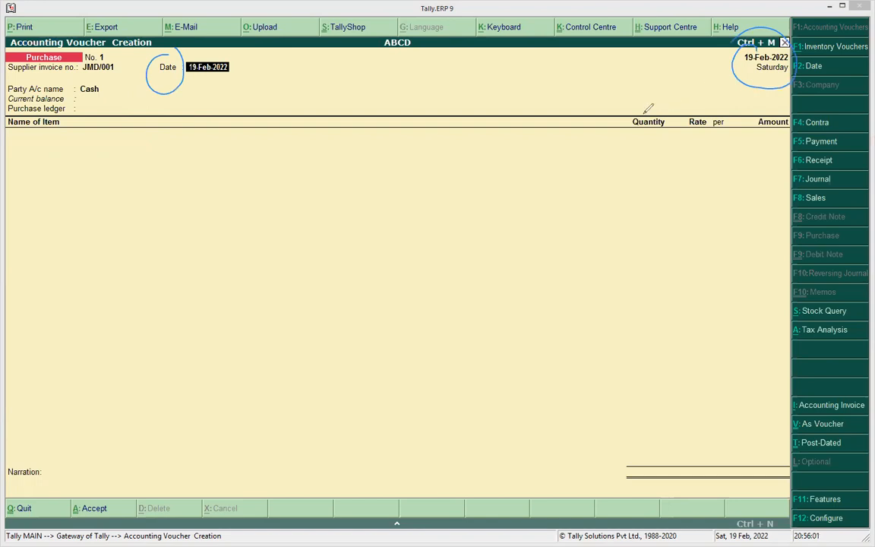
mouse_move(172, 55)
left_mouse_down()
mouse_move(188, 54)
mouse_move(202, 35)
left_mouse_up()
key("Escape")
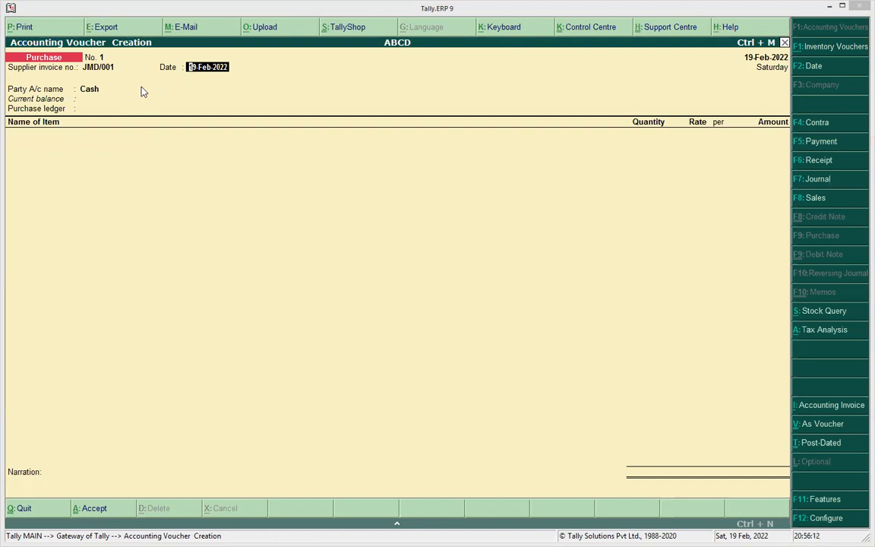
key("Return")
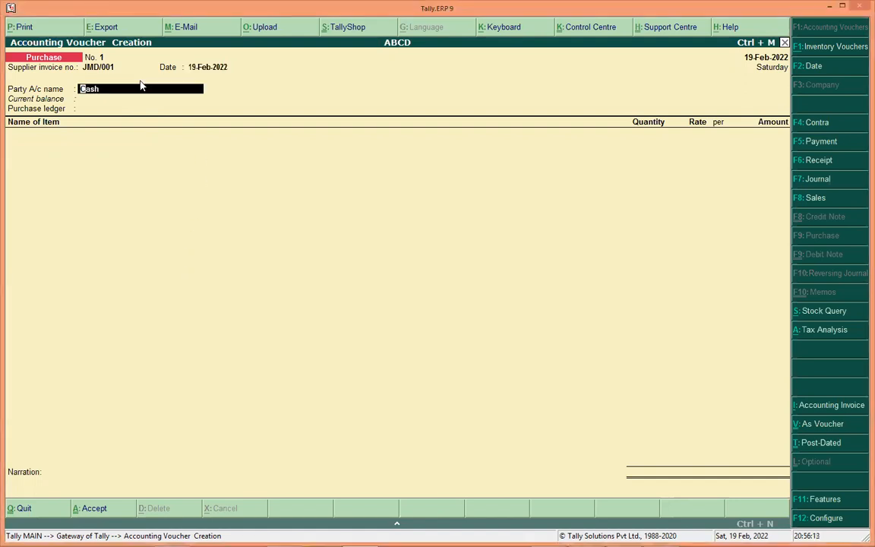
key("Return")
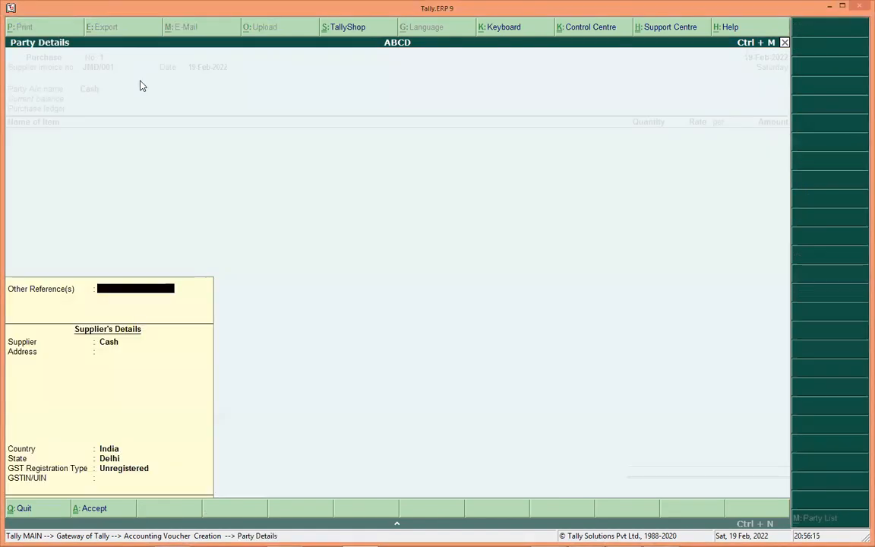
key("Escape")
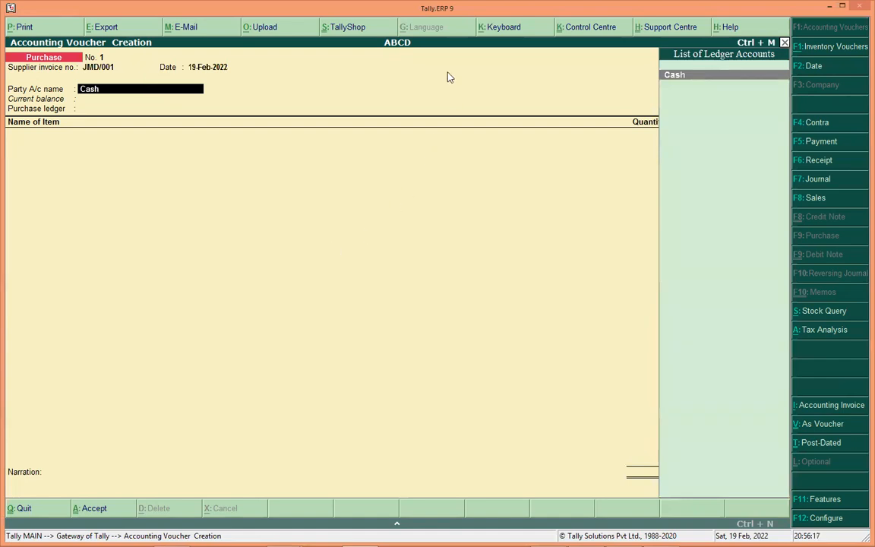
left_click_drag(102, 74, 105, 97)
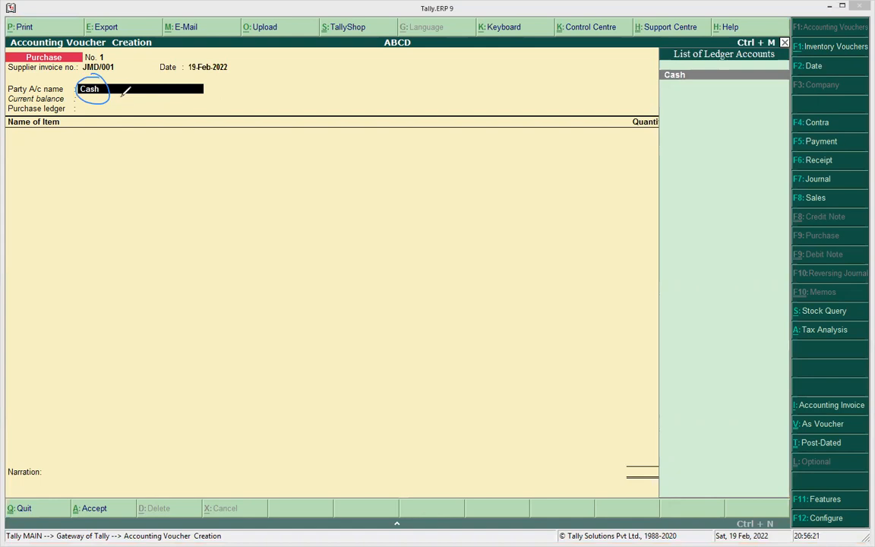
mouse_move(134, 105)
left_mouse_down()
mouse_move(133, 124)
mouse_move(173, 108)
mouse_move(177, 124)
left_mouse_up()
mouse_move(171, 115)
left_mouse_down()
mouse_move(181, 114)
mouse_move(177, 96)
mouse_move(165, 99)
left_mouse_up()
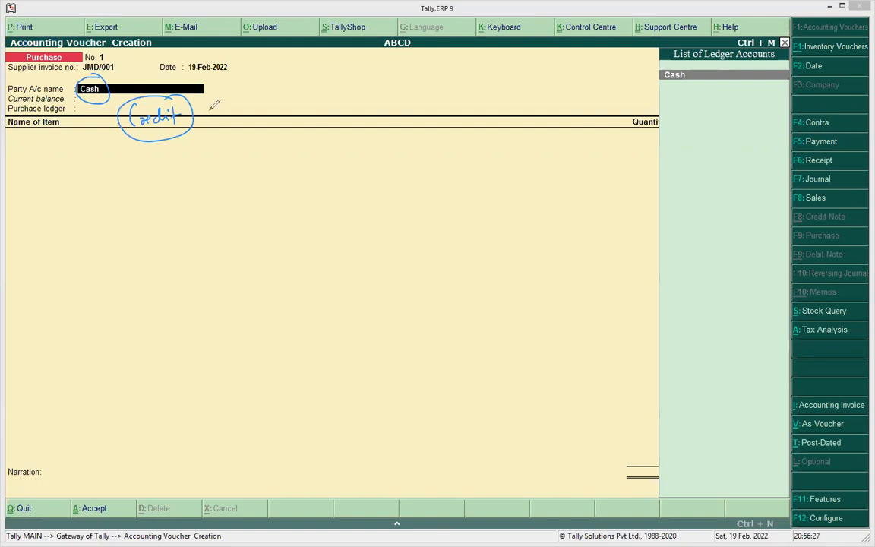
key("Escape")
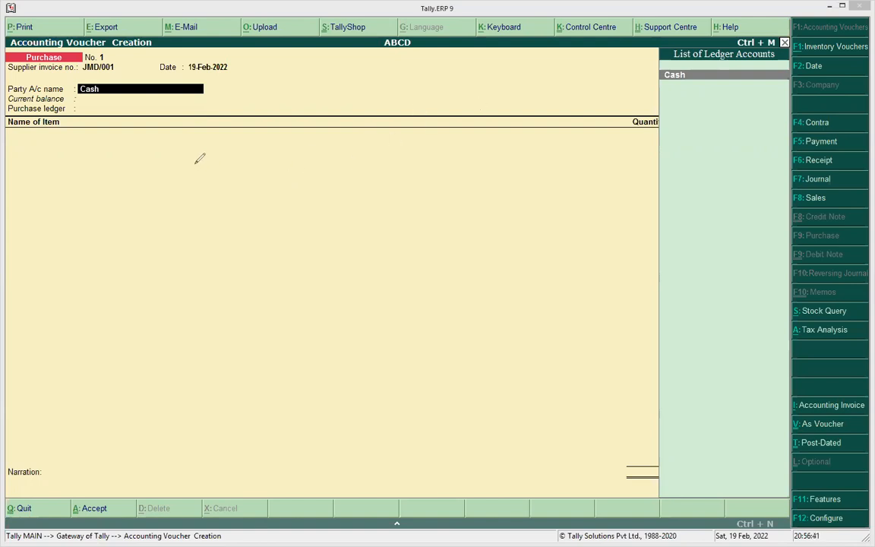
mouse_move(197, 158)
left_mouse_down()
mouse_move(230, 172)
mouse_move(241, 156)
mouse_move(356, 162)
mouse_move(205, 134)
mouse_move(289, 198)
mouse_move(302, 129)
left_mouse_up()
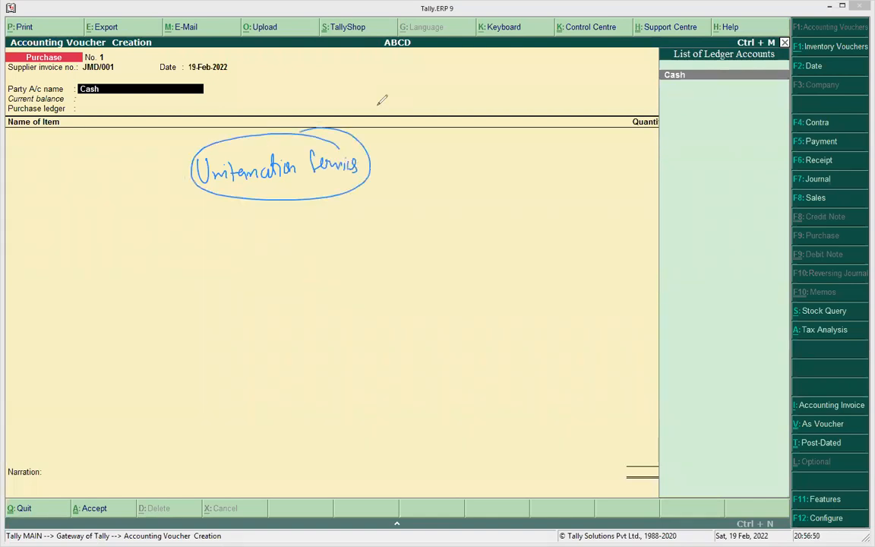
mouse_move(341, 141)
left_mouse_down()
mouse_move(385, 111)
mouse_move(420, 146)
mouse_move(461, 155)
mouse_move(469, 177)
left_mouse_up()
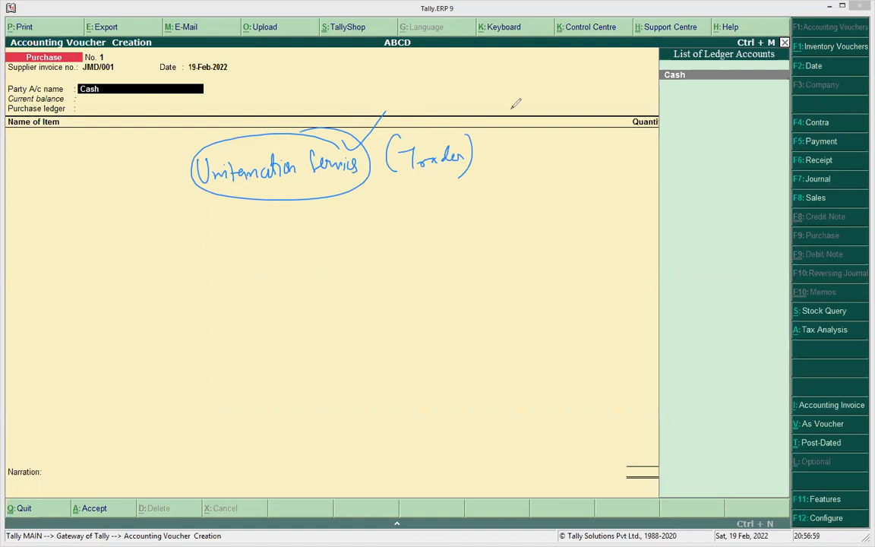
key("Escape")
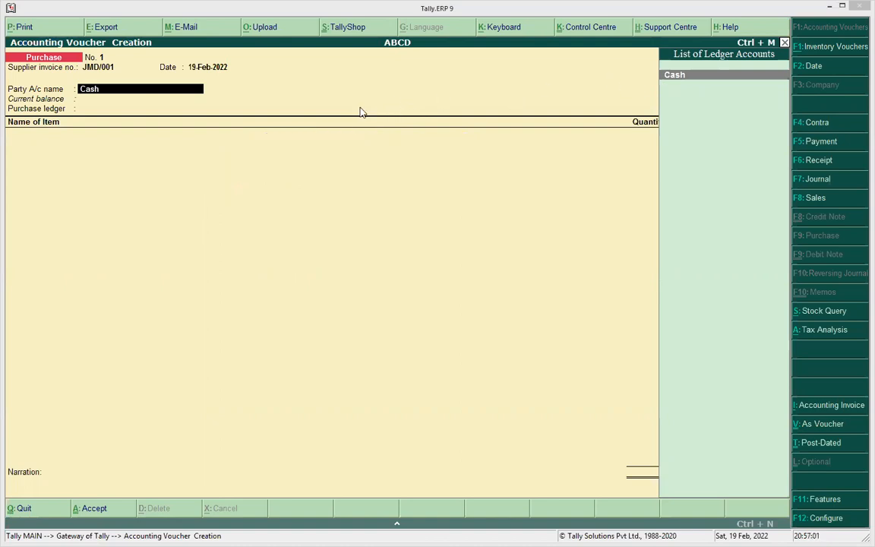
left_click_drag(237, 179, 244, 167)
left_click_drag(253, 170, 265, 173)
left_click_drag(268, 159, 267, 179)
left_click_drag(264, 170, 287, 177)
left_click_drag(282, 168, 307, 175)
mouse_move(239, 134)
left_mouse_down()
mouse_move(334, 193)
mouse_move(234, 137)
left_mouse_up()
left_click_drag(346, 169, 366, 169)
left_click_drag(356, 161, 357, 176)
mouse_move(396, 154)
left_mouse_down()
mouse_move(395, 173)
mouse_move(466, 160)
mouse_move(492, 161)
mouse_move(497, 176)
mouse_move(566, 157)
mouse_move(581, 165)
left_mouse_up()
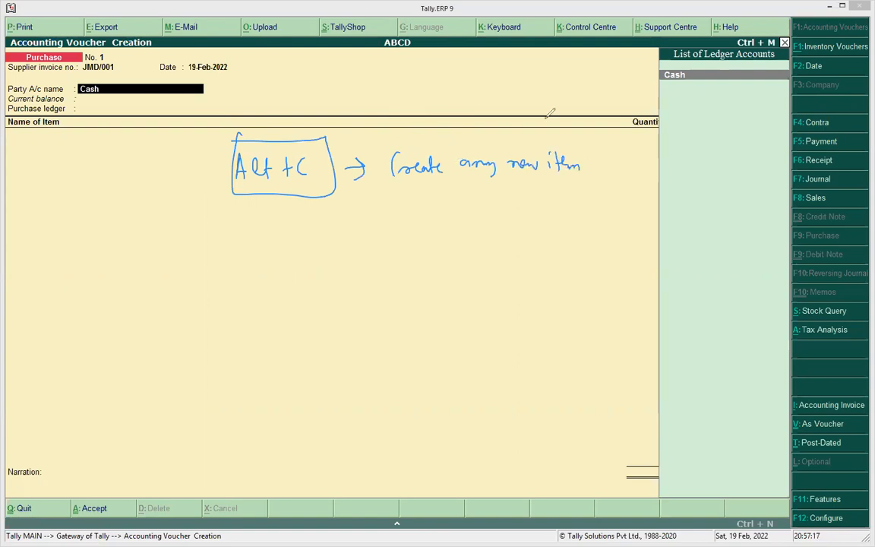
key("Escape")
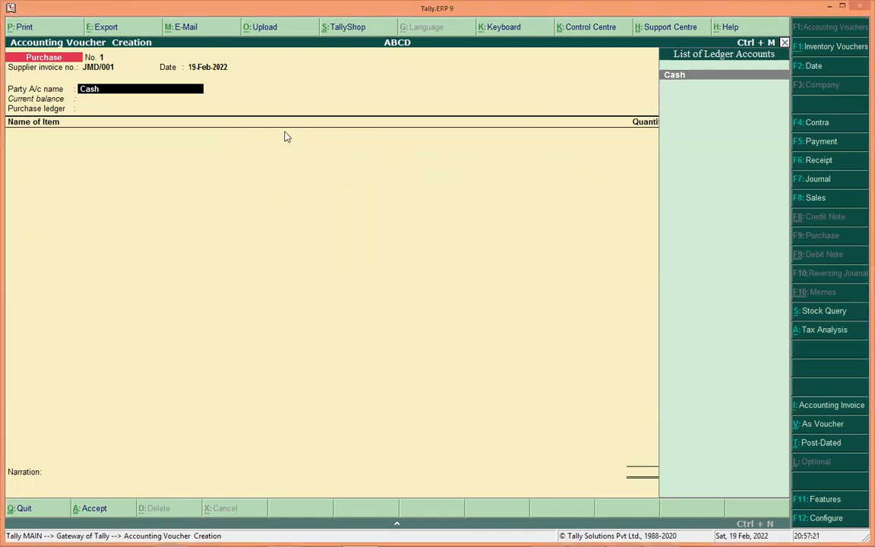
Step: Start a new ledger from the purchase voucher's party account field and name it UITAXATIONSERVICES
key("alt+c")
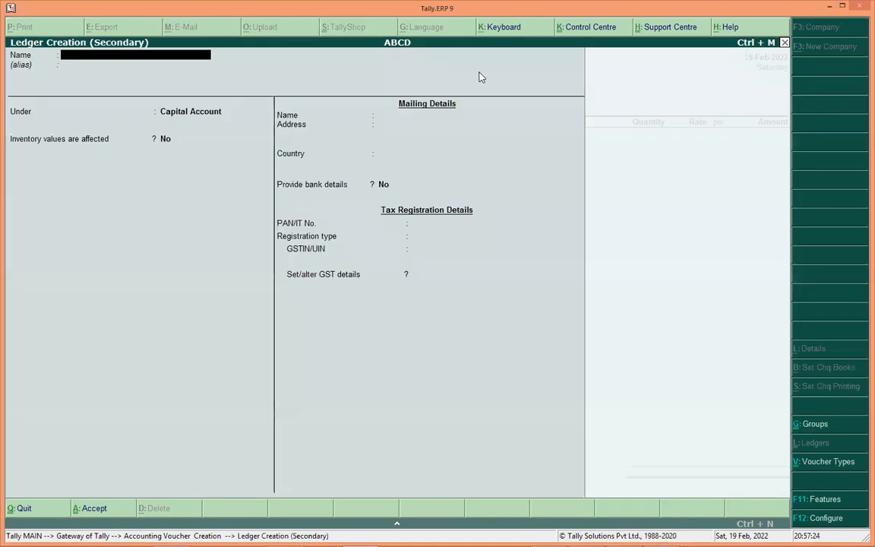
type("UITAXATIONSER")
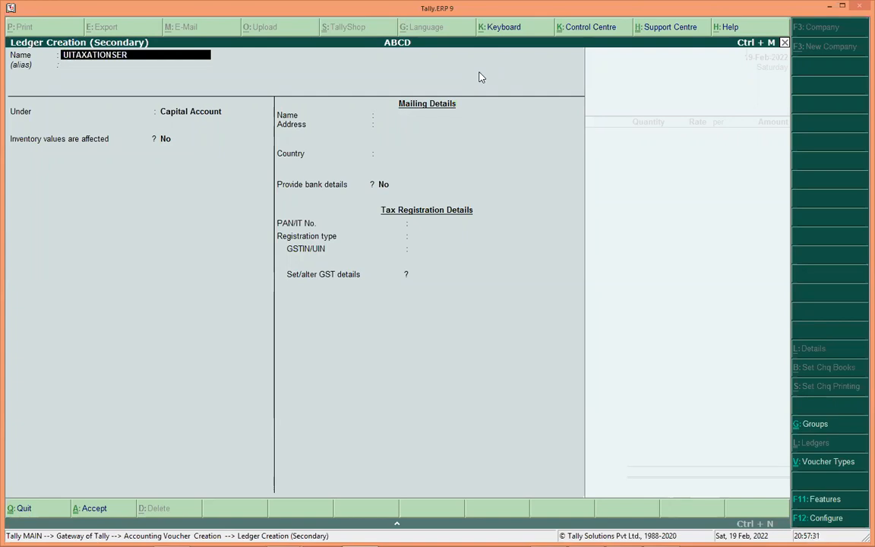
key("BackSpace")
key("BackSpace")
type("ERVICES")
key("Return")
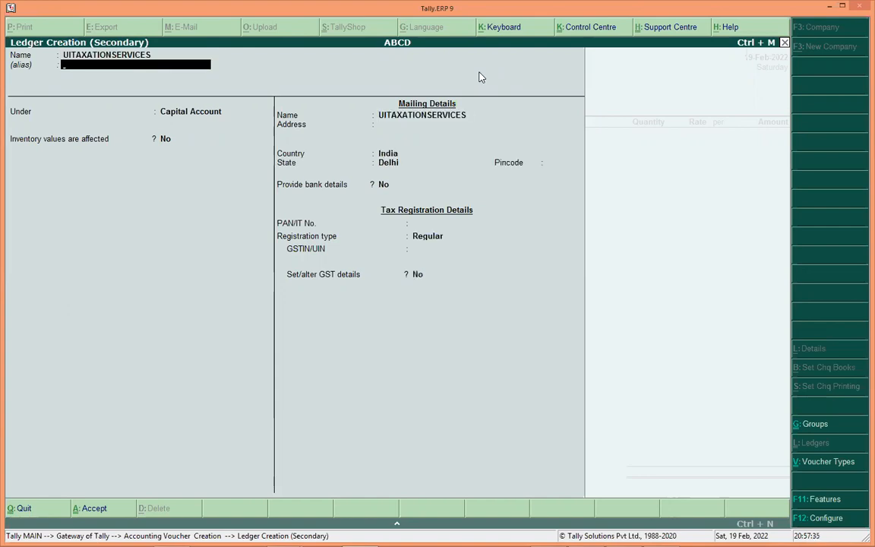
Step: Leave the alias blank and place the new supplier ledger under the Sundry Creditors group
key("Return")
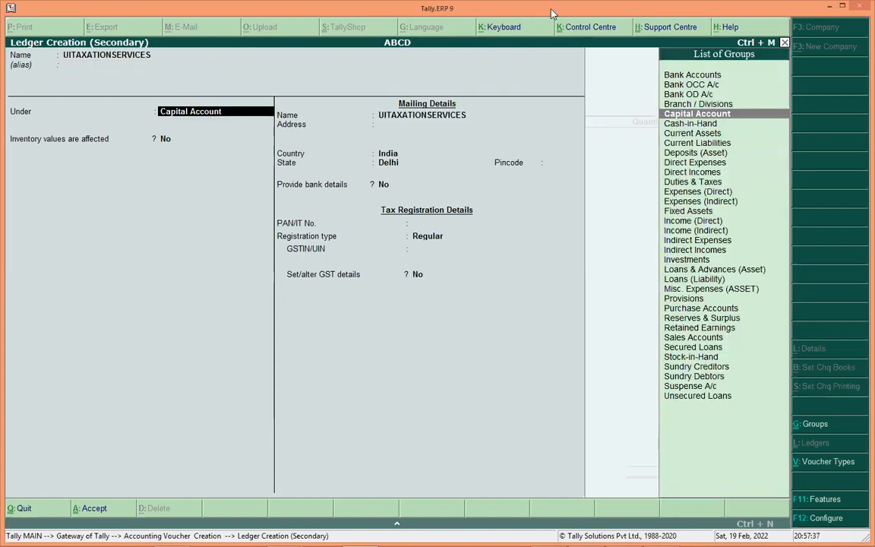
mouse_move(194, 91)
left_mouse_down()
mouse_move(156, 126)
mouse_move(224, 93)
mouse_move(246, 102)
left_mouse_up()
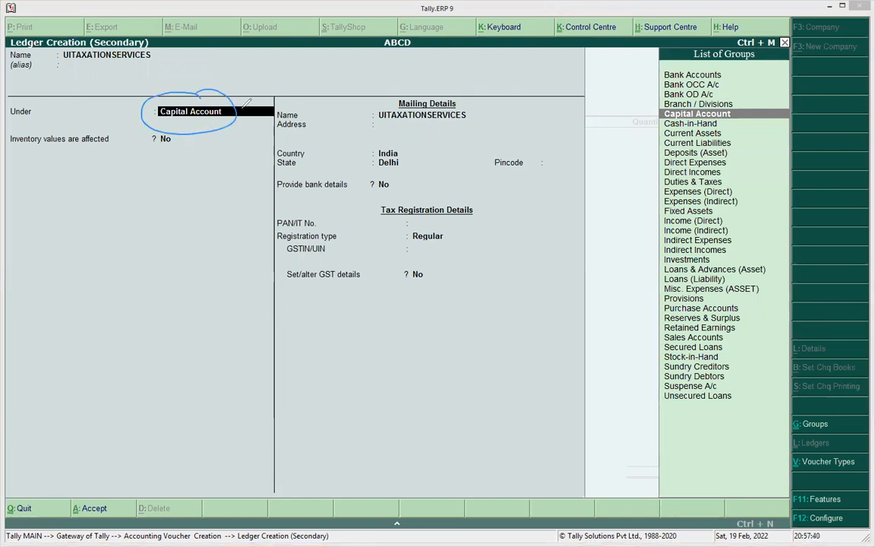
key("Escape")
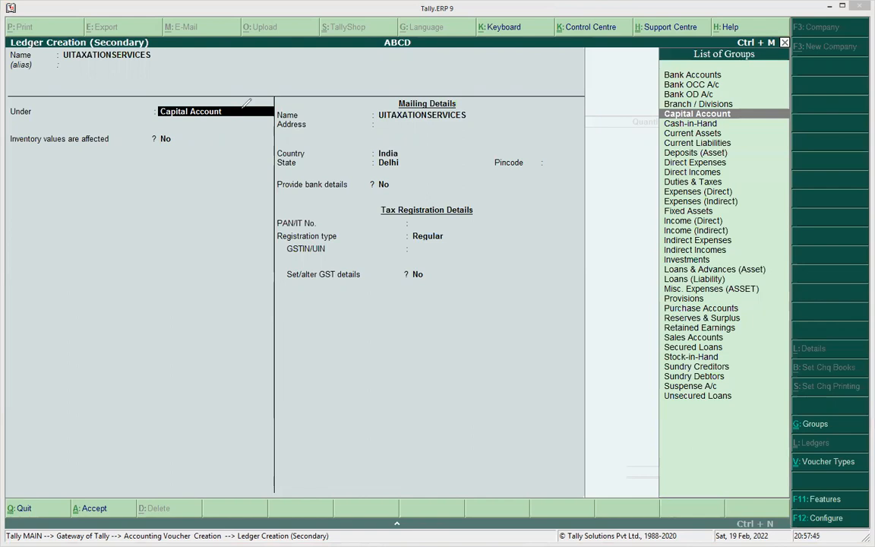
type("C")
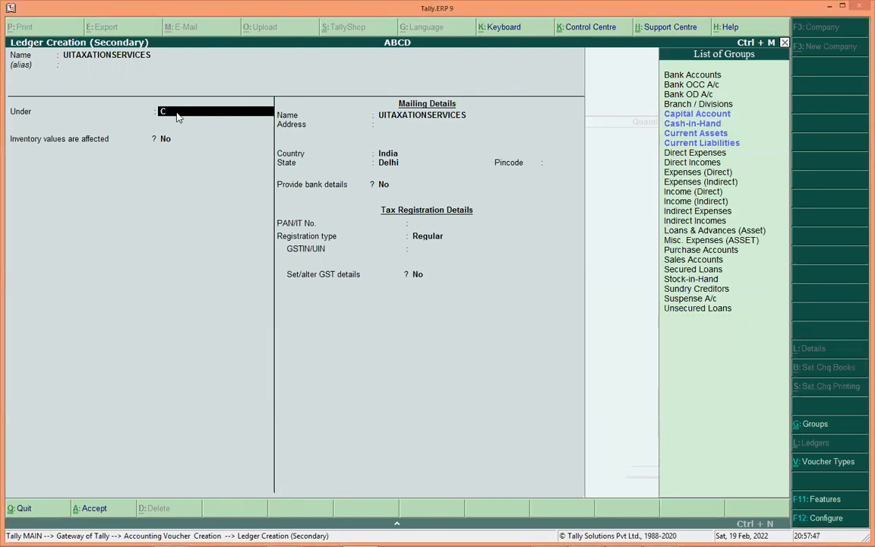
type("REDITOR")
key("Return")
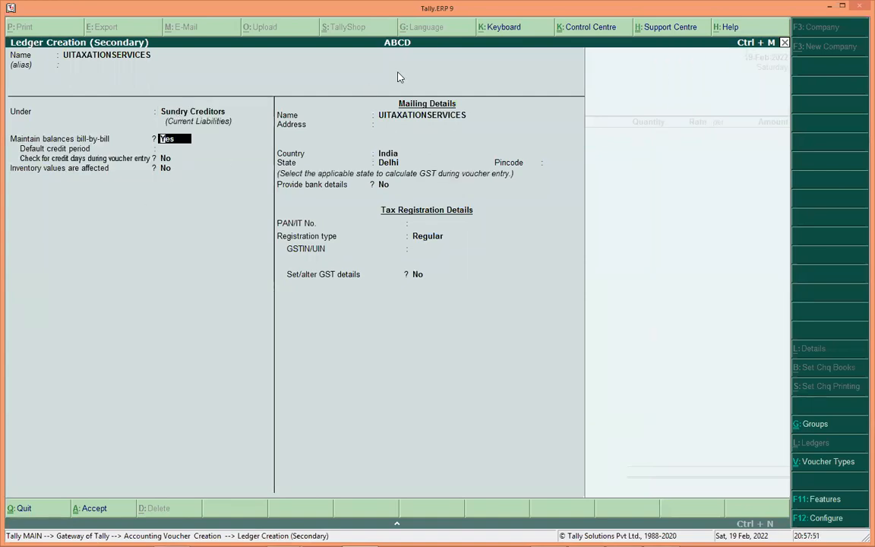
left_click_drag(153, 127, 215, 121)
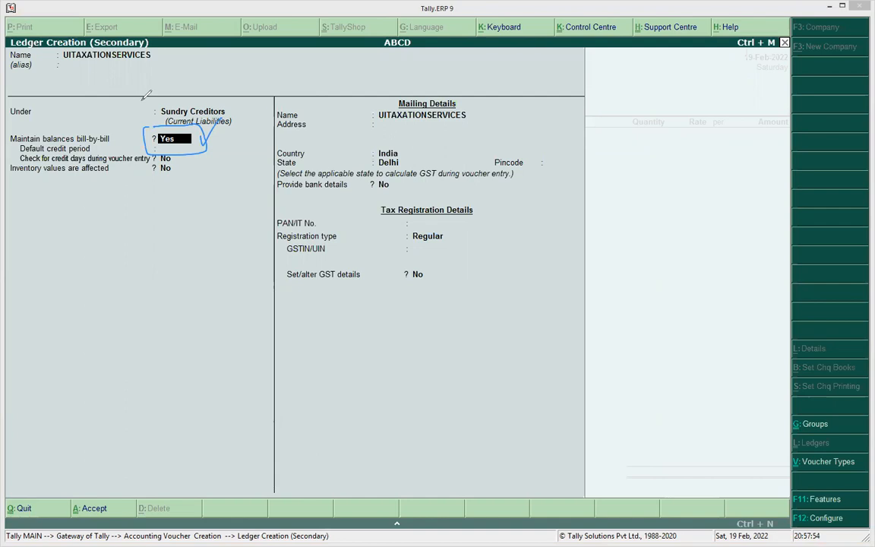
key("Escape")
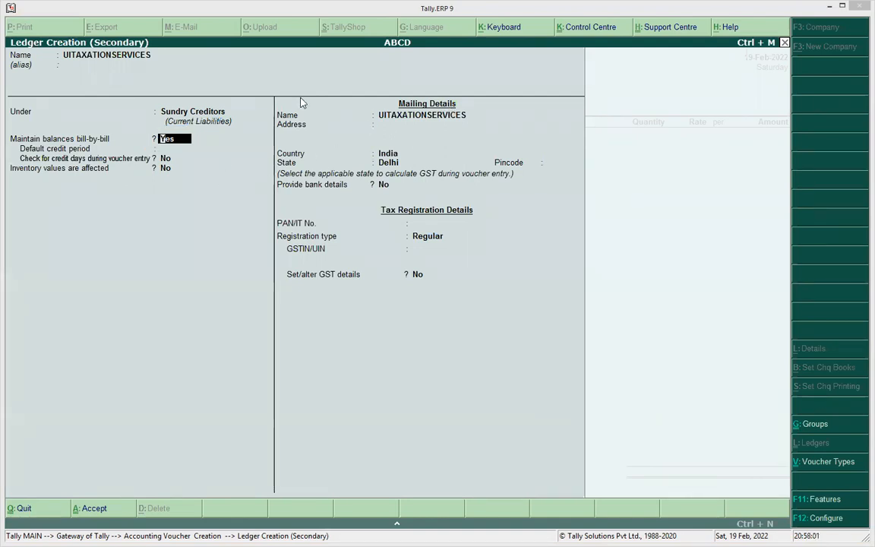
key("ctrl+shift+d")
mouse_move(38, 143)
left_mouse_down()
mouse_move(11, 158)
mouse_move(76, 161)
mouse_move(32, 144)
left_mouse_up()
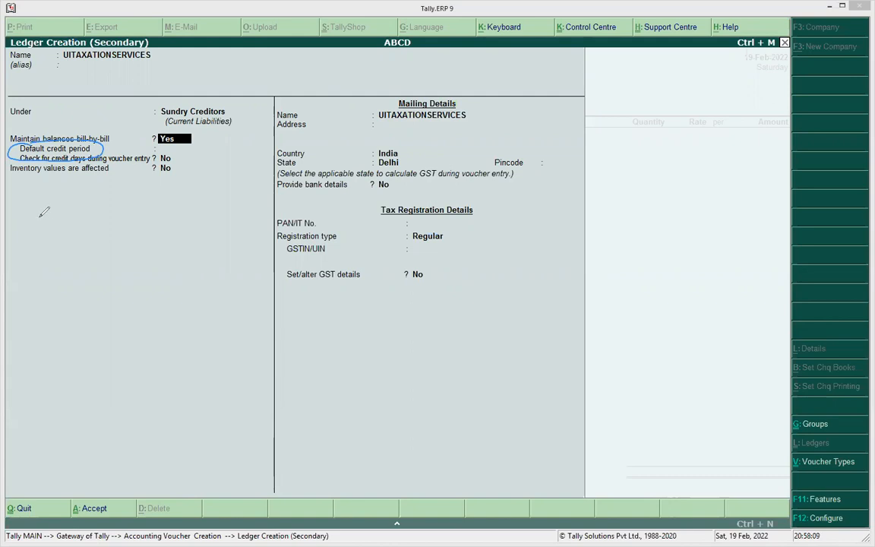
mouse_move(28, 189)
left_mouse_down()
mouse_move(66, 195)
mouse_move(84, 217)
mouse_move(81, 196)
mouse_move(130, 220)
mouse_move(156, 188)
mouse_move(209, 213)
mouse_move(131, 213)
mouse_move(232, 180)
left_mouse_up()
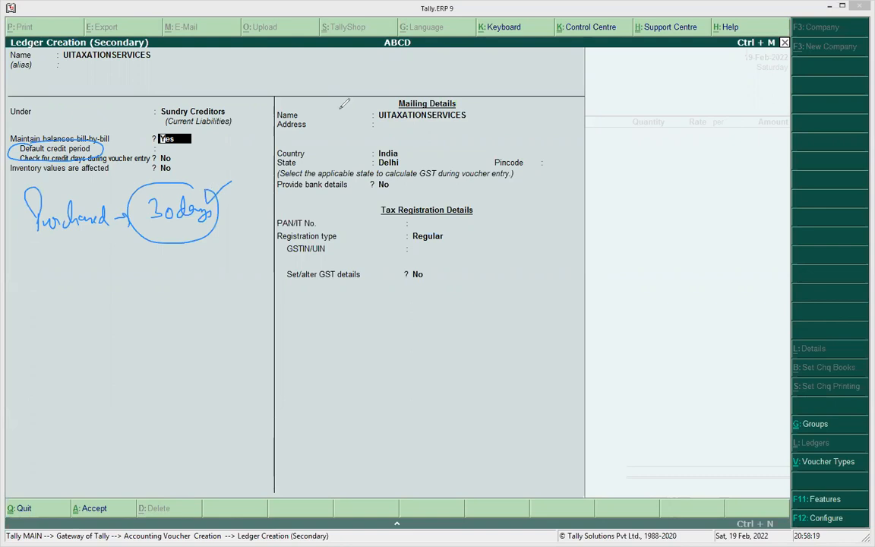
key("e")
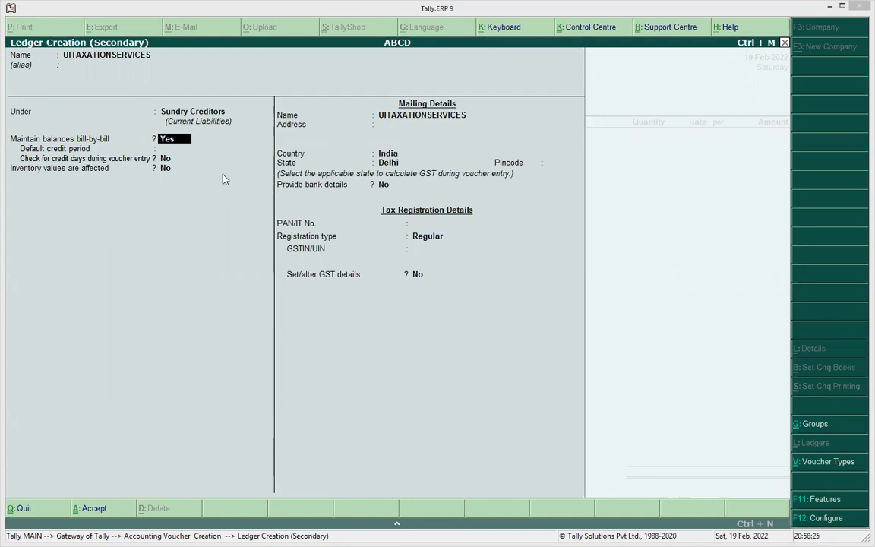
Step: Keep bill-by-bill balances enabled for the supplier ledger and set the default credit period to 30 days
key("Return")
type("30")
key("Return")
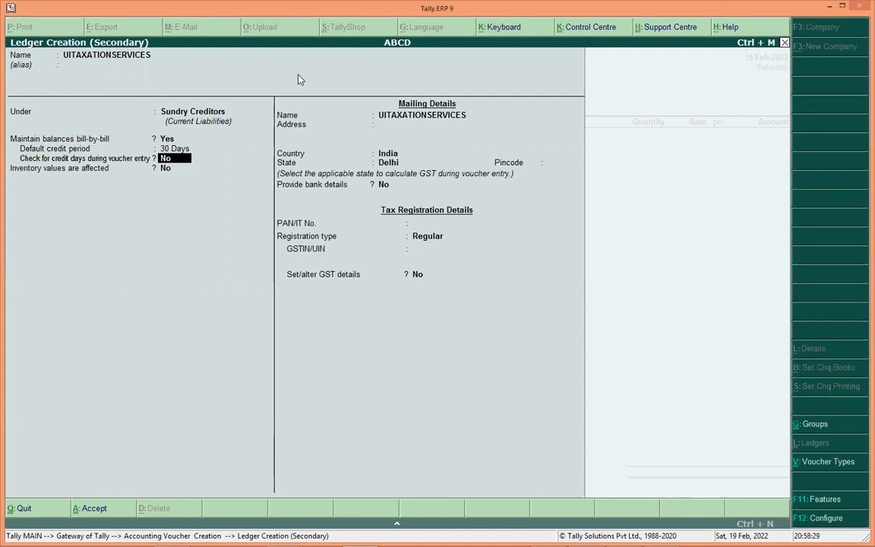
key("ctrl+shift+3")
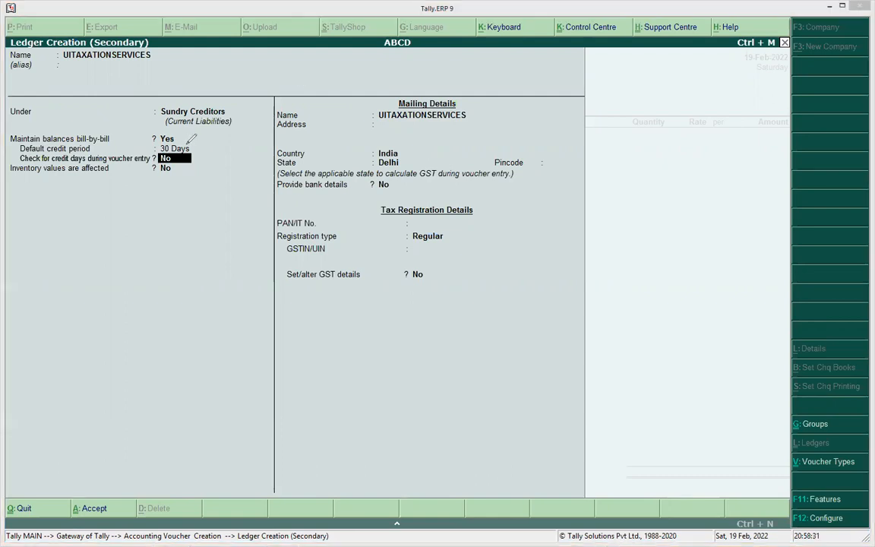
mouse_move(218, 136)
left_mouse_down()
mouse_move(226, 146)
mouse_move(266, 135)
mouse_move(204, 152)
mouse_move(251, 118)
mouse_move(273, 126)
left_mouse_up()
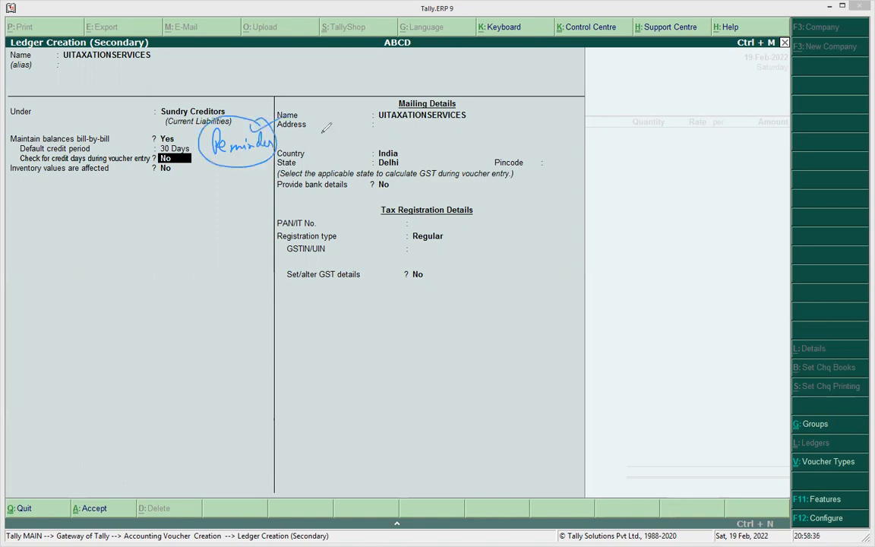
key("Escape")
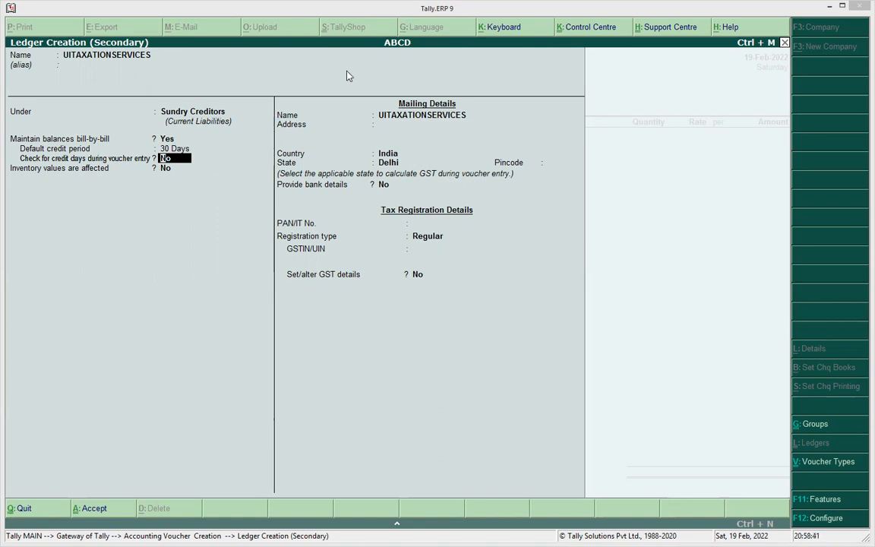
mouse_move(32, 137)
left_mouse_down()
mouse_move(13, 156)
mouse_move(114, 168)
mouse_move(34, 146)
left_mouse_up()
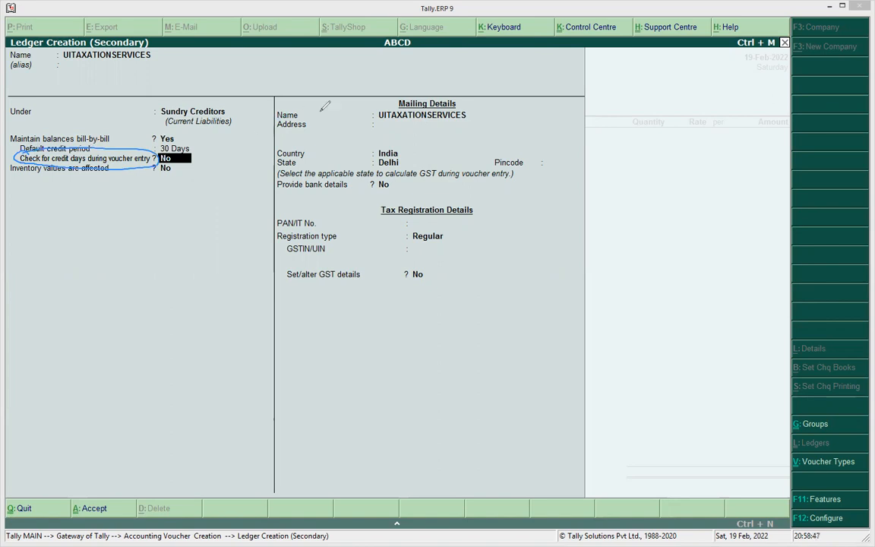
key("Escape")
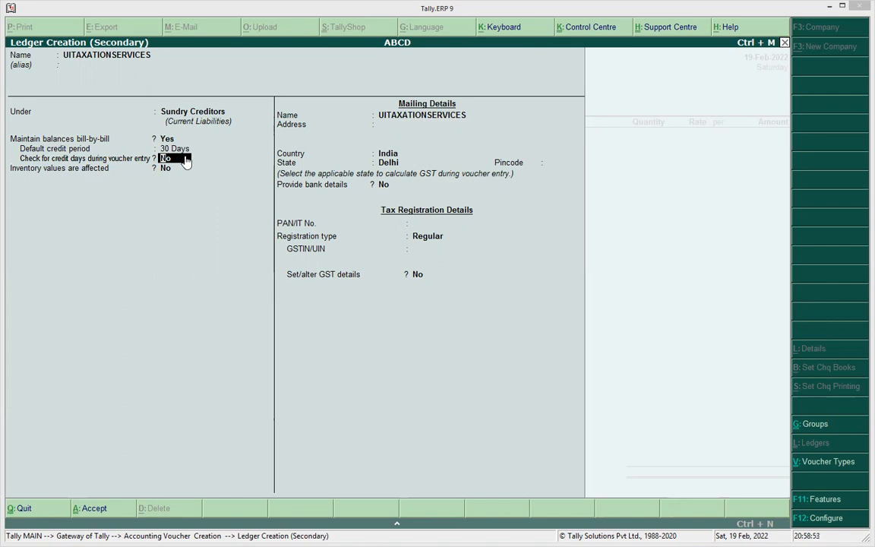
Step: Enable checking for credit days during voucher entry and enter the supplier's pincode, leaving the address blank and the country as India
key("Return")
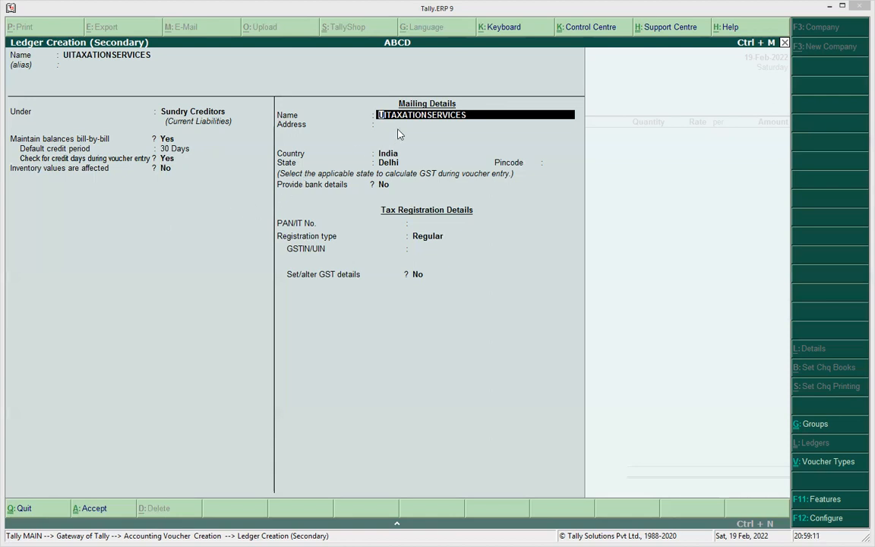
key("Return")
key("Return")
key("Return")
key("Return")
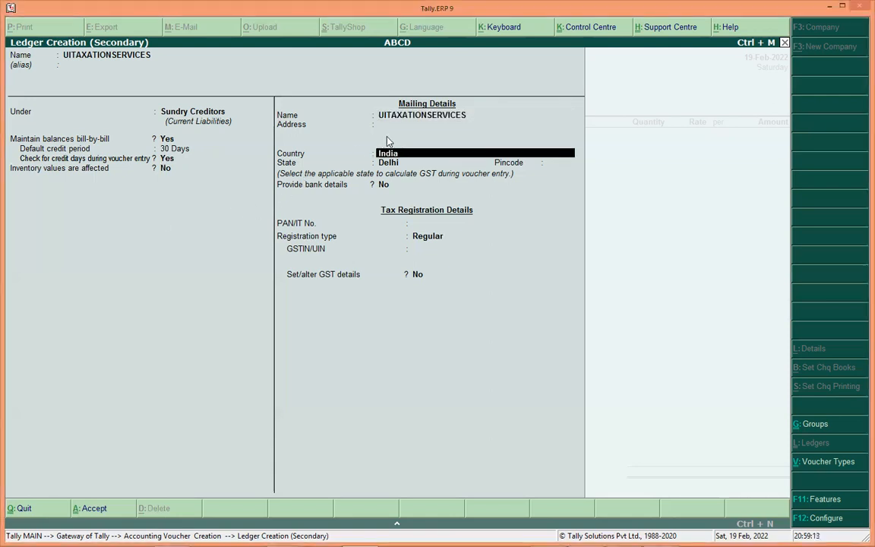
type("110005")
key("Return")
key("BackSpace")
key("BackSpace")
key("BackSpace")
key("Return")
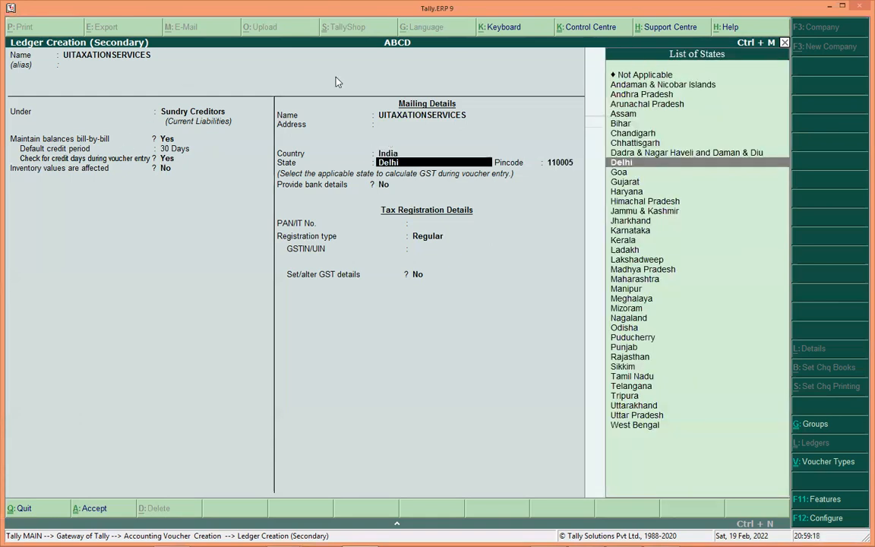
key("ctrl+shift+3")
mouse_move(397, 153)
left_mouse_down()
mouse_move(375, 177)
mouse_move(389, 142)
mouse_move(446, 127)
left_mouse_up()
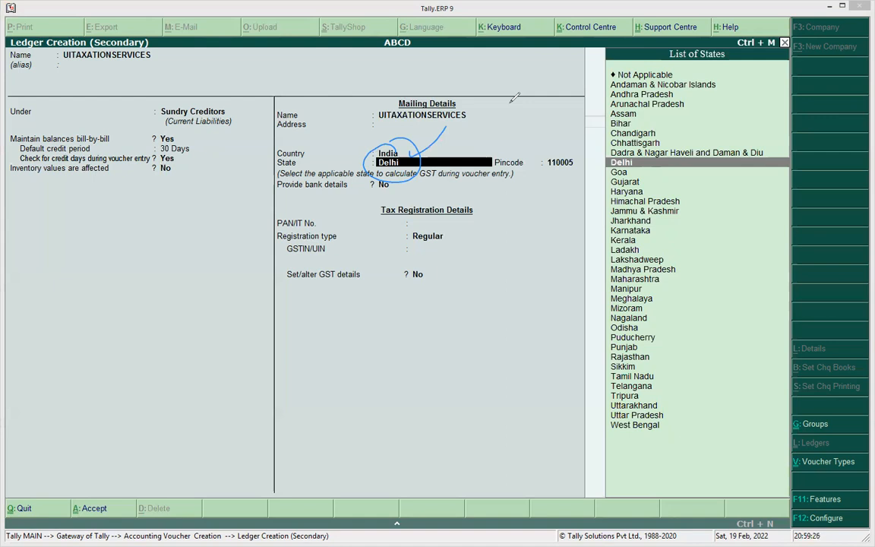
key("Escape")
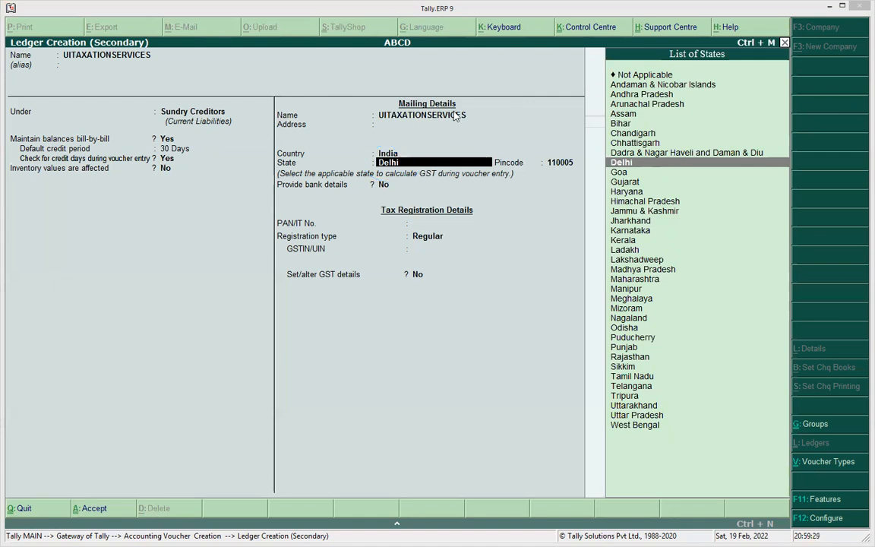
mouse_move(37, 201)
left_mouse_down()
mouse_move(46, 222)
mouse_move(70, 222)
left_mouse_up()
mouse_move(85, 180)
left_mouse_down()
mouse_move(74, 198)
mouse_move(100, 199)
left_mouse_up()
left_click_drag(100, 161, 104, 205)
mouse_move(109, 188)
left_mouse_down()
mouse_move(109, 225)
mouse_move(120, 207)
mouse_move(171, 204)
mouse_move(199, 215)
mouse_move(213, 205)
mouse_move(221, 214)
mouse_move(238, 190)
mouse_move(199, 241)
left_mouse_up()
mouse_move(215, 226)
left_mouse_down()
mouse_move(219, 241)
mouse_move(239, 223)
left_mouse_up()
left_click_drag(231, 225, 231, 241)
mouse_move(240, 173)
left_mouse_down()
mouse_move(222, 258)
mouse_move(254, 170)
left_mouse_up()
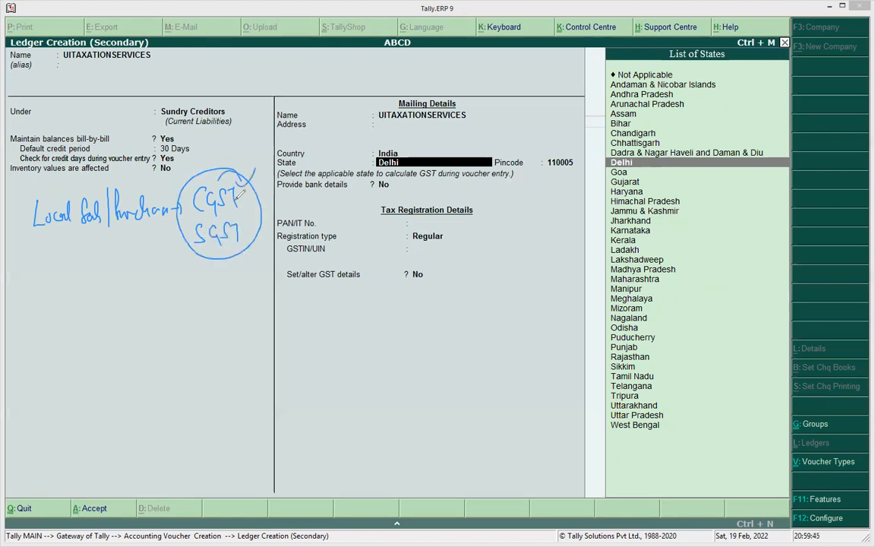
mouse_move(32, 274)
left_mouse_down()
mouse_move(35, 288)
mouse_move(94, 280)
mouse_move(202, 289)
left_mouse_up()
left_click_drag(182, 252, 171, 288)
mouse_move(242, 206)
left_mouse_down()
mouse_move(241, 216)
mouse_move(260, 207)
mouse_move(261, 215)
mouse_move(263, 195)
left_mouse_up()
mouse_move(222, 273)
left_mouse_down()
mouse_move(224, 290)
mouse_move(240, 289)
left_mouse_up()
left_click(248, 288)
mouse_move(242, 157)
left_mouse_down()
mouse_move(234, 165)
mouse_move(245, 169)
left_mouse_up()
left_click_drag(250, 157, 260, 172)
mouse_move(248, 227)
left_mouse_down()
mouse_move(246, 243)
mouse_move(265, 241)
left_mouse_up()
left_click_drag(154, 263, 199, 253)
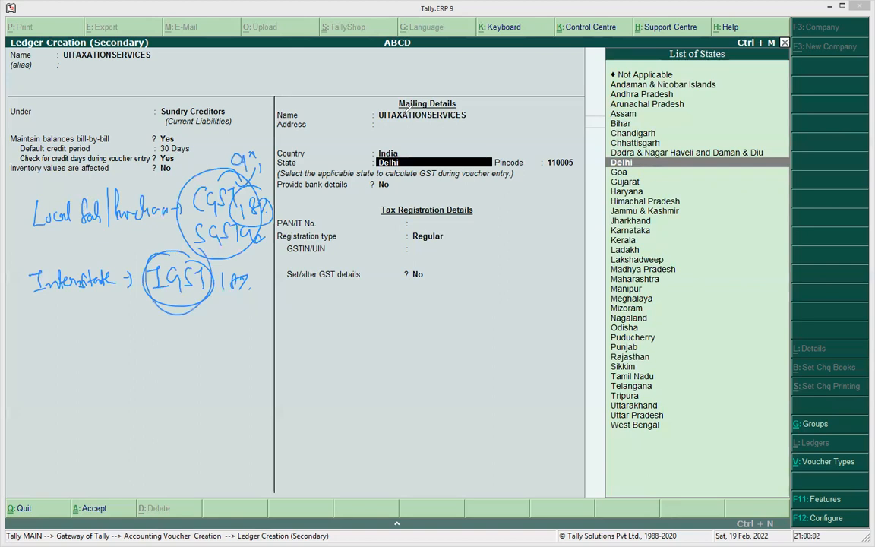
key("Escape")
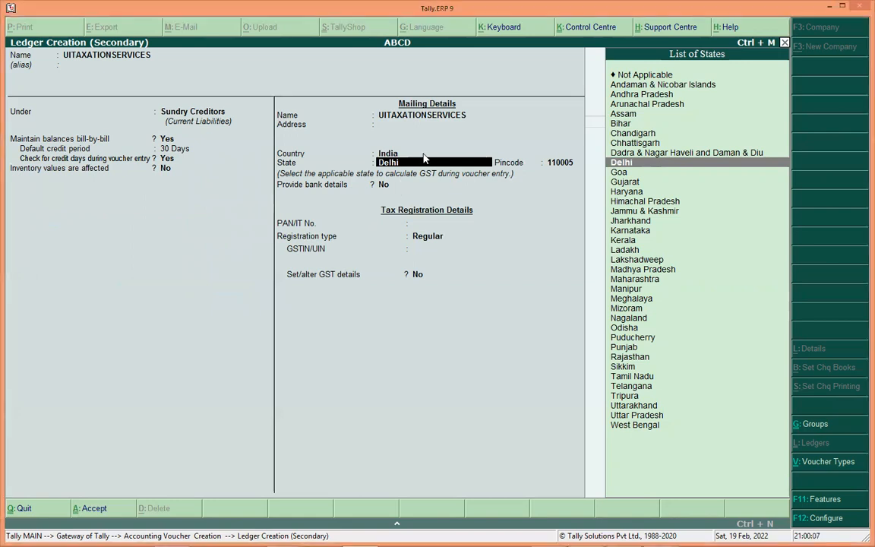
Step: Accept Delhi as the supplier's state together with the entered pincode
key("Return")
key("Return")
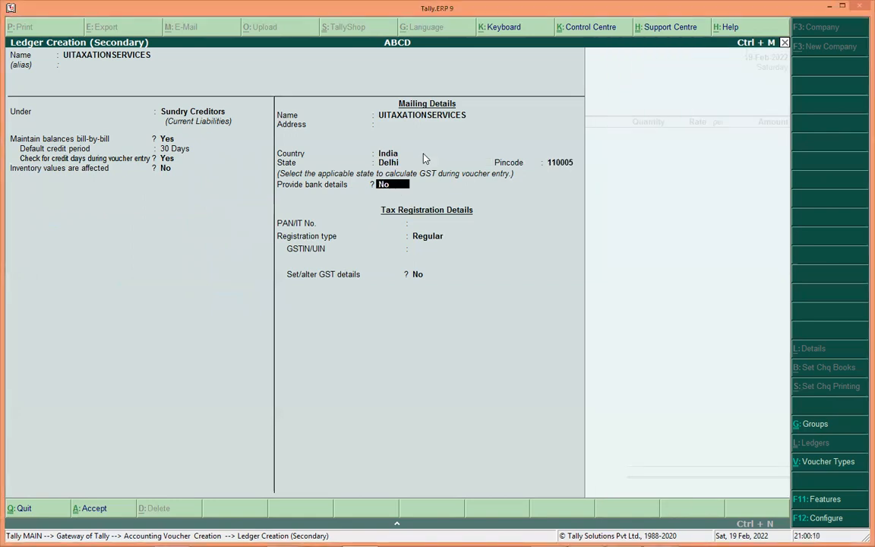
Step: Try providing bank details for the supplier with e-Fund Transfer as the transaction type, and discard them by setting Provide bank details to No
key("y")
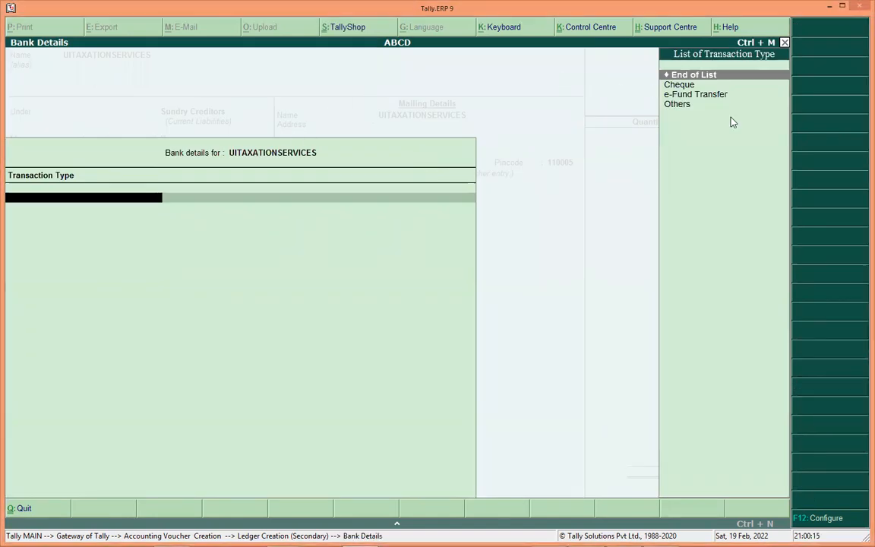
key("Down")
key("Down")
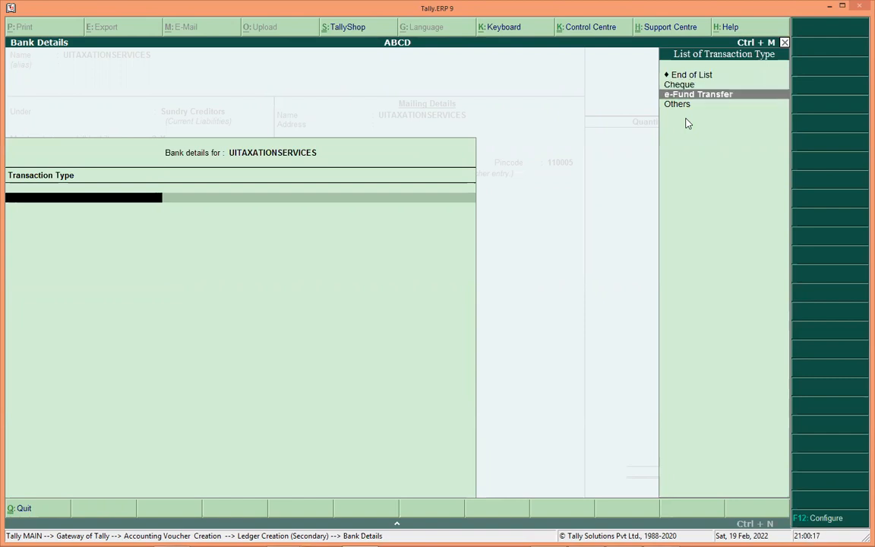
key("Return")
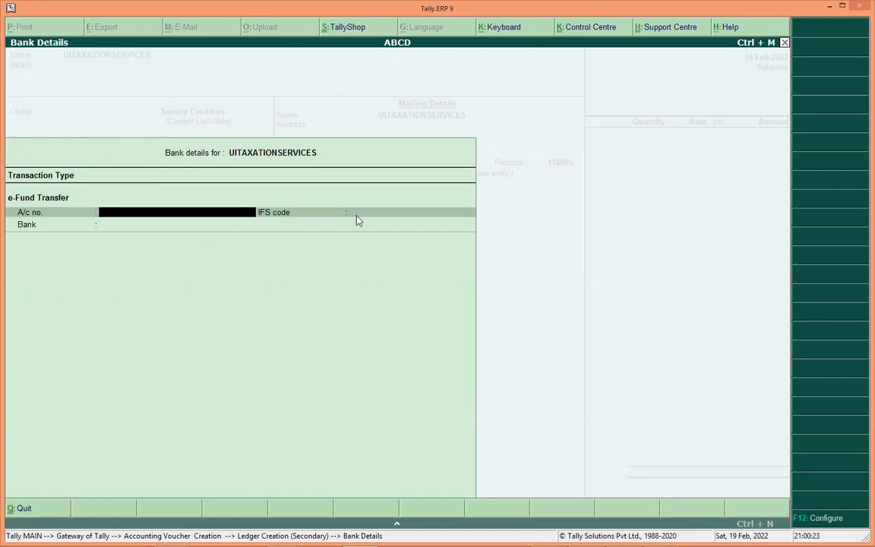
left_click(248, 226)
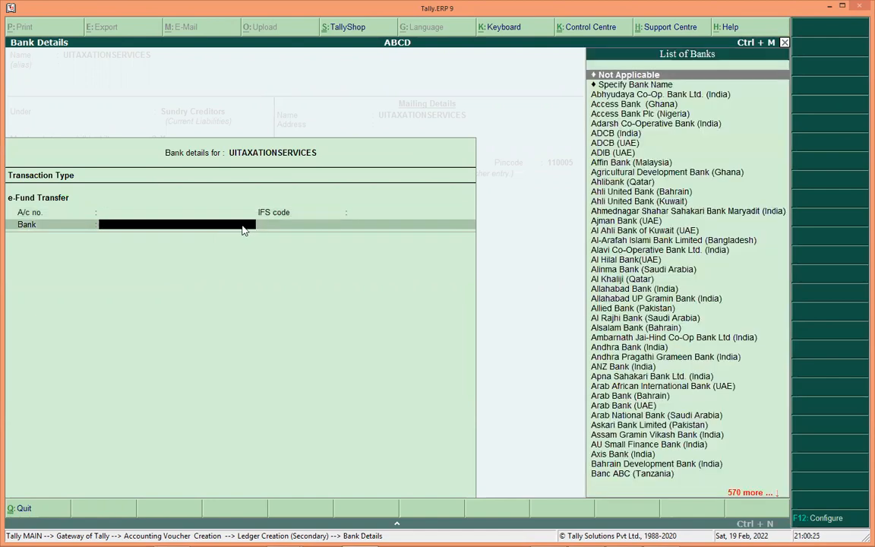
key("Escape")
type("n")
key("Return")
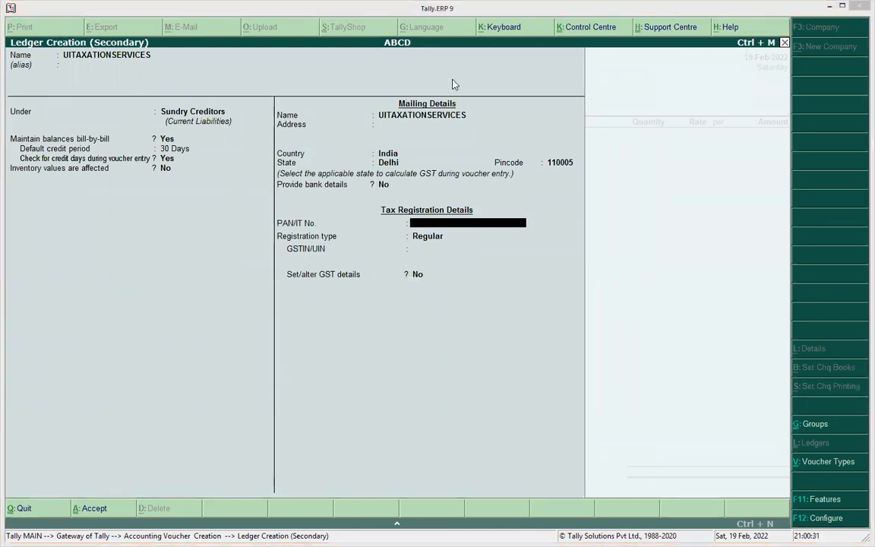
mouse_move(271, 214)
left_mouse_down()
mouse_move(327, 229)
mouse_move(271, 214)
left_mouse_up()
mouse_move(326, 223)
left_mouse_down()
mouse_move(388, 225)
mouse_move(381, 230)
left_mouse_up()
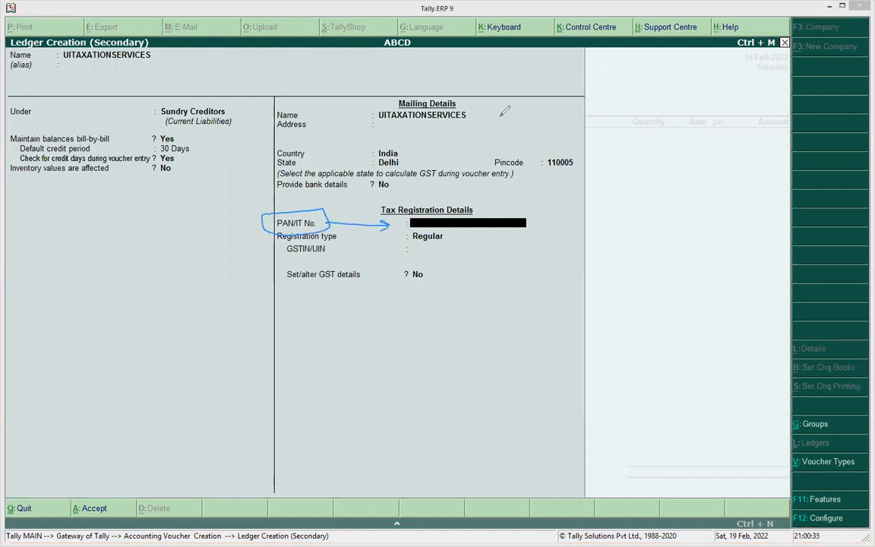
mouse_move(333, 239)
left_mouse_down()
mouse_move(304, 237)
mouse_move(298, 224)
left_mouse_up()
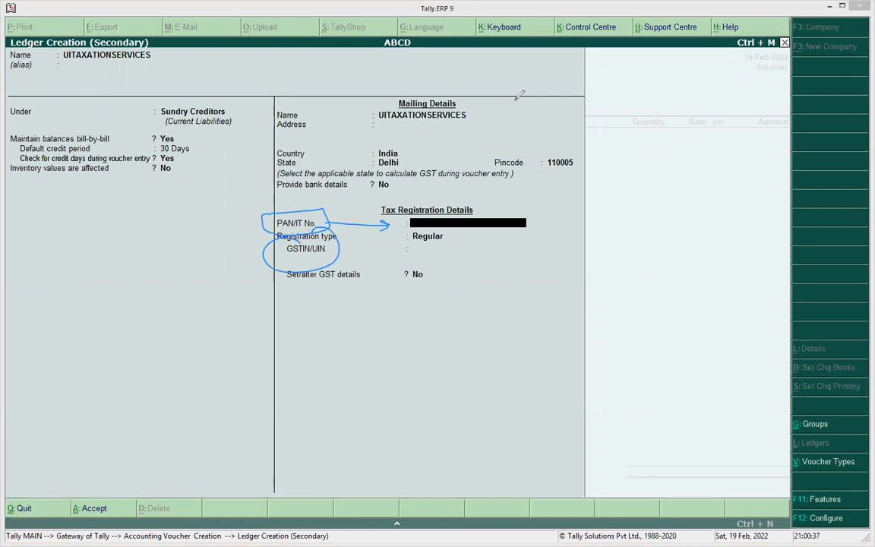
key("Escape")
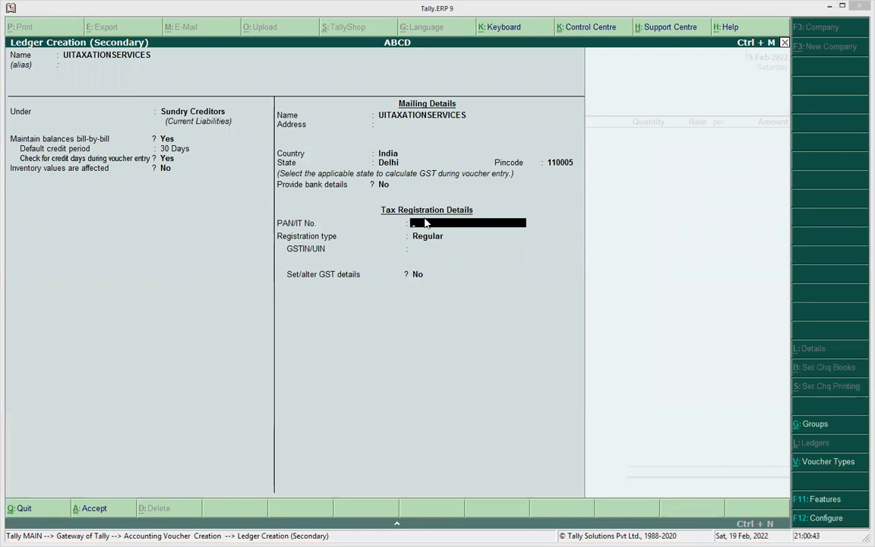
Step: Enter the supplier's PAN and GSTIN/UIN, keeping the registration type as Regular
type("FHCKHGFK")
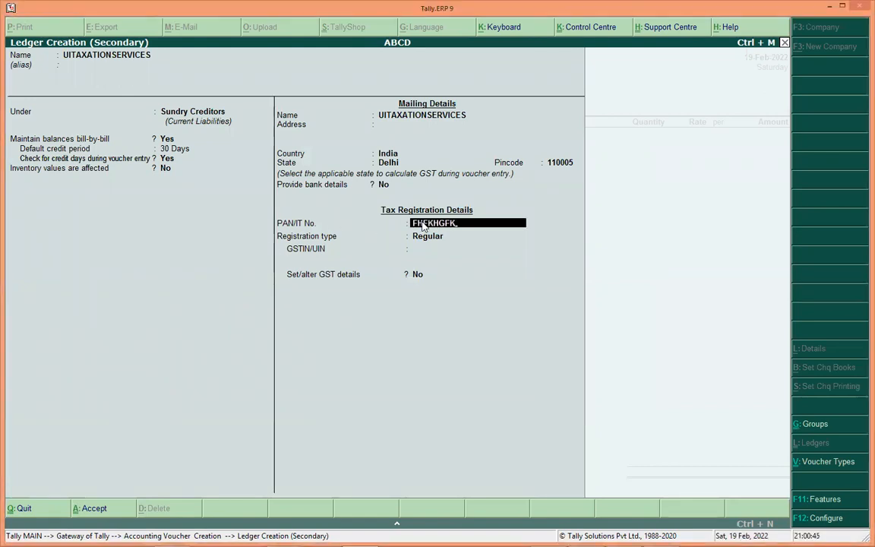
key("Return")
key("Return")
type("FKDAGHKABGBK")
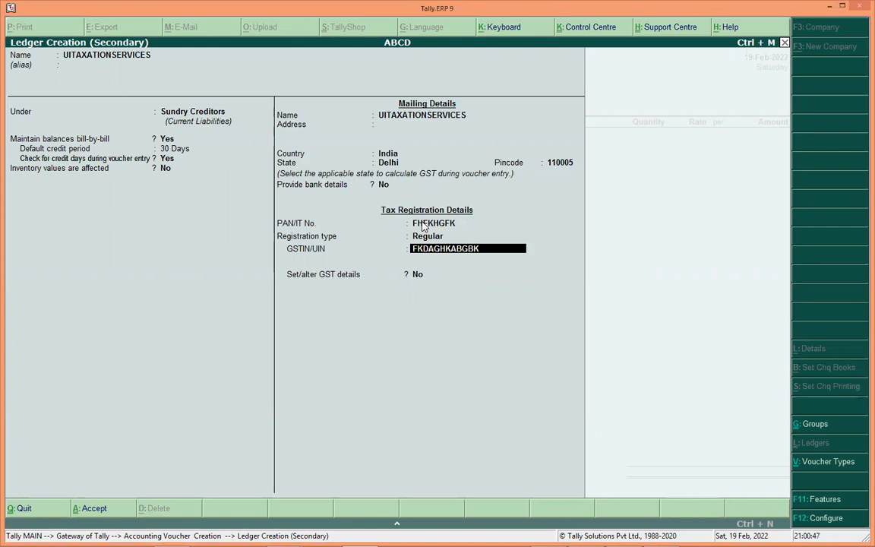
key("Return")
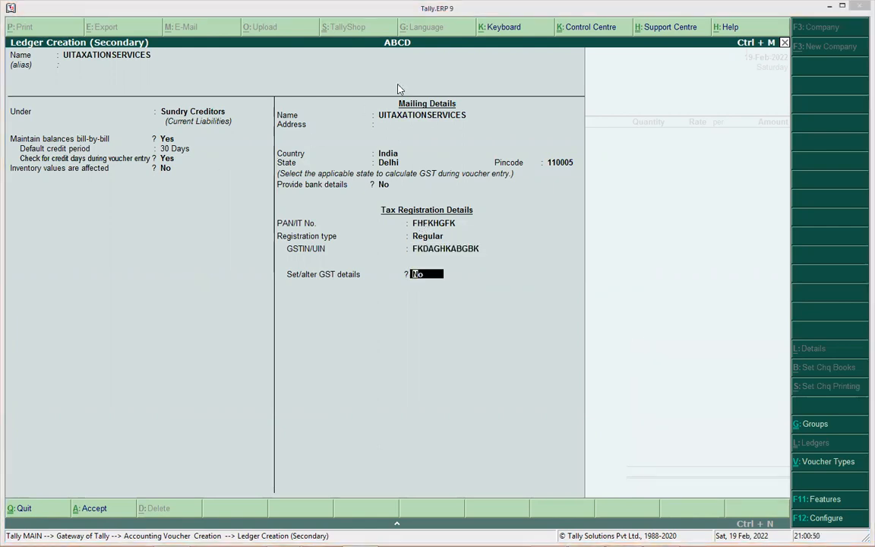
Step: Keep Set/alter GST details as No and save the supplier ledger
mouse_move(416, 260)
left_mouse_down()
mouse_move(456, 276)
mouse_move(415, 259)
left_mouse_up()
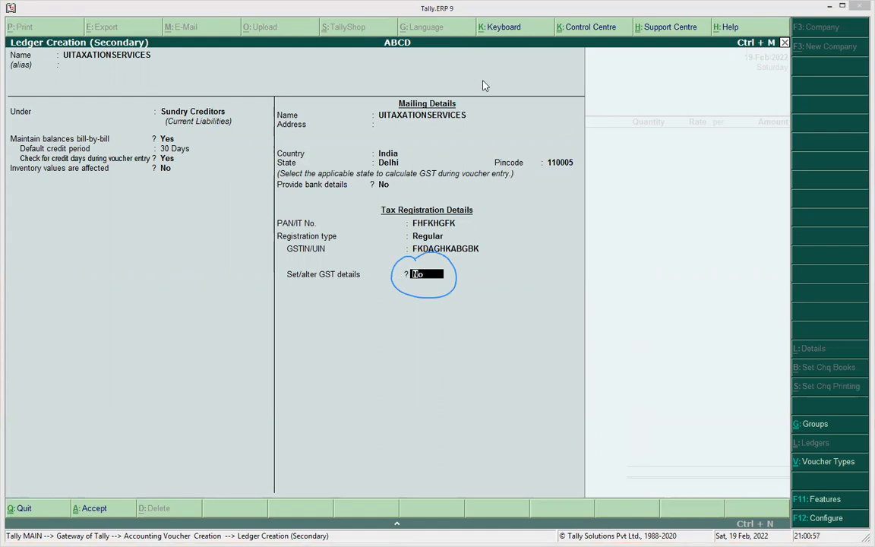
mouse_move(128, 264)
left_mouse_down()
mouse_move(143, 258)
mouse_move(195, 267)
mouse_move(114, 250)
mouse_move(199, 241)
left_mouse_up()
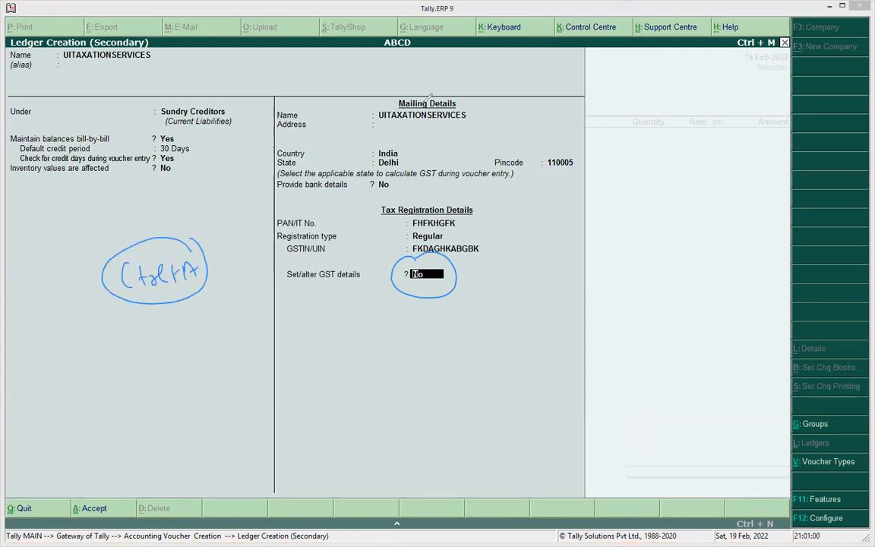
key("Escape")
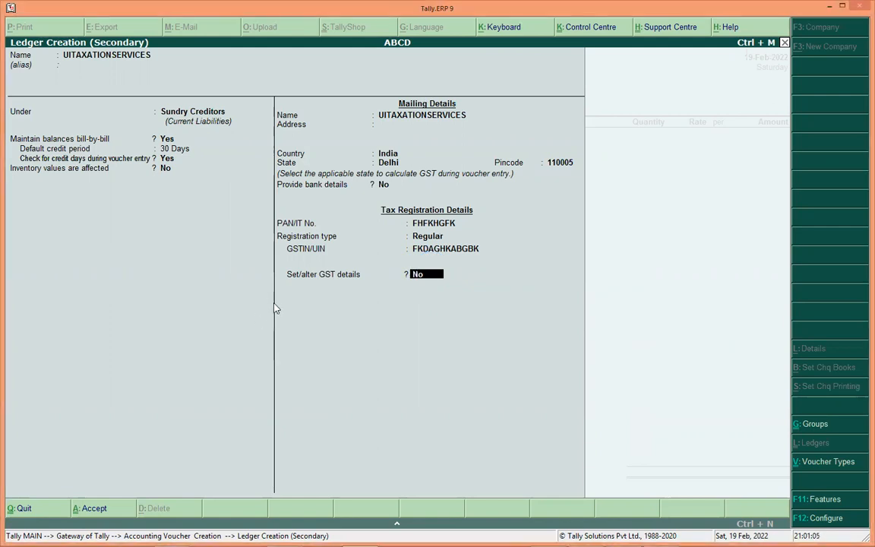
key("ctrl+a")
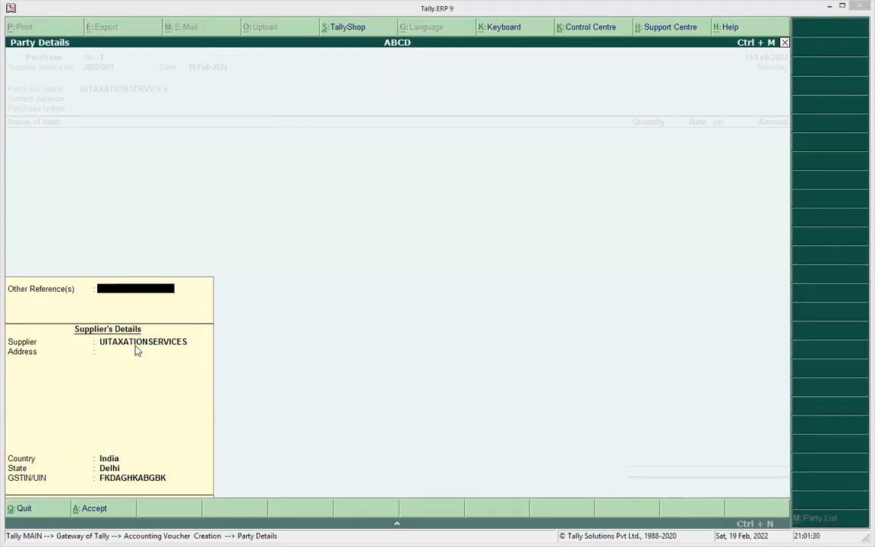
Step: Accept the supplier's party details for the purchase voucher, leaving other references and address blank
key("Return")
key("Return")
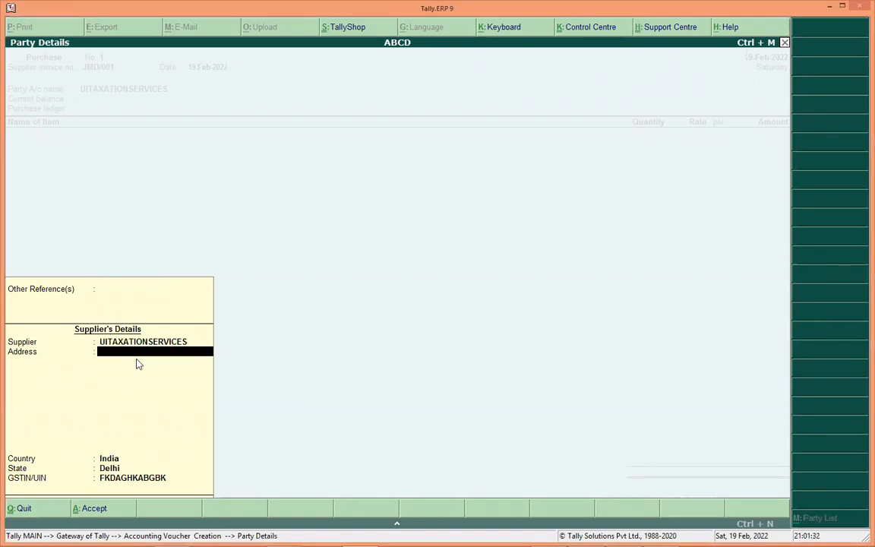
key("Return")
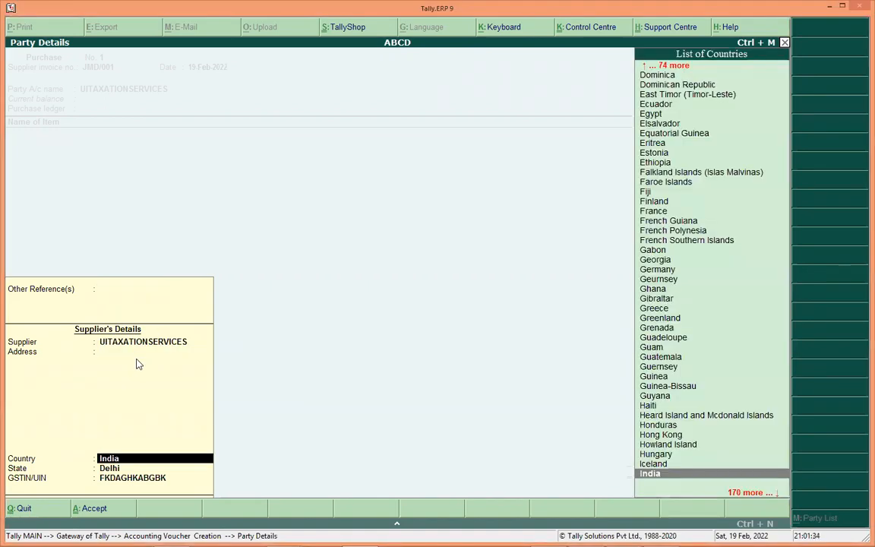
key("Return")
key("Return")
key("Return")
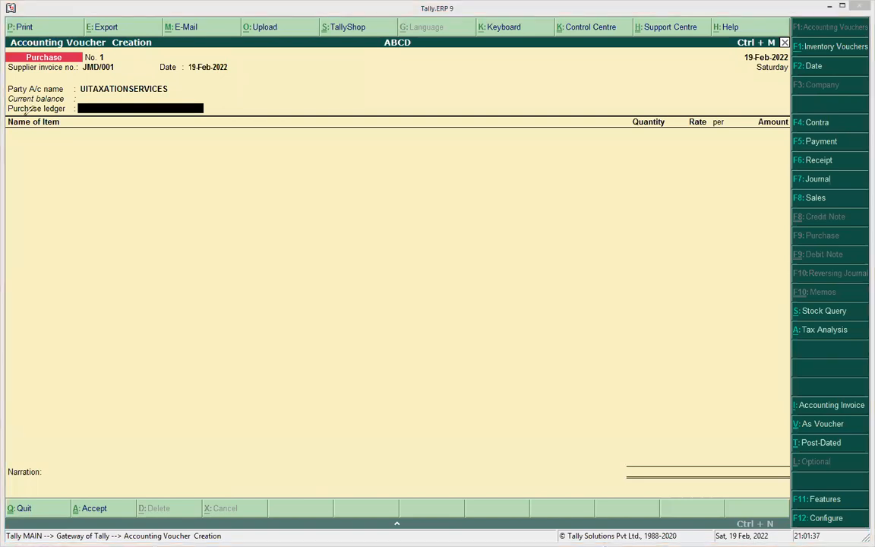
left_click_drag(24, 110, 19, 100)
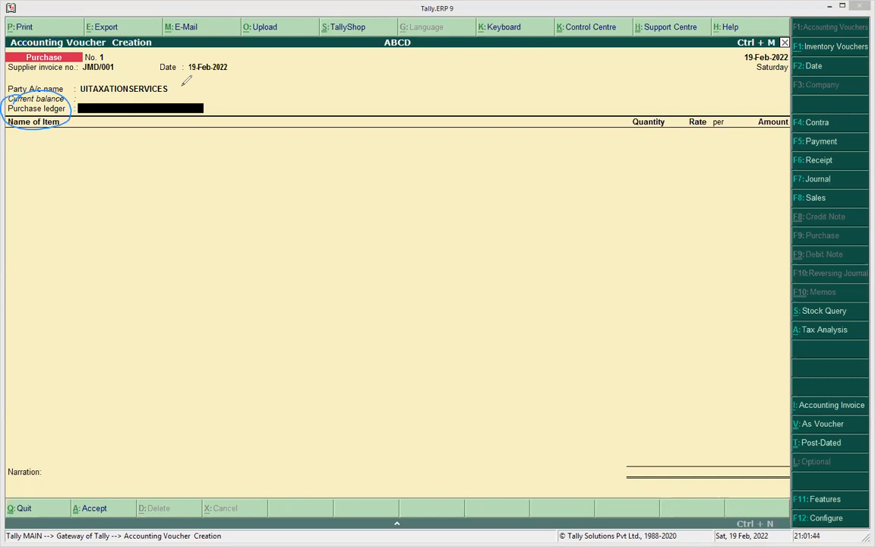
key("ctrl+z")
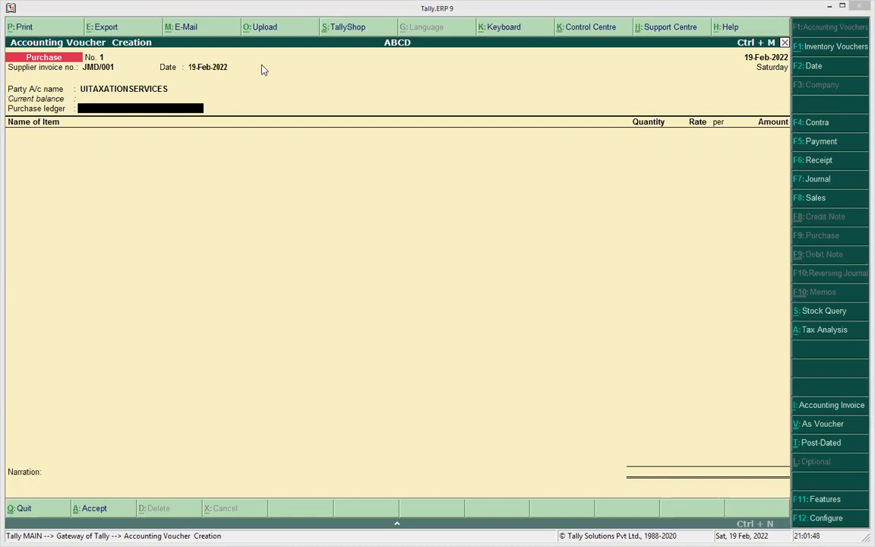
mouse_move(55, 84)
left_mouse_down()
mouse_move(6, 115)
mouse_move(67, 92)
left_mouse_up()
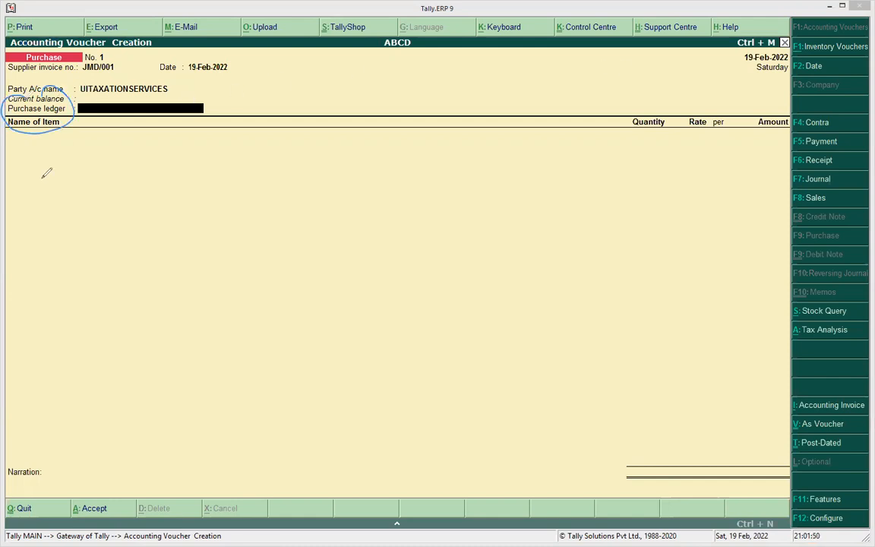
mouse_move(42, 185)
left_mouse_down()
mouse_move(91, 172)
mouse_move(76, 160)
left_mouse_up()
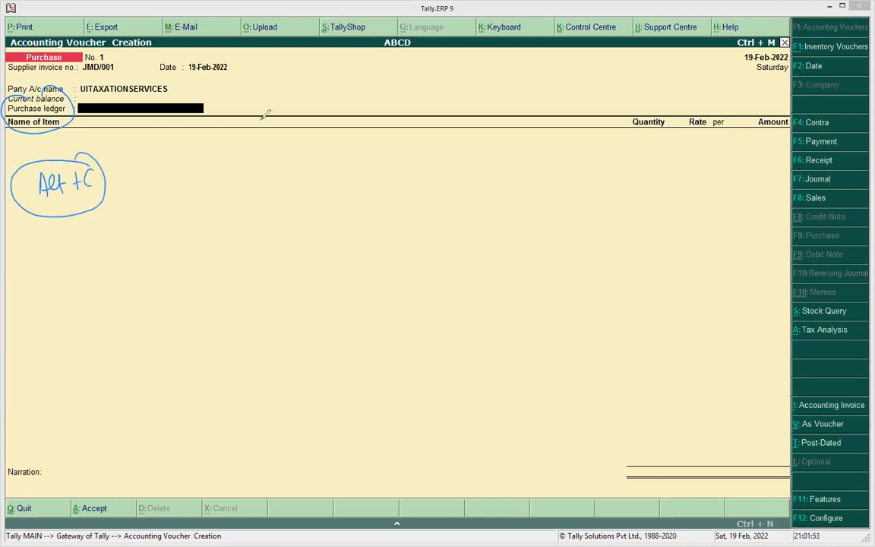
key("Escape")
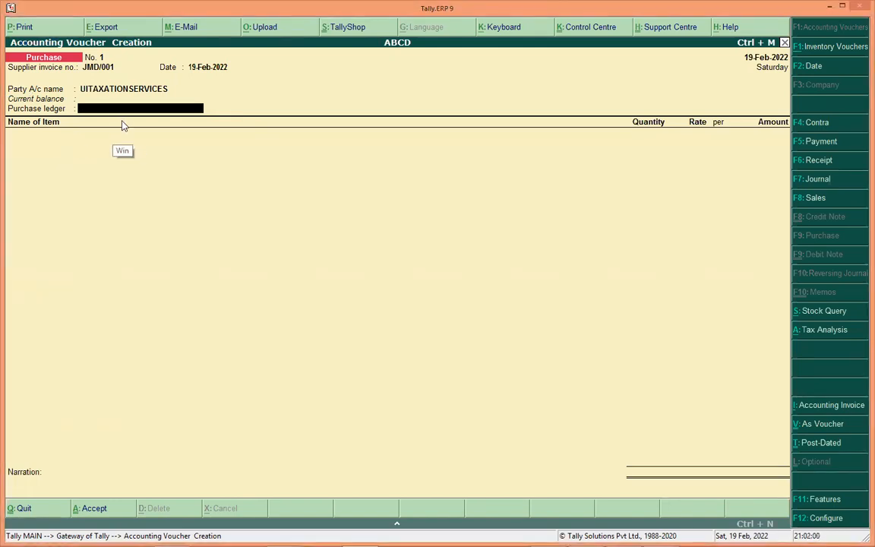
key("super")
key("super")
Step: Start creating a new ledger from the voucher's purchase ledger field and name it Purchase, with no alias
key("alt+c")
type("Purchase")
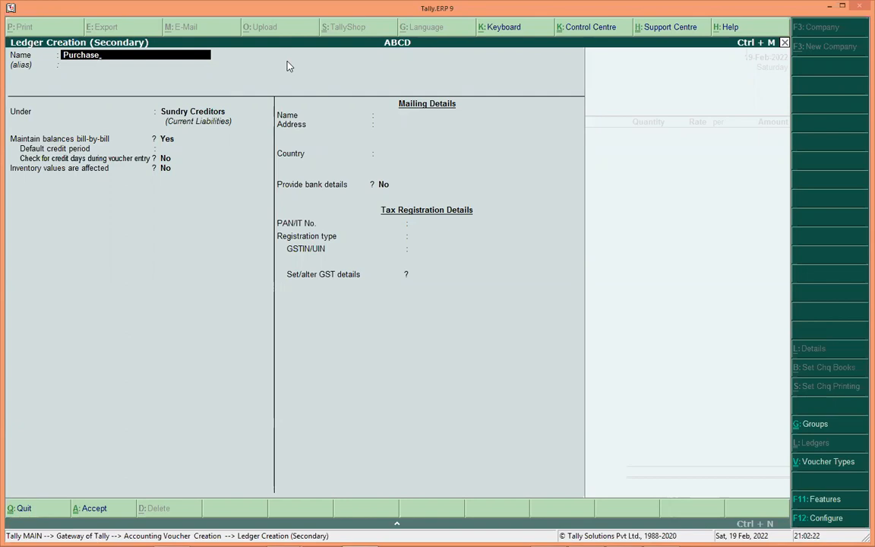
key("Return")
key("Return")
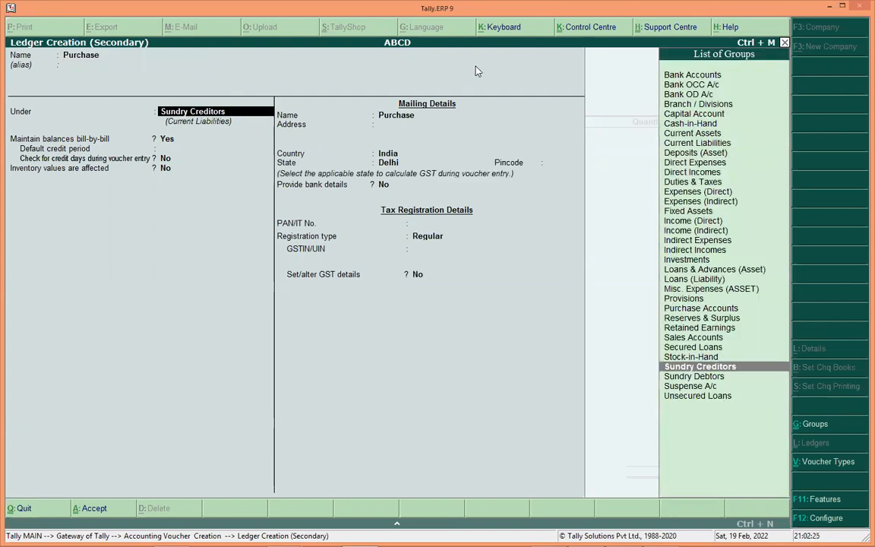
Step: Place the Purchase ledger under the Purchase Accounts group
left_click_drag(34, 98, 47, 95)
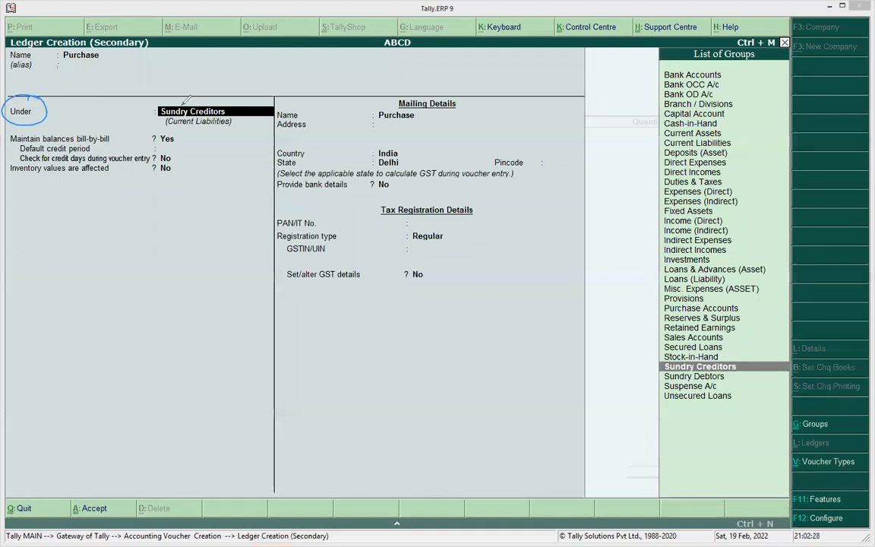
key("Escape")
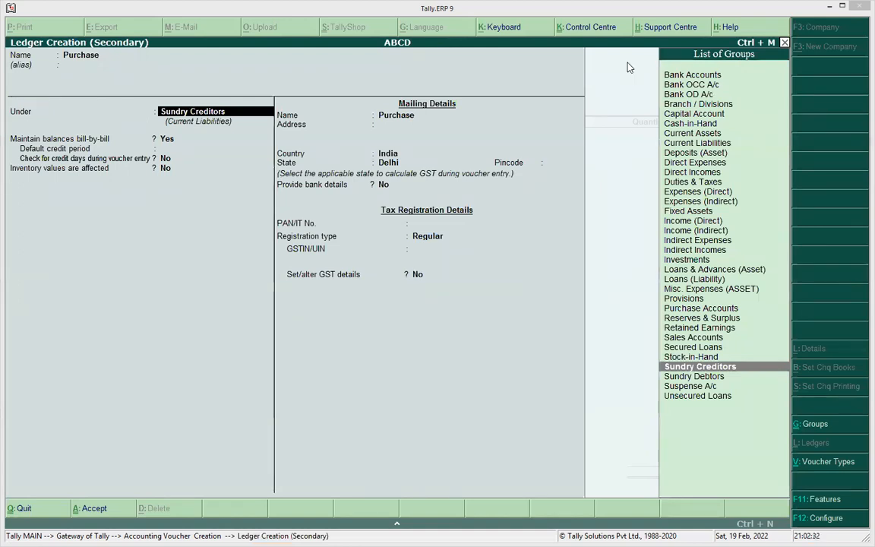
left_click(187, 114)
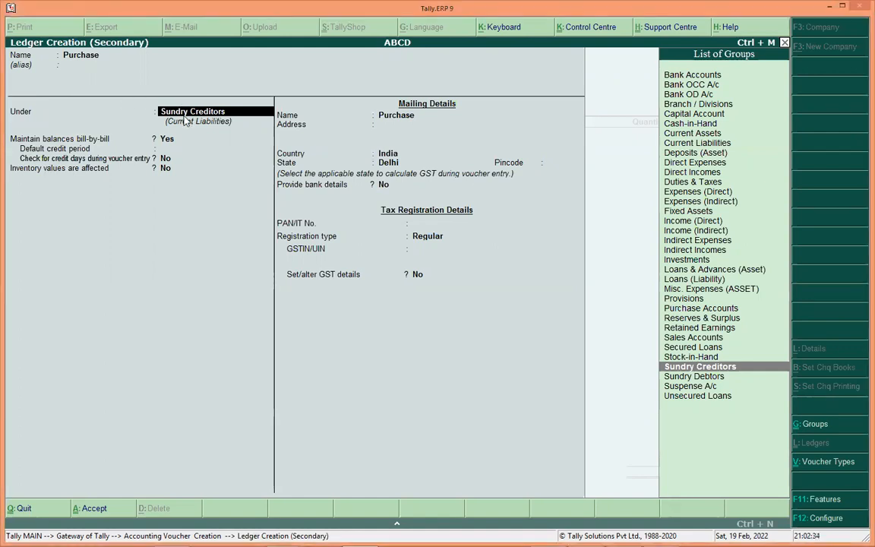
type("purcha")
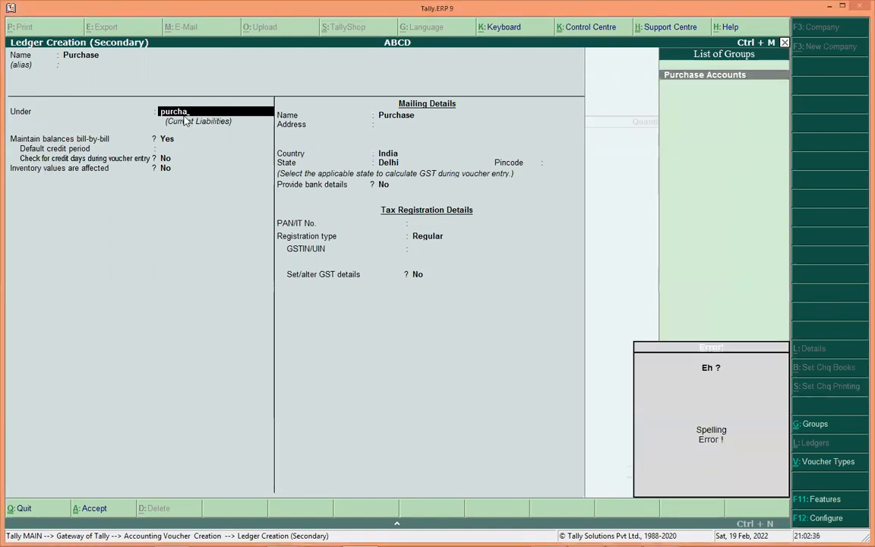
key("Return")
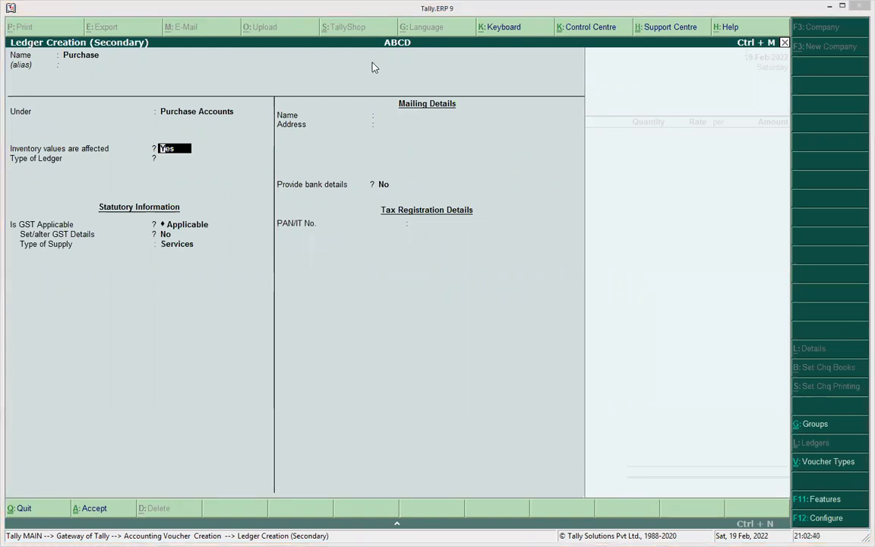
Step: Keep inventory values affected as Yes and set the type of ledger to Not Applicable
left_click_drag(97, 139, 120, 125)
mouse_move(187, 134)
left_mouse_down()
mouse_move(148, 153)
mouse_move(210, 128)
left_mouse_up()
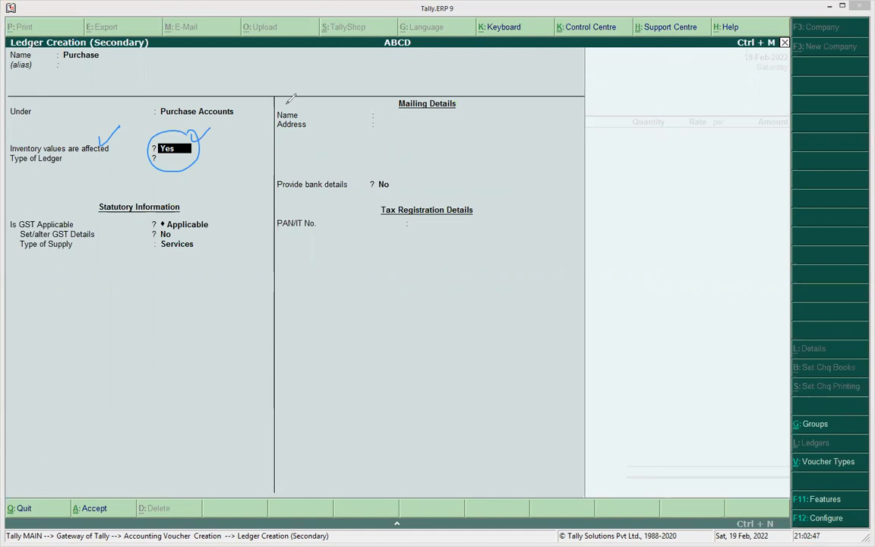
key("Escape")
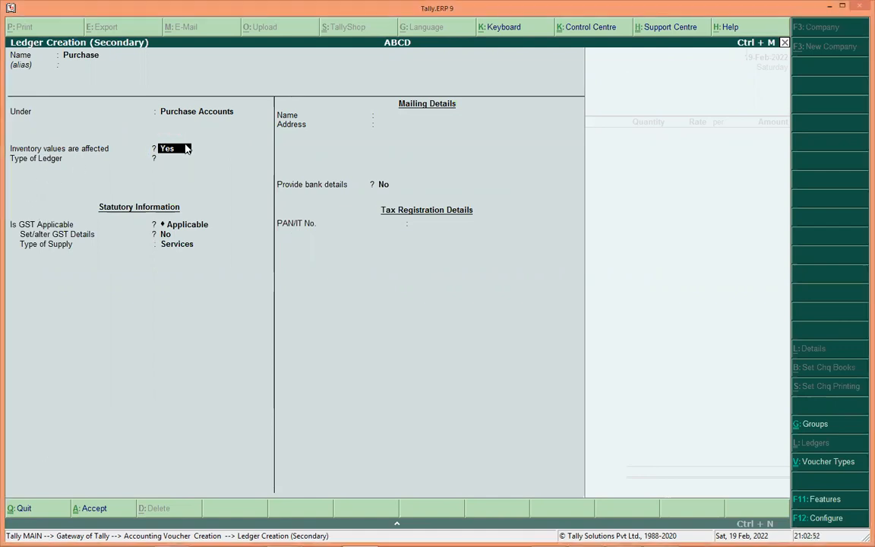
key("Return")
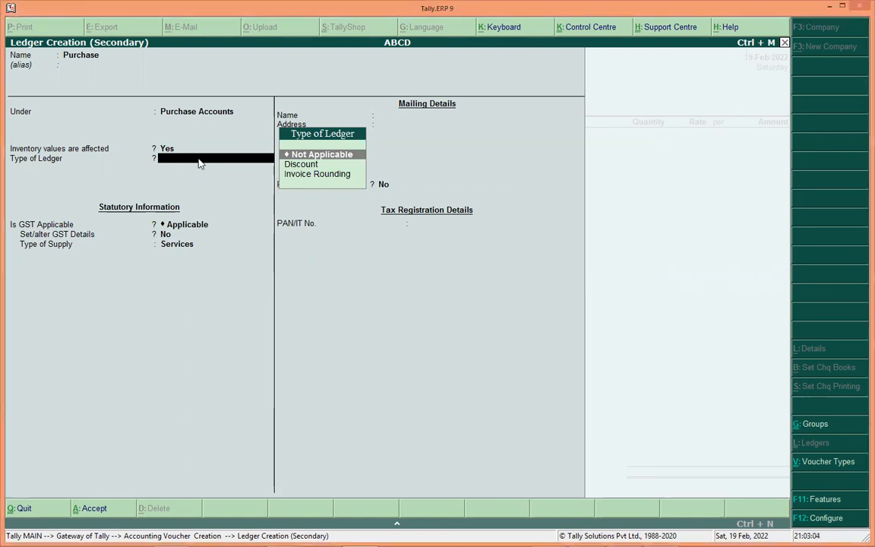
key("Return")
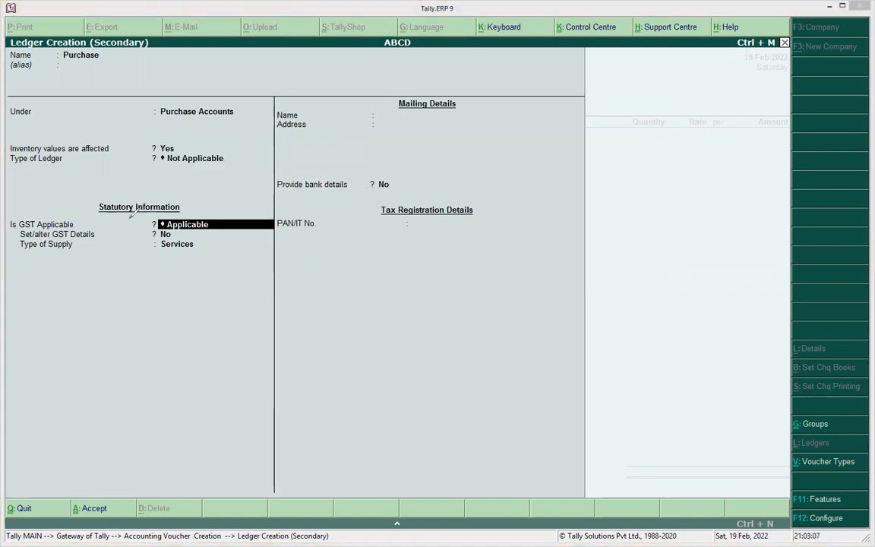
Step: Keep GST as Applicable for the Purchase ledger
left_click_drag(94, 224, 151, 224)
key("Escape")
left_click(126, 224)
key("Return")
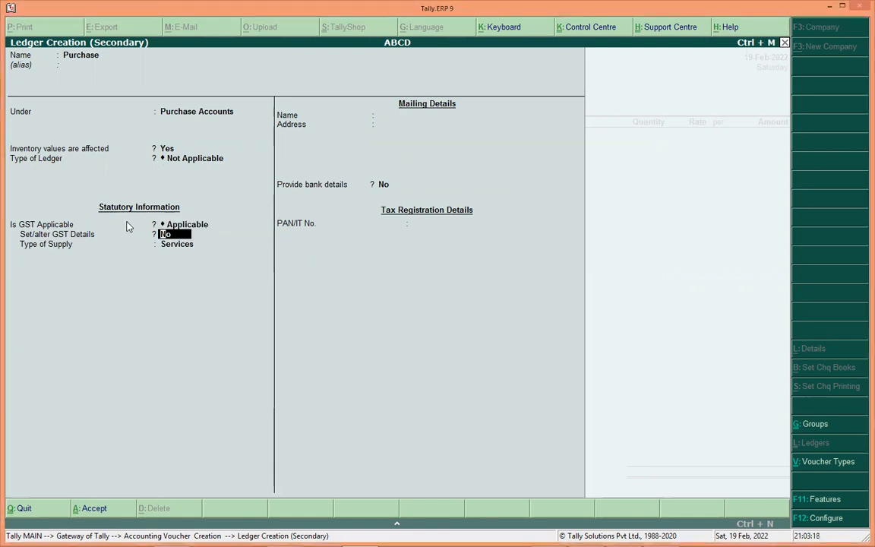
Step: Set the type of supply to Goods, leave GST and bank details at No, and save the Purchase ledger
key("Return")
key("Up")
key("Return")
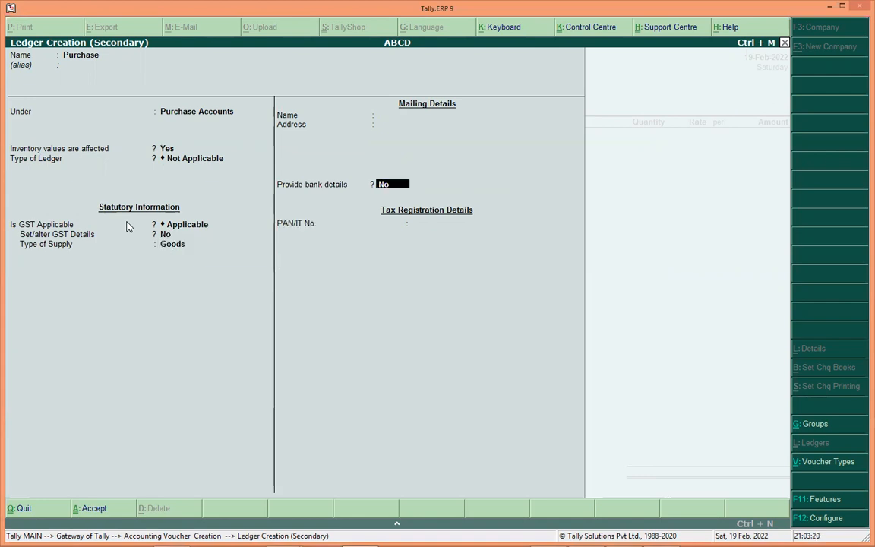
key("Return")
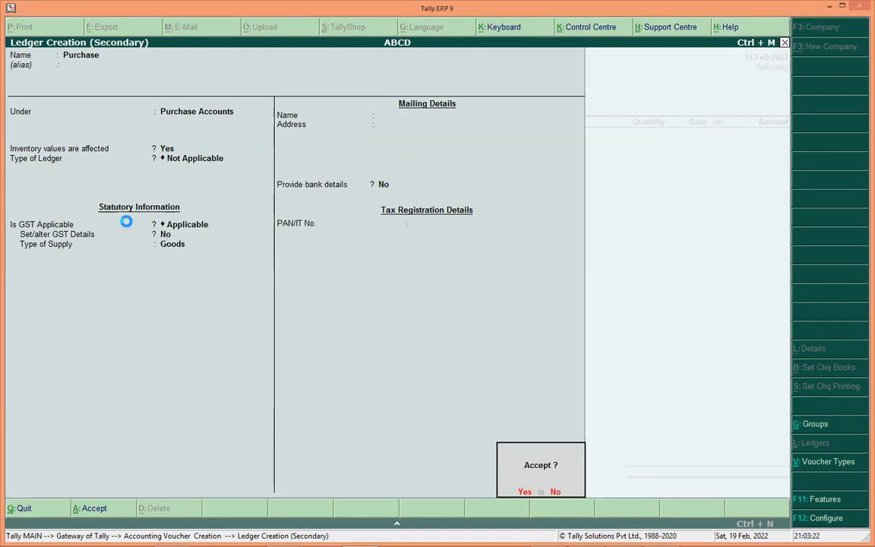
key("Return")
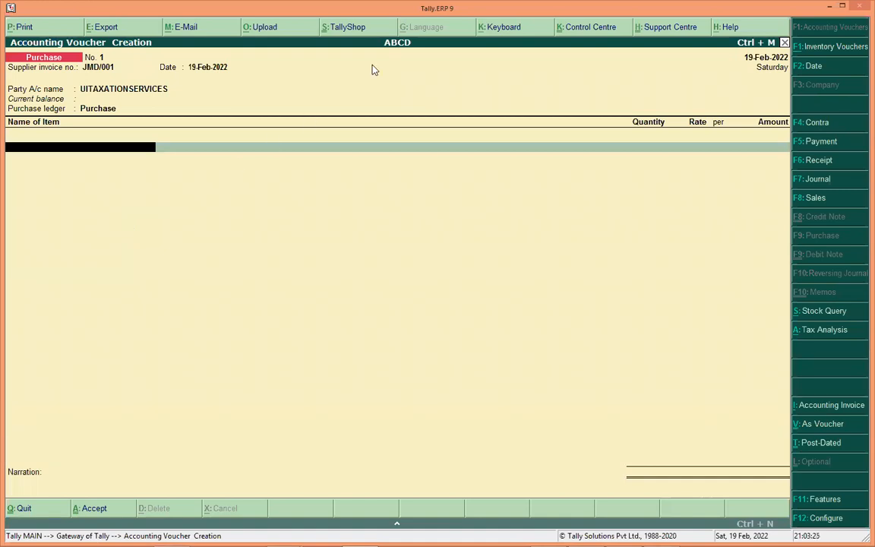
Step: Switch the purchase entry from invoice format to voucher format
mouse_move(22, 113)
left_mouse_down()
mouse_move(51, 130)
mouse_move(20, 113)
left_mouse_up()
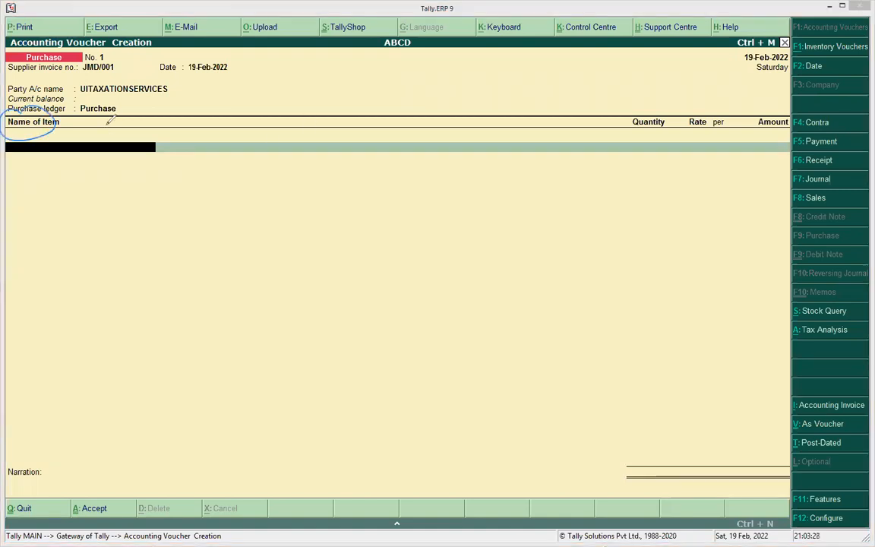
mouse_move(99, 120)
left_mouse_down()
mouse_move(128, 114)
mouse_move(141, 124)
mouse_move(156, 105)
mouse_move(196, 106)
mouse_move(161, 89)
mouse_move(82, 114)
mouse_move(185, 104)
mouse_move(218, 83)
left_mouse_up()
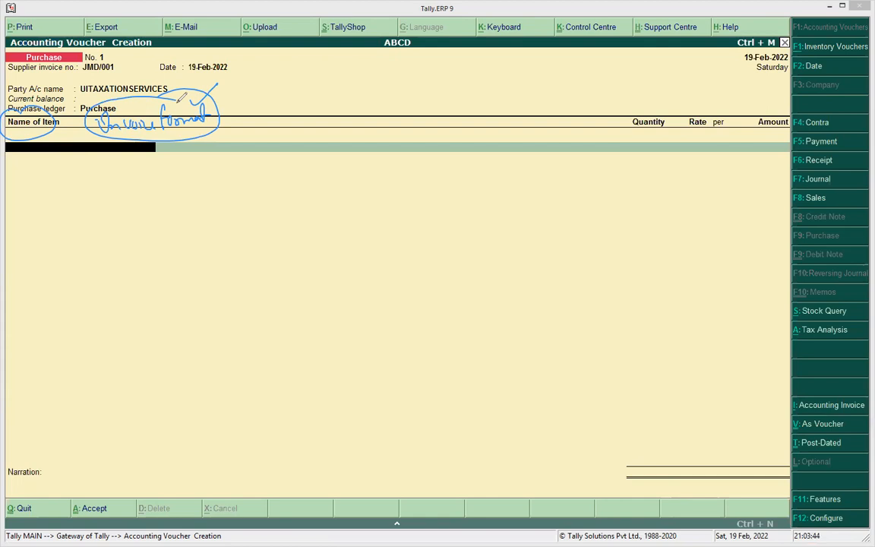
key("Escape")
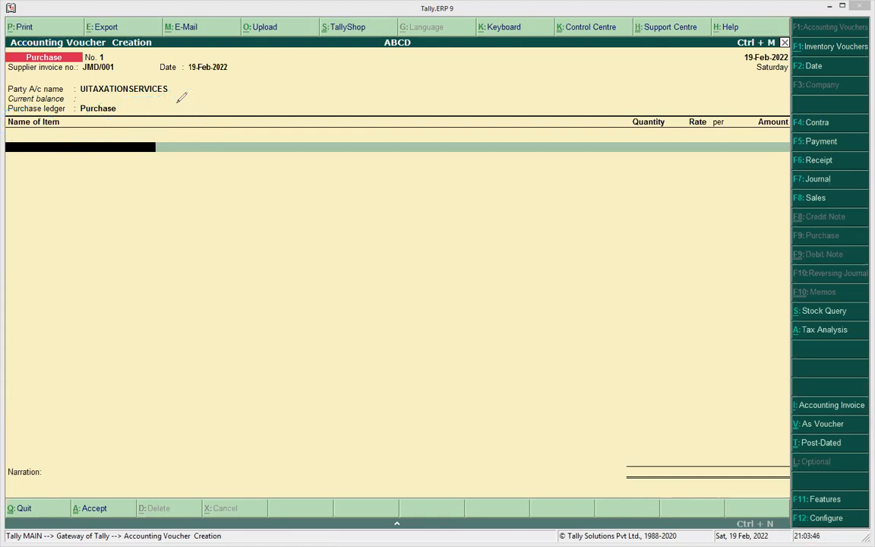
left_click(813, 427)
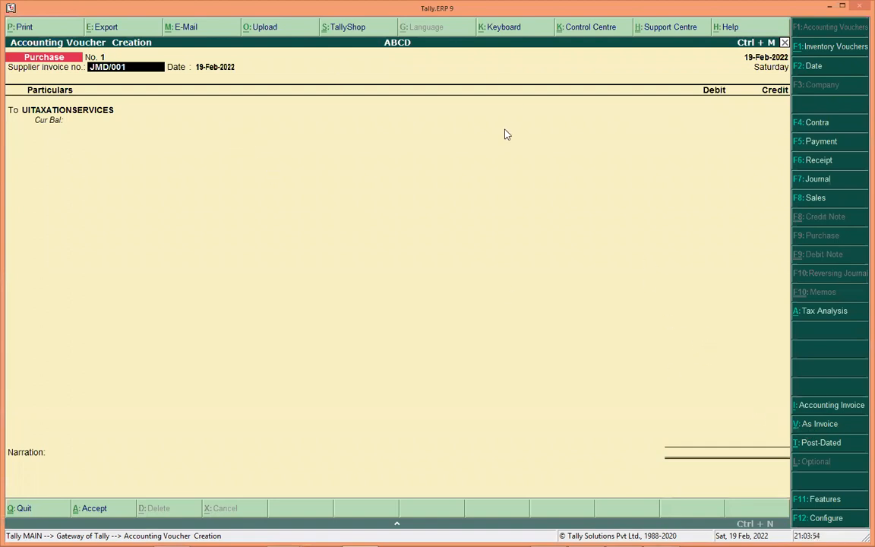
left_click_drag(799, 416, 794, 418)
mouse_move(651, 407)
left_mouse_down()
mouse_move(646, 423)
mouse_move(662, 424)
left_mouse_up()
left_click_drag(658, 417, 667, 416)
left_click_drag(669, 417, 687, 427)
left_click_drag(684, 417, 710, 412)
mouse_move(788, 433)
left_mouse_down()
mouse_move(817, 416)
mouse_move(792, 436)
left_mouse_up()
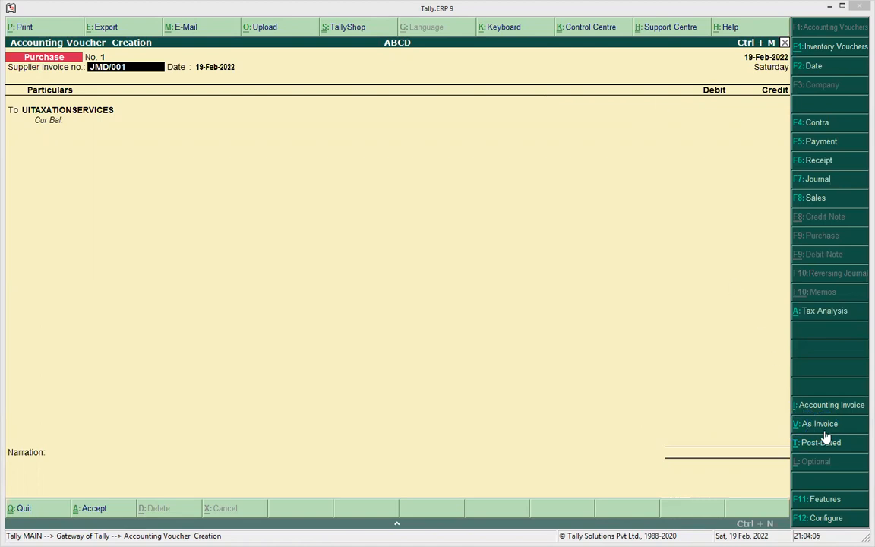
key("ctrl+v")
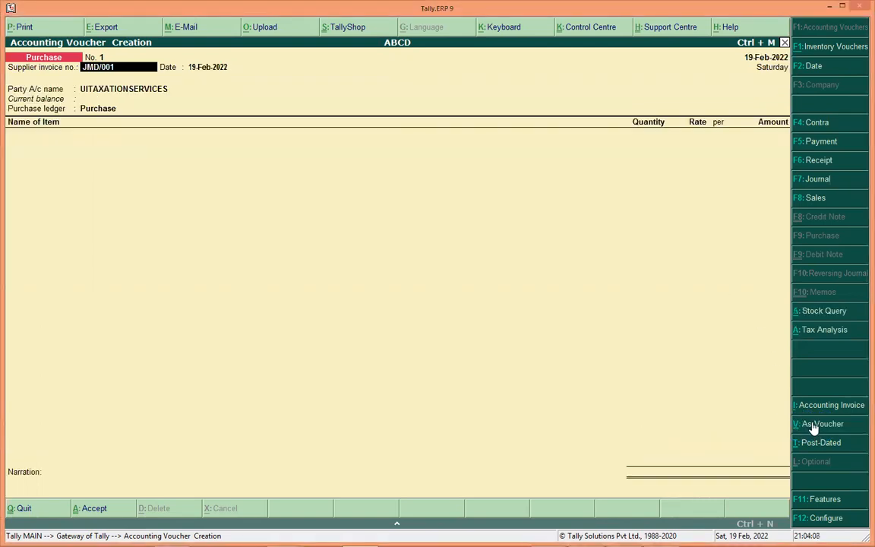
left_click(787, 424)
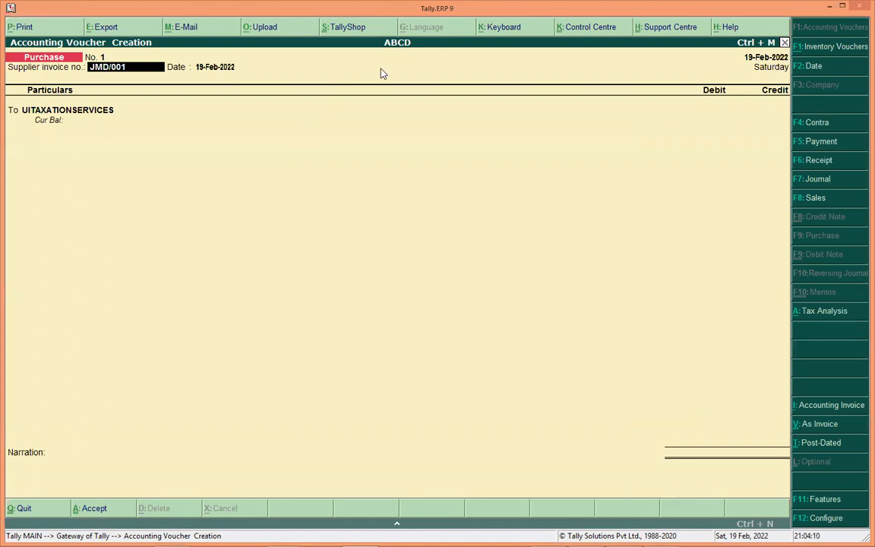
left_click_drag(47, 79, 73, 68)
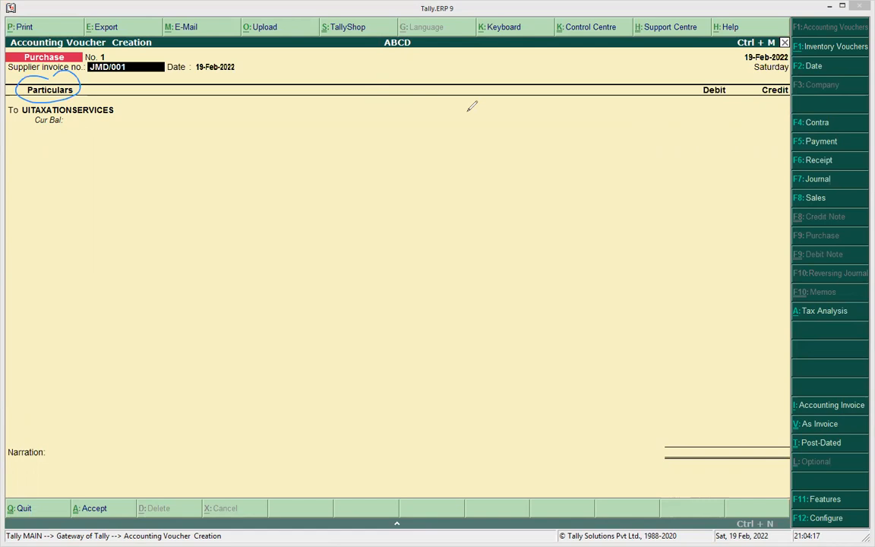
left_click_drag(803, 417, 846, 414)
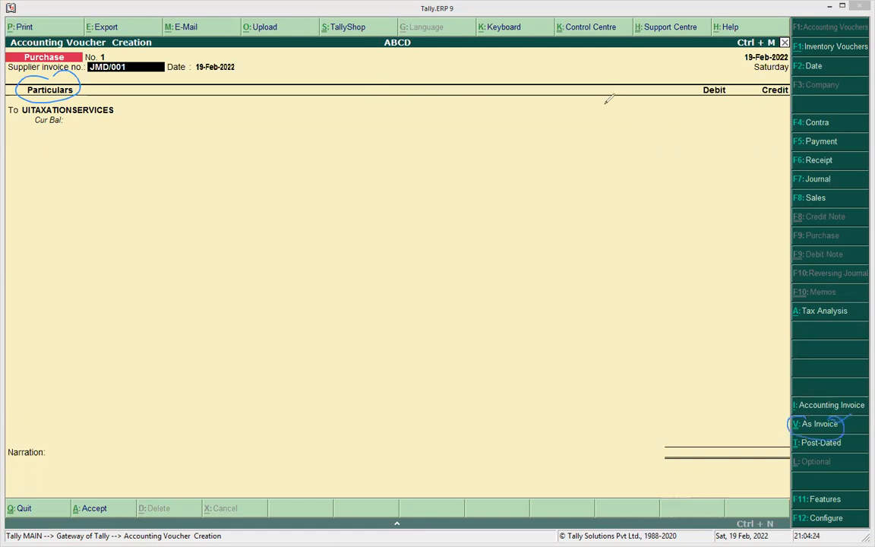
Step: Switch the purchase entry to invoice format and keep the supplier invoice details, party account and Purchase ledger
left_click(814, 424)
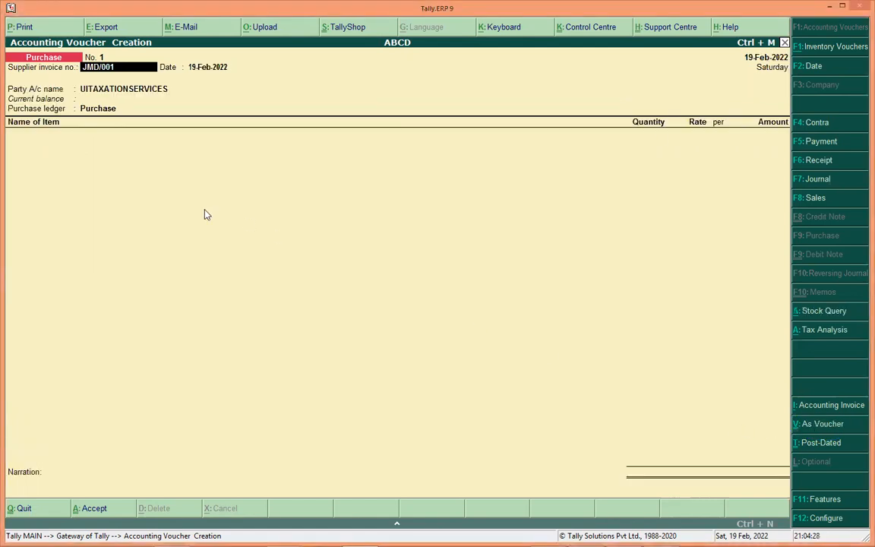
key("Return")
key("Return")
key("ctrl+a")
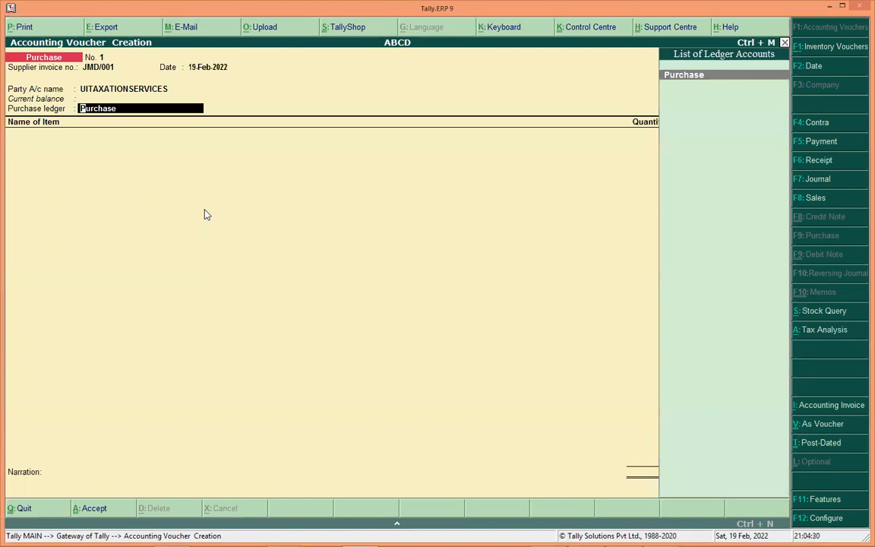
key("Return")
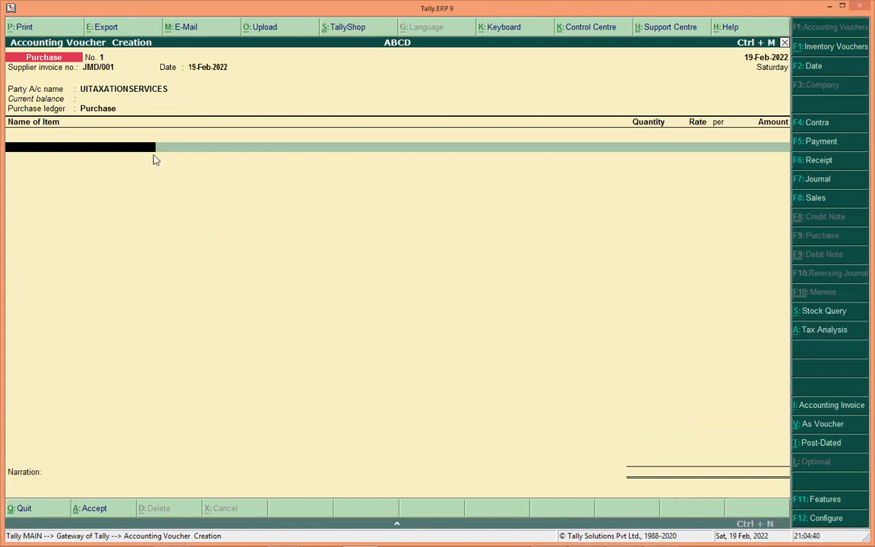
mouse_move(120, 173)
left_mouse_down()
mouse_move(160, 177)
mouse_move(176, 188)
mouse_move(133, 158)
mouse_move(178, 156)
left_mouse_up()
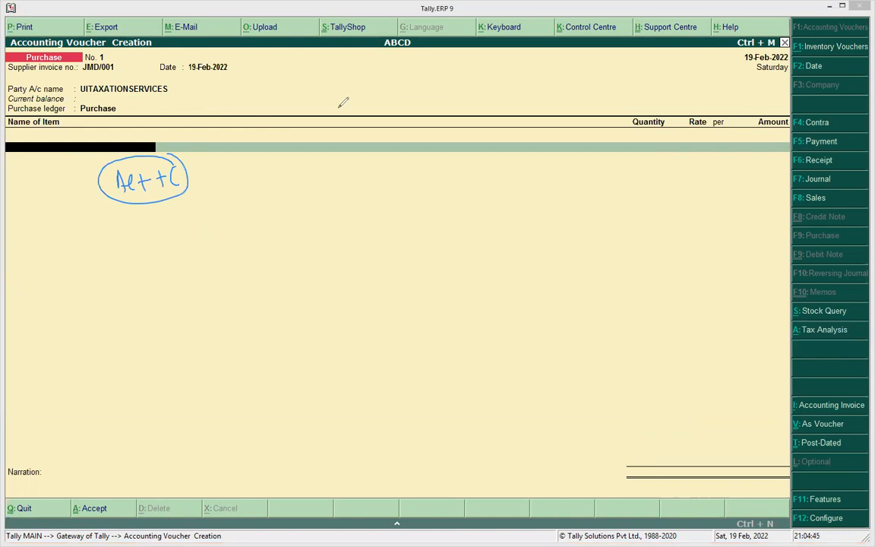
key("Escape")
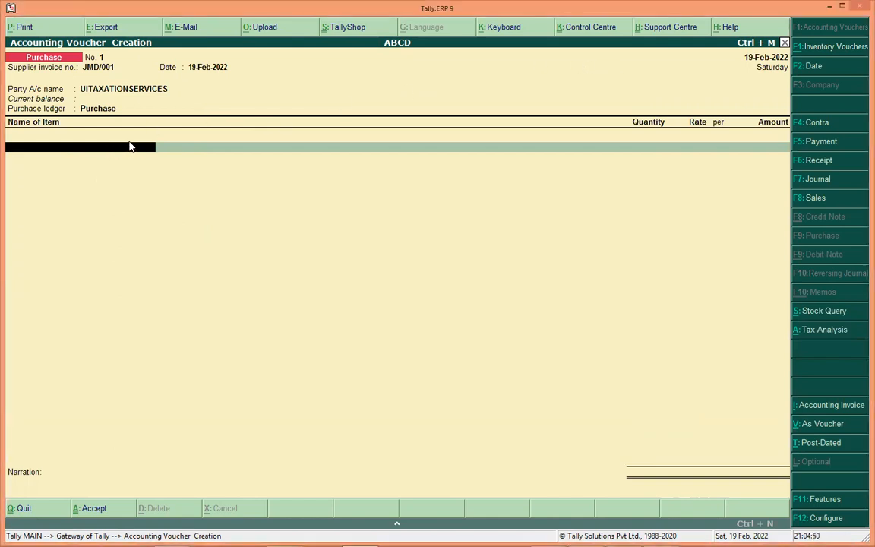
Step: Start a new stock item from the purchase's item line, name it Computers and leave the alias blank
key("alt+c")
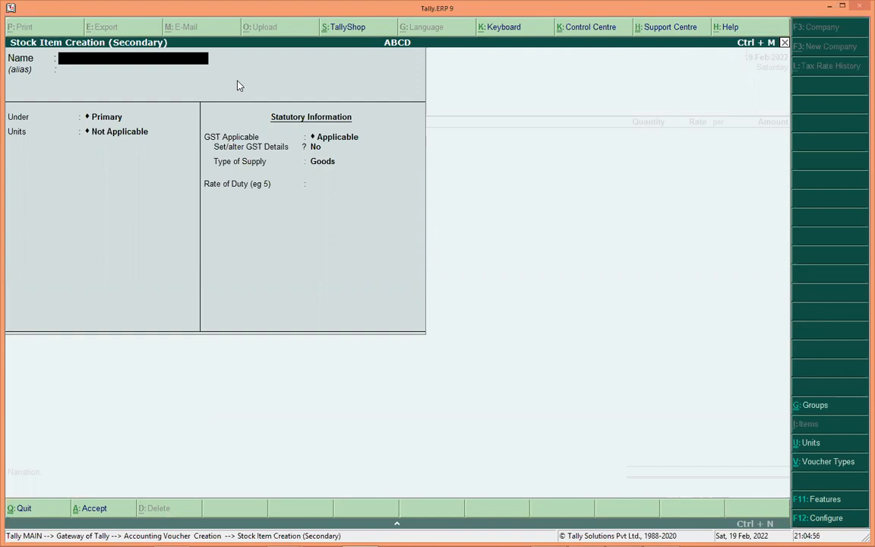
type("Computers")
key("Return")
key("Return")
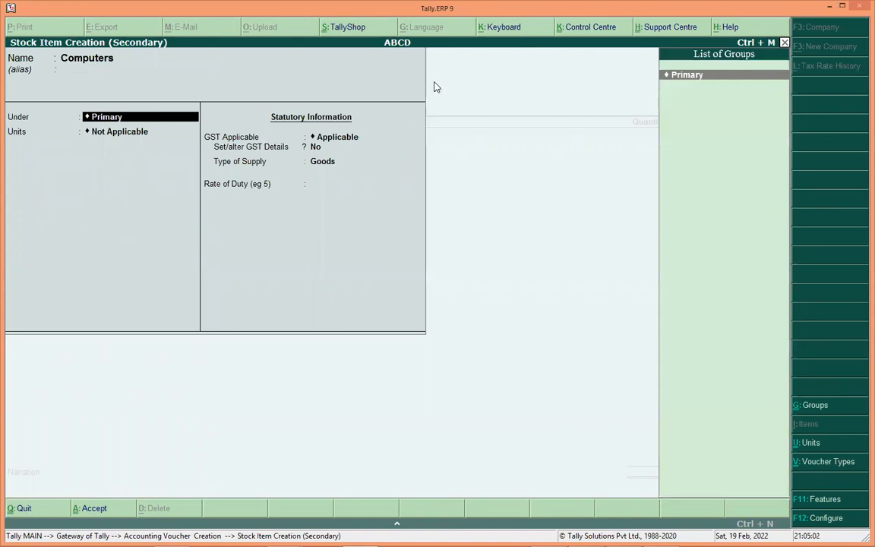
key("ctrl+shift+3")
mouse_move(27, 107)
left_mouse_down()
mouse_move(9, 109)
mouse_move(29, 108)
left_mouse_up()
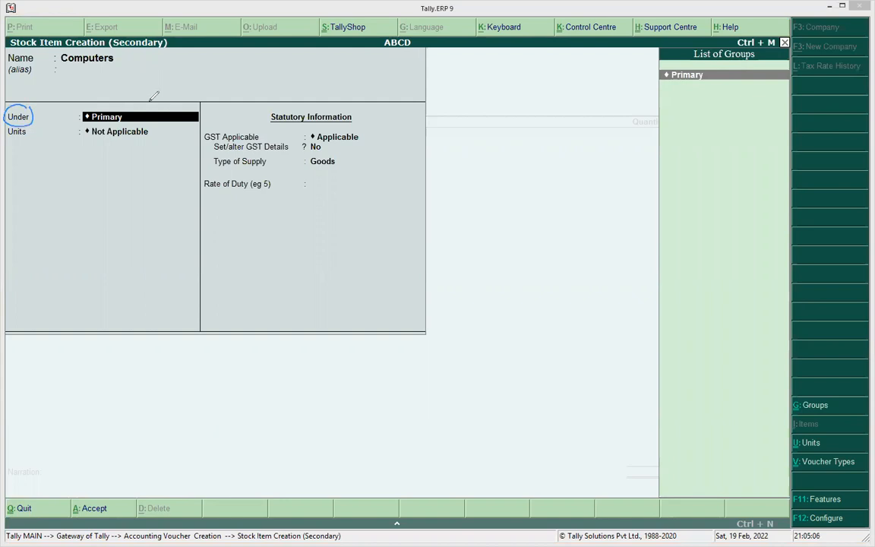
mouse_move(53, 219)
left_mouse_down()
mouse_move(91, 228)
mouse_move(195, 219)
left_mouse_up()
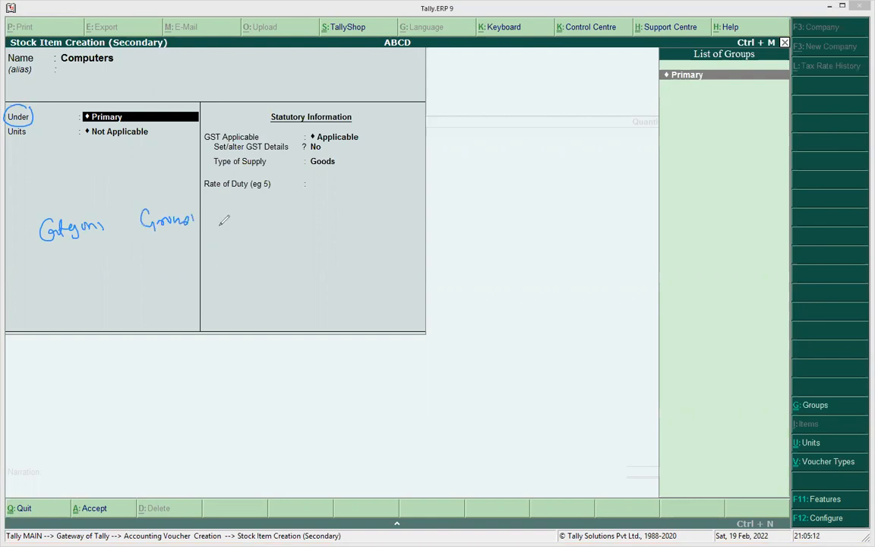
mouse_move(251, 213)
left_mouse_down()
mouse_move(331, 224)
mouse_move(407, 215)
mouse_move(414, 192)
mouse_move(395, 195)
left_mouse_up()
left_click_drag(307, 199, 357, 199)
mouse_move(250, 196)
left_mouse_down()
mouse_move(282, 249)
mouse_move(287, 199)
left_mouse_up()
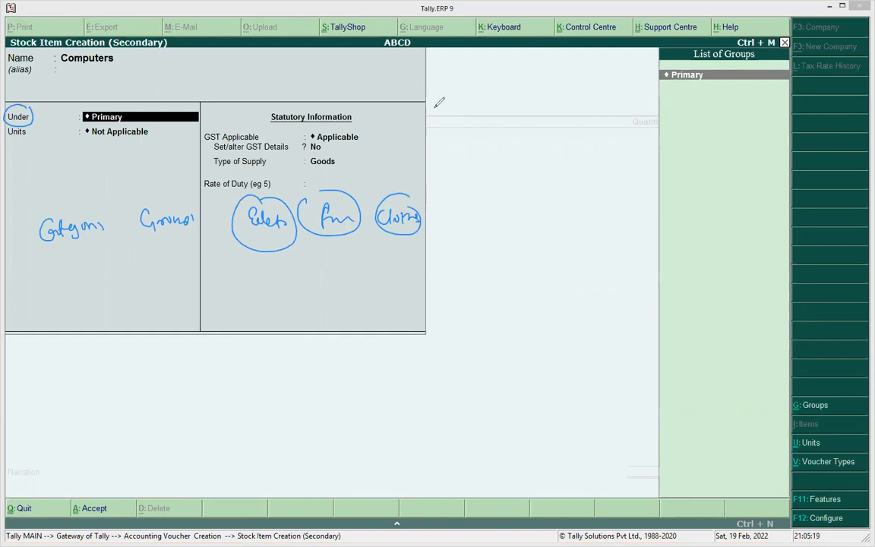
key("Escape")
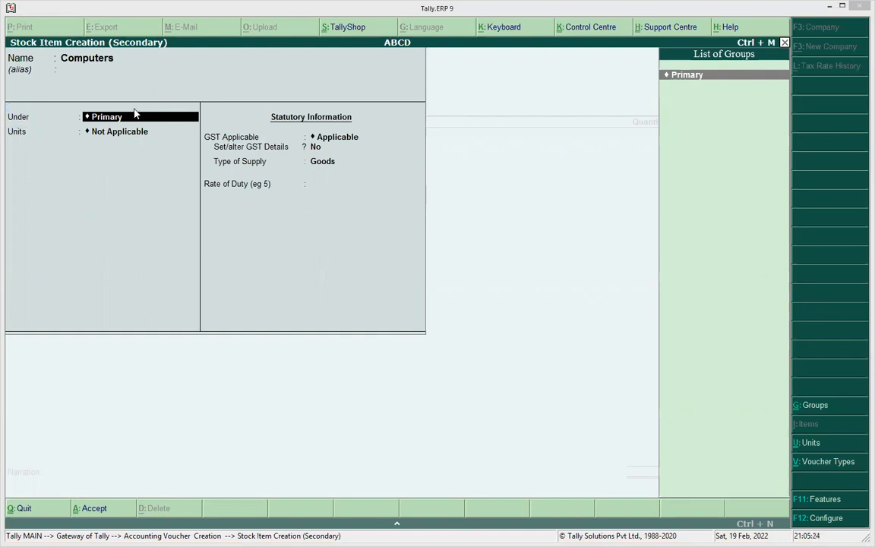
key("ctrl+2")
left_click_drag(118, 105, 160, 91)
key("Escape")
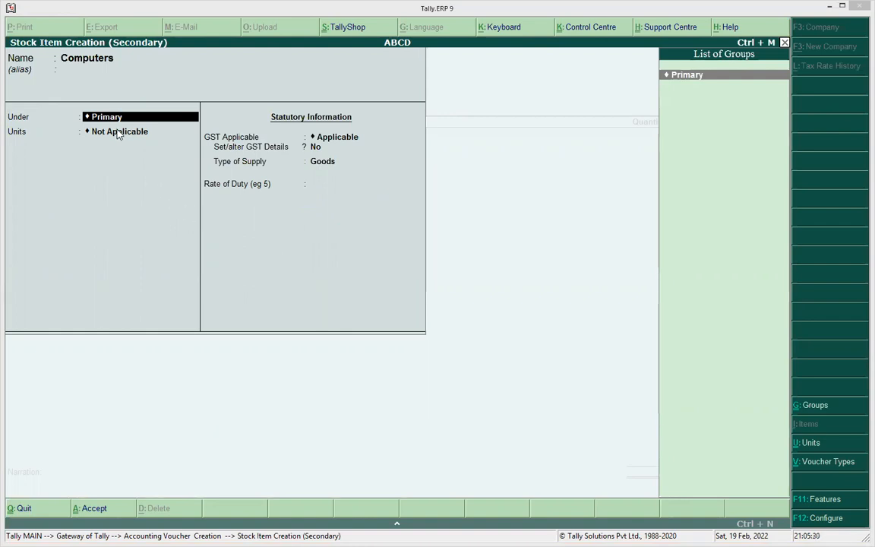
Step: Keep the Computers stock item under the Primary group
key("Return")
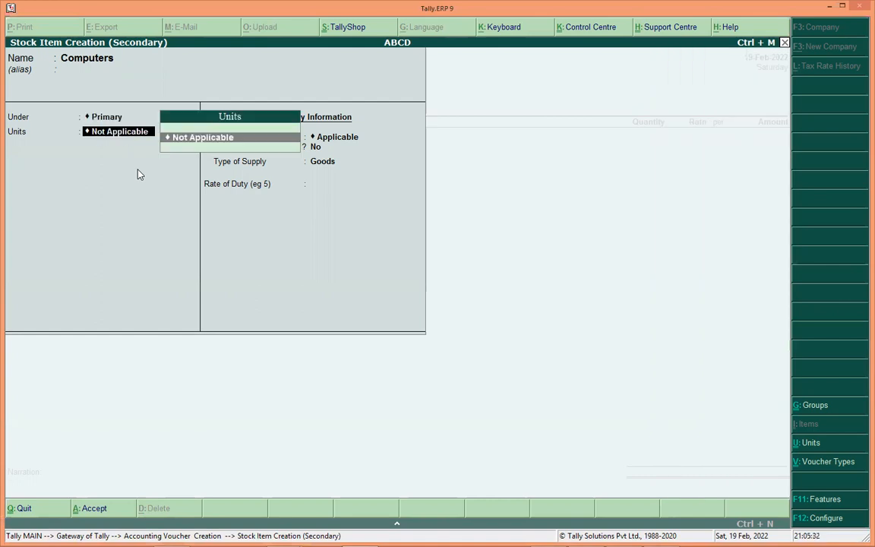
key("ctrl+2")
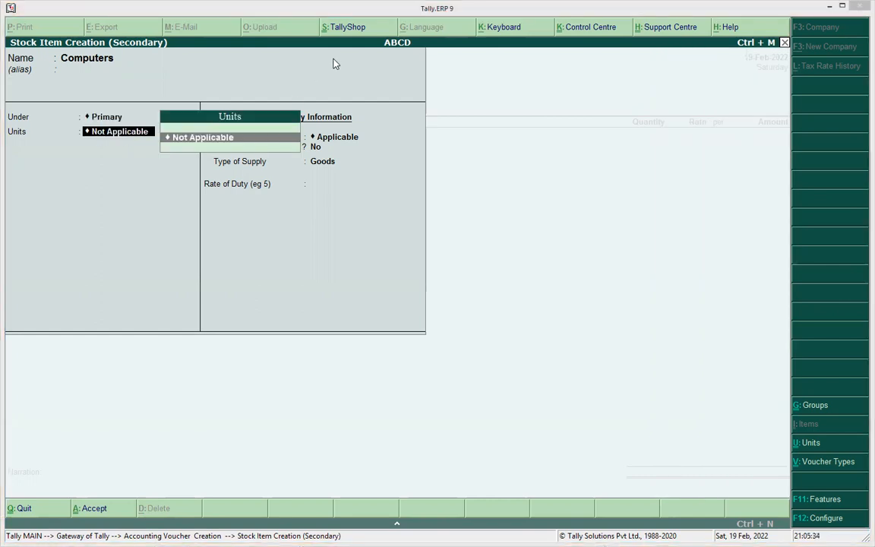
mouse_move(25, 199)
left_mouse_down()
mouse_move(29, 218)
mouse_move(32, 201)
mouse_move(52, 196)
mouse_move(17, 179)
mouse_move(36, 196)
mouse_move(76, 196)
mouse_move(88, 184)
mouse_move(91, 198)
mouse_move(92, 181)
left_mouse_up()
mouse_move(69, 231)
left_mouse_down()
mouse_move(74, 249)
mouse_move(84, 244)
mouse_move(73, 224)
mouse_move(114, 218)
mouse_move(122, 232)
mouse_move(332, 209)
left_mouse_up()
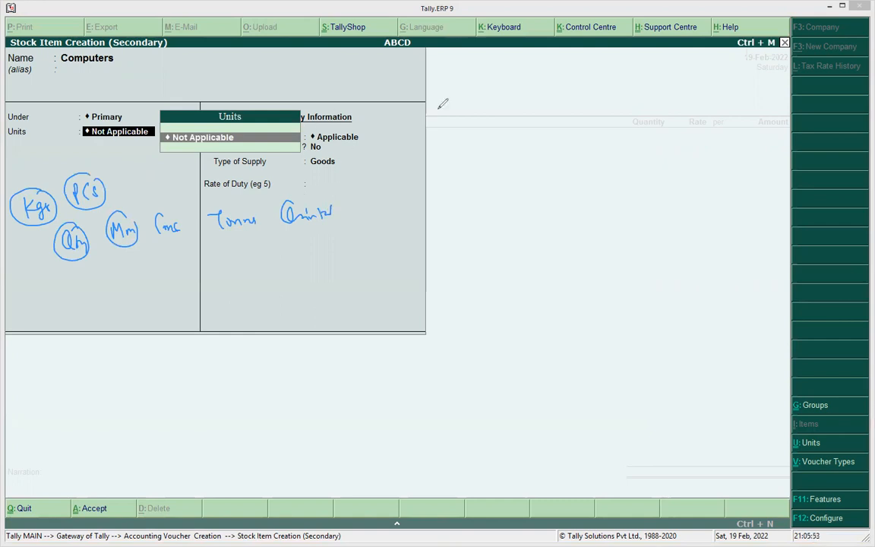
key("Escape")
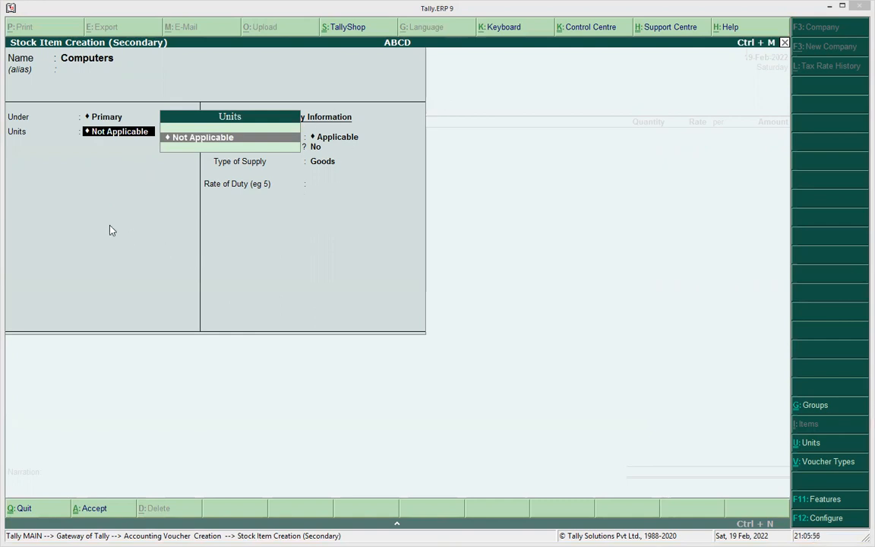
mouse_move(88, 222)
left_mouse_down()
mouse_move(88, 240)
mouse_move(109, 235)
mouse_move(122, 203)
left_mouse_up()
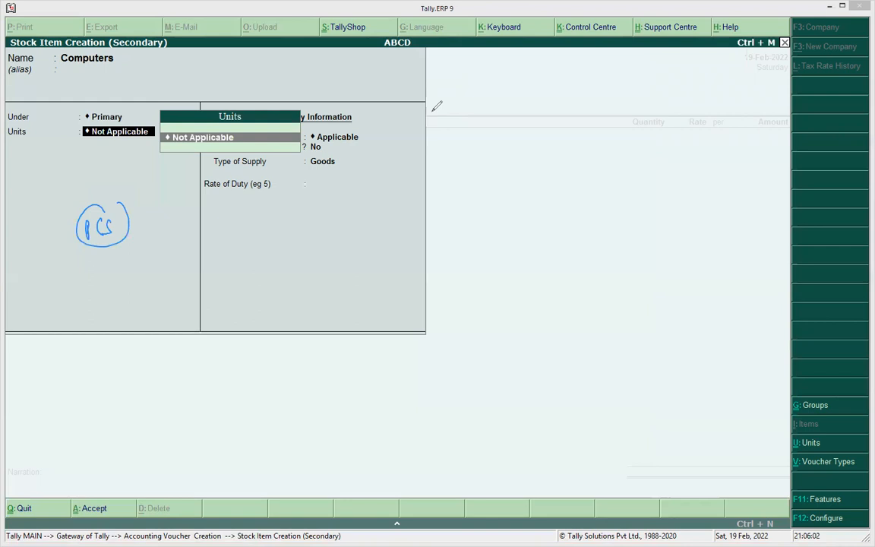
key("Escape")
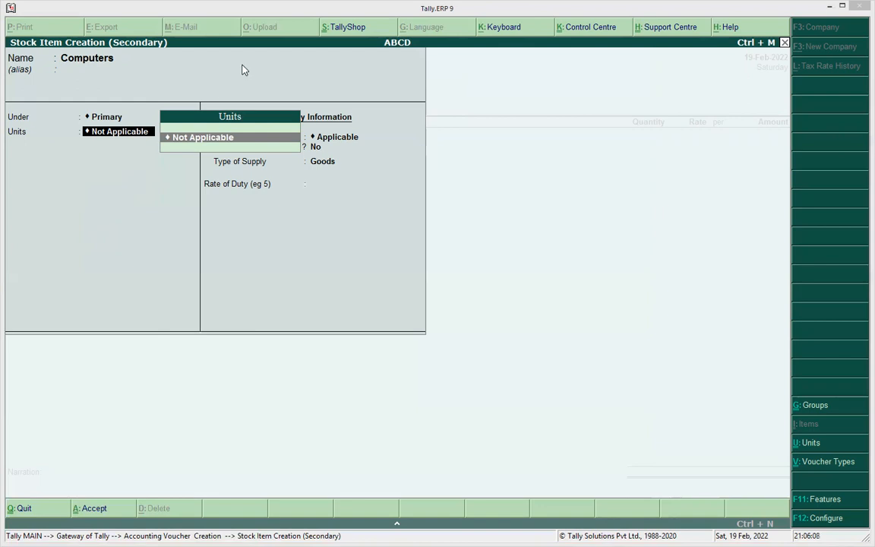
left_click_drag(53, 235, 62, 235)
left_click_drag(53, 229, 71, 231)
left_click_drag(73, 215, 74, 235)
left_click_drag(70, 225, 94, 222)
left_click_drag(89, 215, 89, 228)
mouse_move(101, 211)
left_mouse_down()
mouse_move(104, 228)
mouse_move(118, 220)
mouse_move(93, 193)
left_mouse_up()
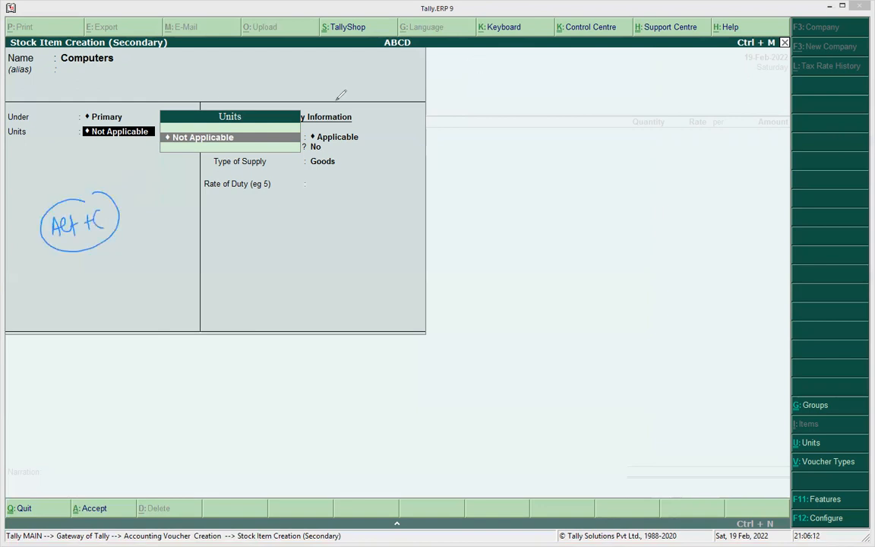
key("Escape")
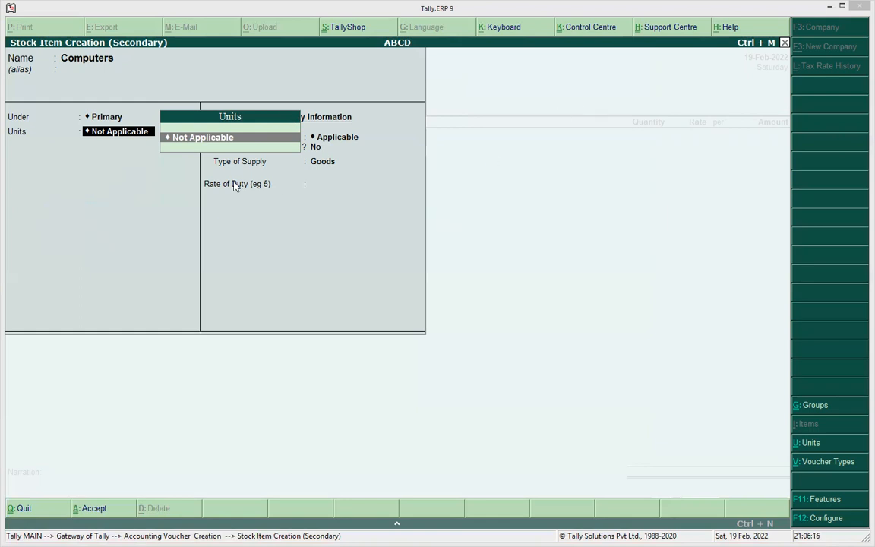
Step: Start a new simple unit for the stock item with symbol pcs, formal name Pieces and unit quantity code PCS-PIECES
key("alt+c")
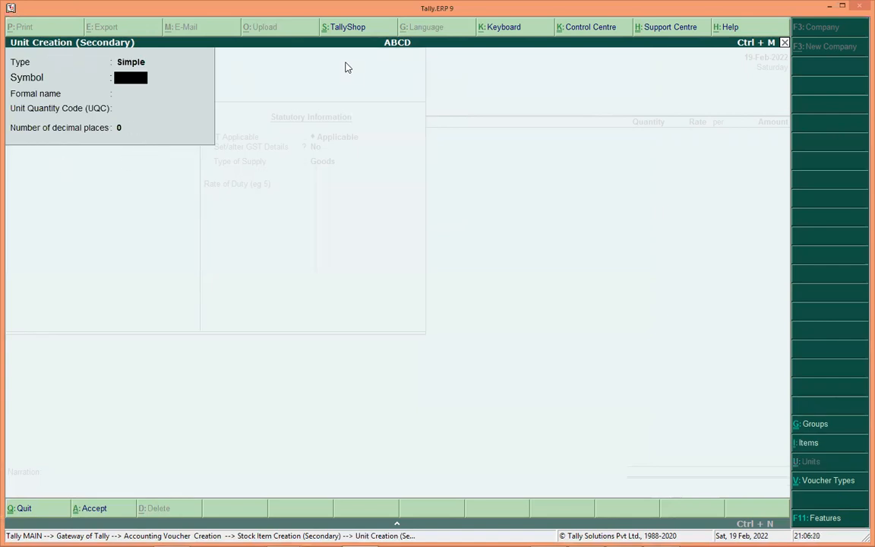
type("pcs")
key("Return")
type("Pienc")
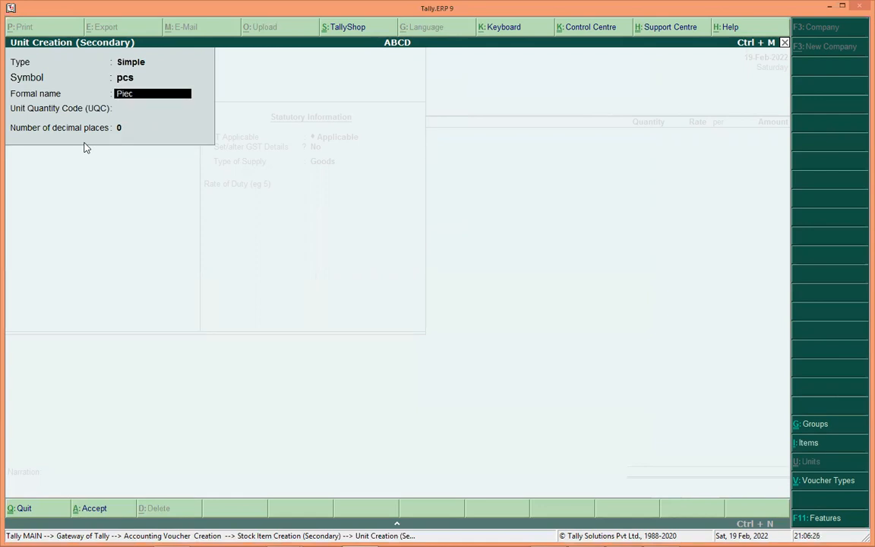
key("Return")
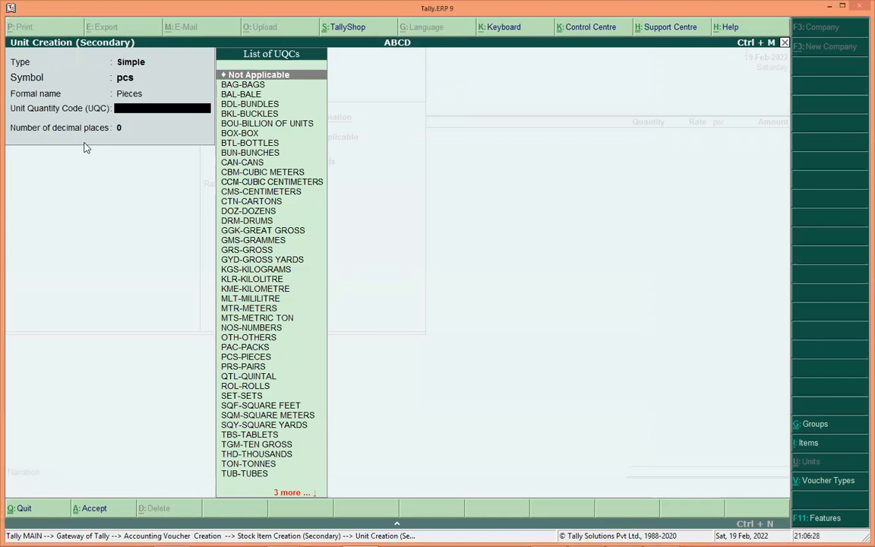
type("pcs")
key("Return")
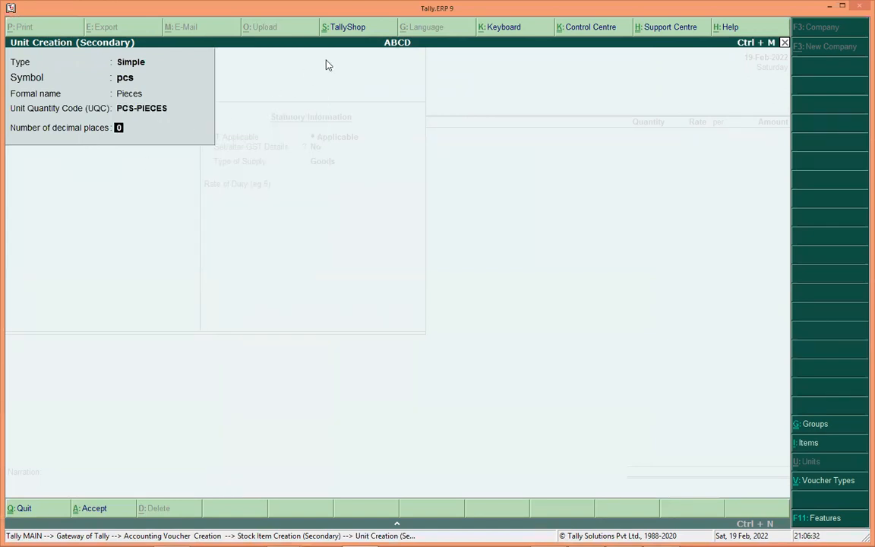
left_click(113, 206)
mouse_move(105, 193)
left_mouse_down()
mouse_move(109, 216)
mouse_move(132, 196)
mouse_move(158, 205)
left_mouse_up()
mouse_move(212, 199)
left_mouse_down()
mouse_move(225, 215)
mouse_move(253, 199)
mouse_move(209, 221)
left_mouse_up()
left_click(232, 212)
mouse_move(106, 275)
left_mouse_down()
mouse_move(115, 290)
mouse_move(139, 288)
left_mouse_up()
left_click(129, 284)
left_click_drag(146, 278, 145, 279)
mouse_move(104, 258)
left_mouse_down()
mouse_move(141, 249)
mouse_move(117, 252)
left_mouse_up()
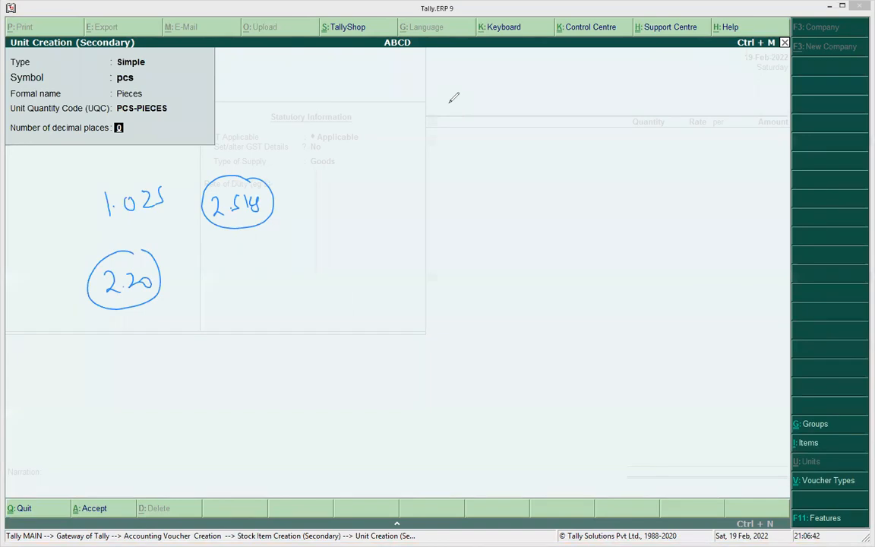
key("Escape")
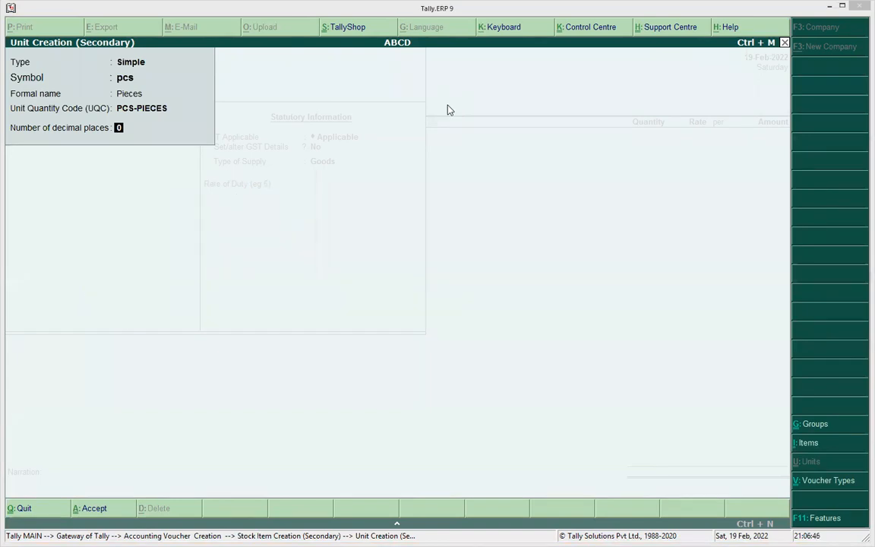
Step: Keep 0 decimal places for the pcs unit and save it as the unit of the Computers item
left_click(140, 132)
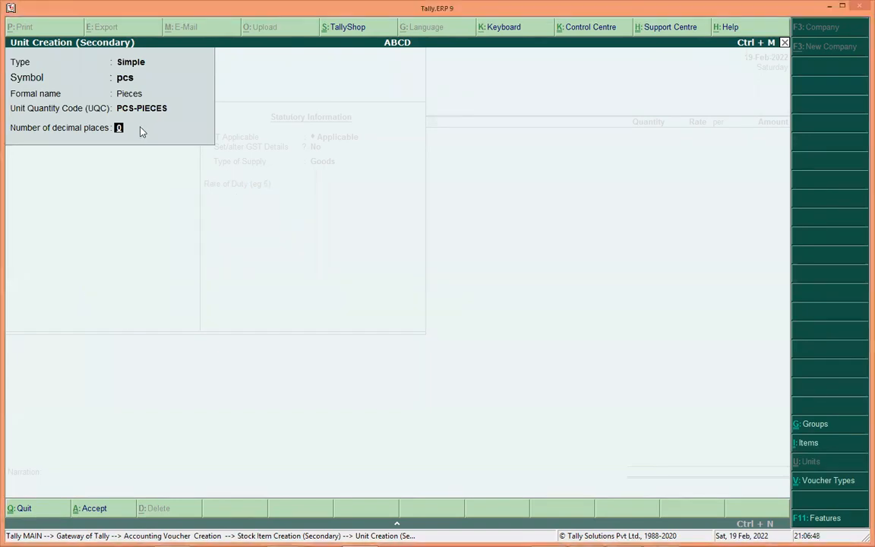
key("Return")
left_click(145, 191)
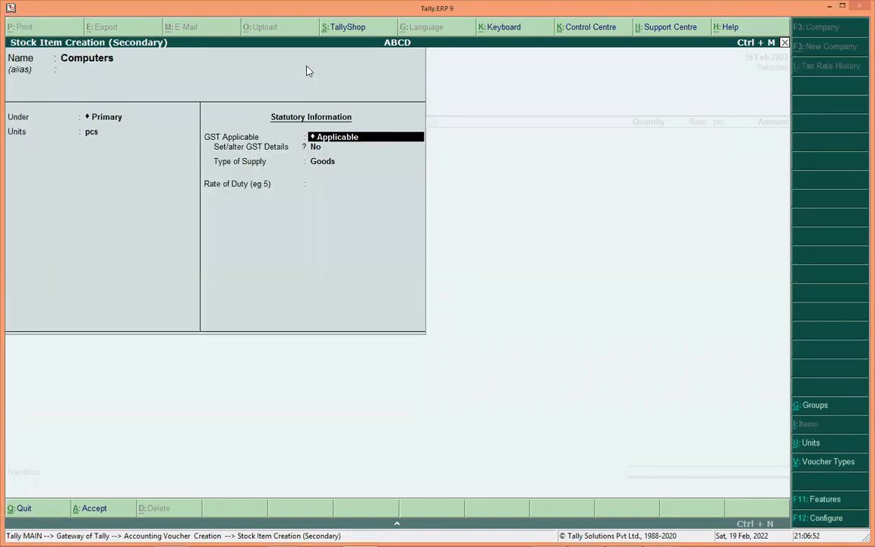
key("ctrl+shift+3")
left_click_drag(8, 228, 32, 243)
mouse_move(22, 243)
left_mouse_down()
mouse_move(99, 230)
mouse_move(76, 210)
mouse_move(18, 228)
mouse_move(93, 220)
left_mouse_up()
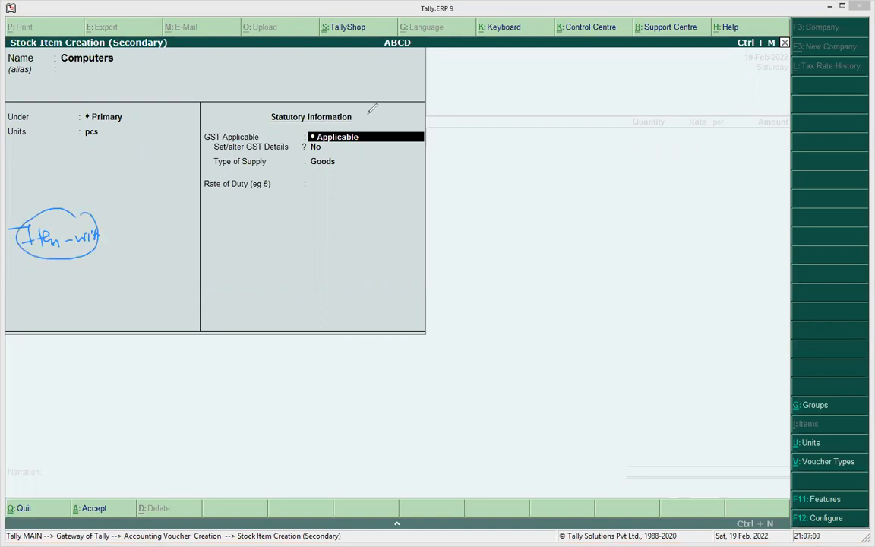
key("Escape")
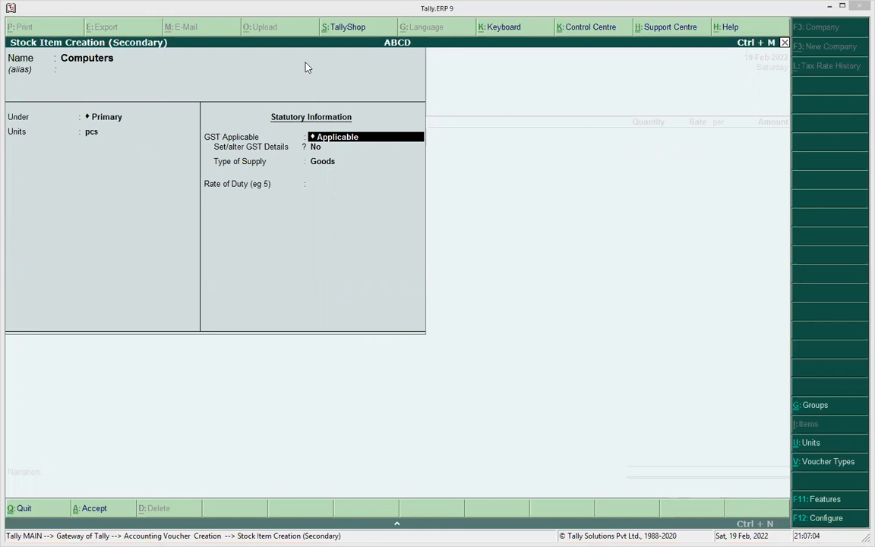
key("ctrl+shift+d")
left_click_drag(353, 122, 375, 100)
left_click_drag(310, 142, 341, 153)
mouse_move(346, 146)
left_mouse_down()
mouse_move(339, 158)
mouse_move(353, 157)
left_mouse_up()
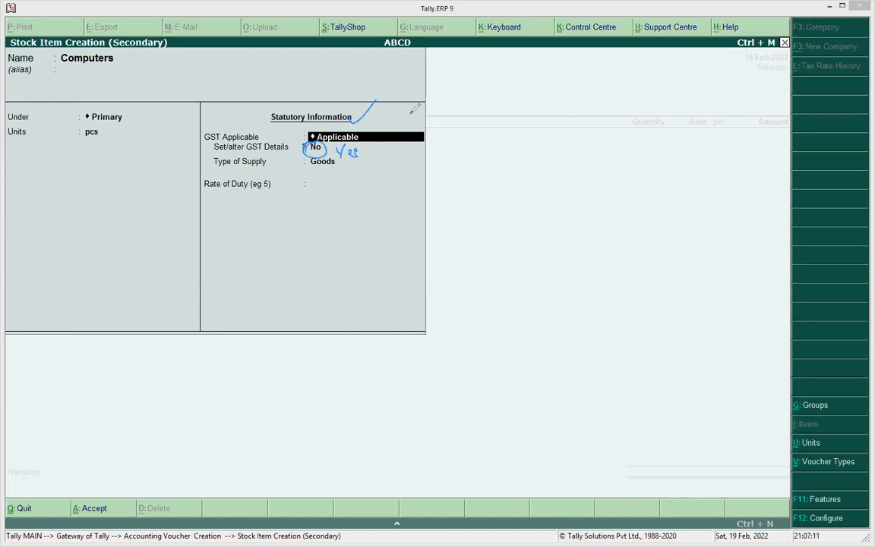
Step: Choose Yes for setting or altering GST details of the Computers stock item to open its GST details
key("Escape")
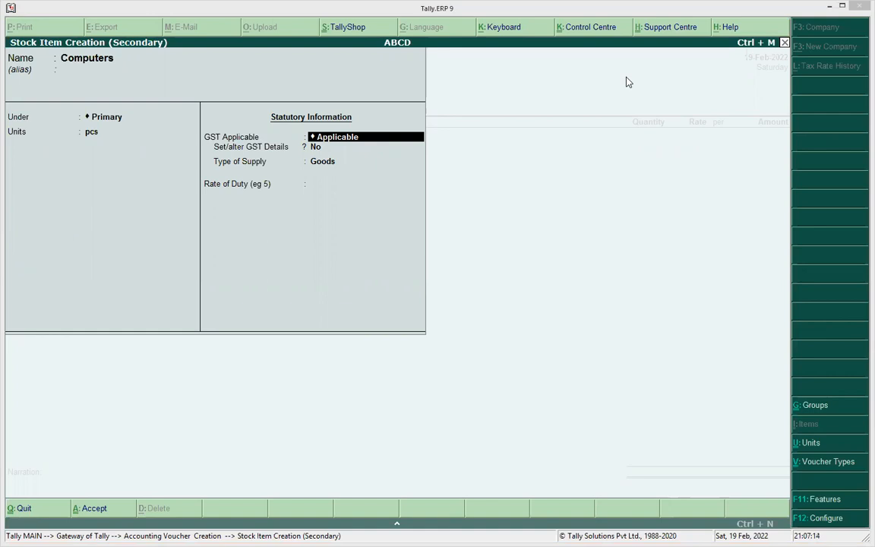
left_click(324, 147)
key("y")
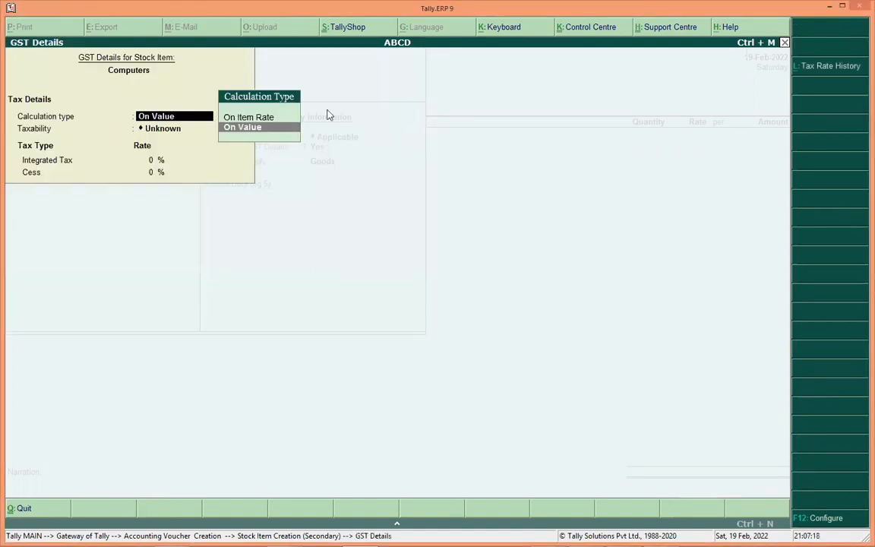
key("ctrl+shift+3")
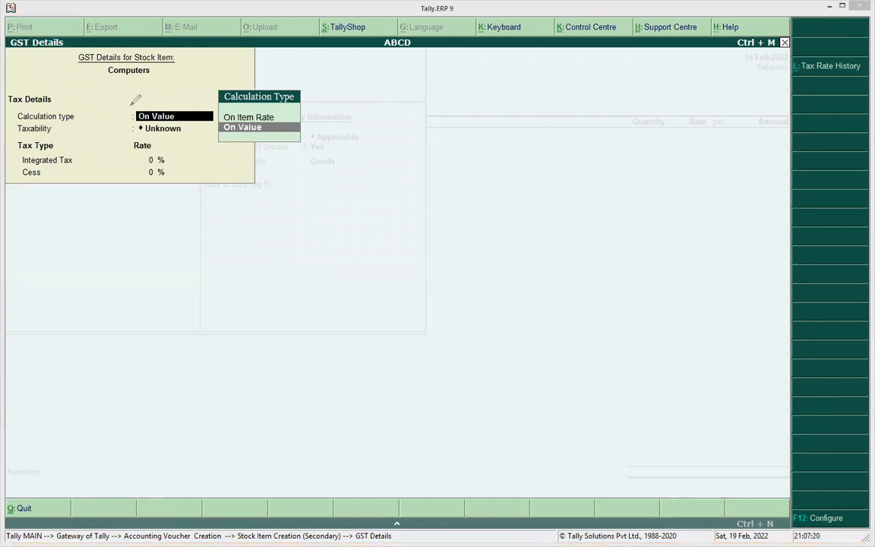
mouse_move(21, 86)
left_mouse_down()
mouse_move(220, 83)
mouse_move(300, 148)
mouse_move(42, 117)
mouse_move(40, 89)
left_mouse_up()
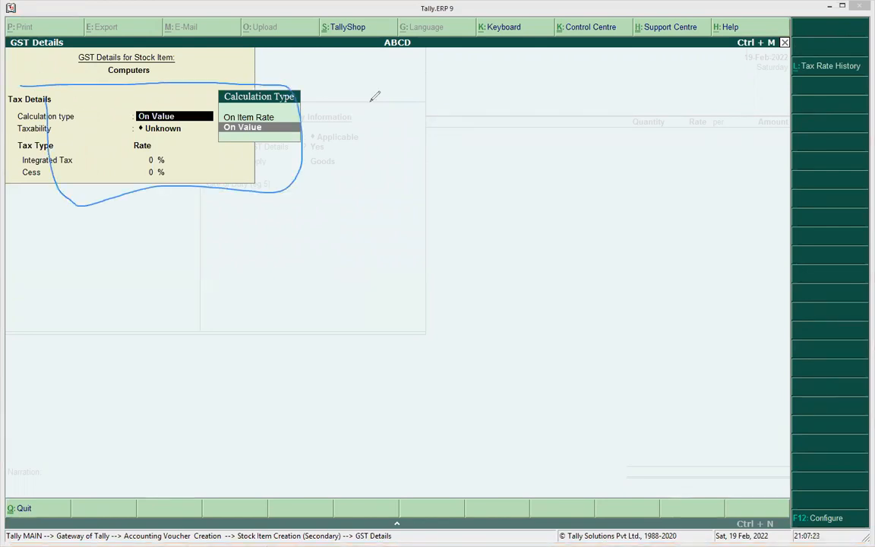
key("Escape")
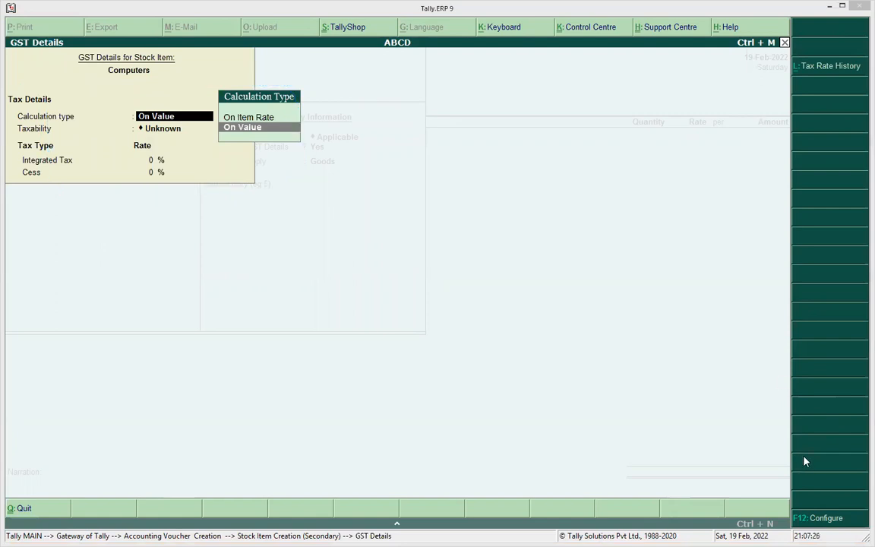
Step: Configure the GST details to include HSN/SAC details, type of goods, reverse charge, ineligible input credit, valuation type and all GST tax types
left_click(804, 517)
left_click(805, 518)
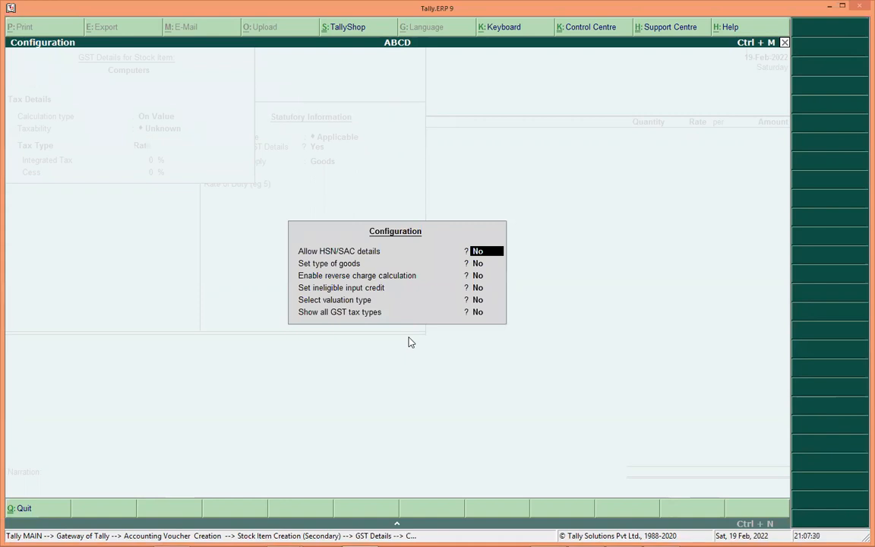
key("y")
key("y")
key("y")
key("y")
key("y")
key("y")
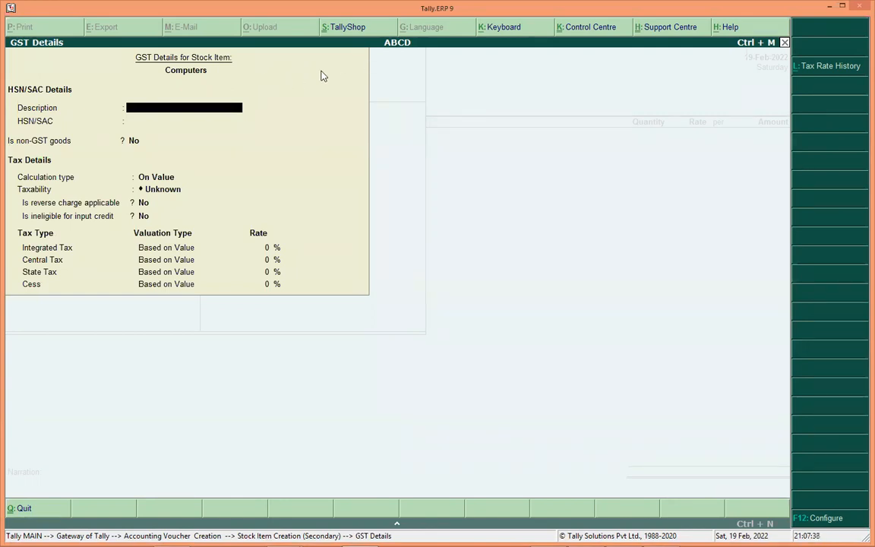
Step: Enter Computers as the HSN/SAC description and 8471 as the code, keeping non-GST goods set to No
type("Co")
key("Return")
type("8471")
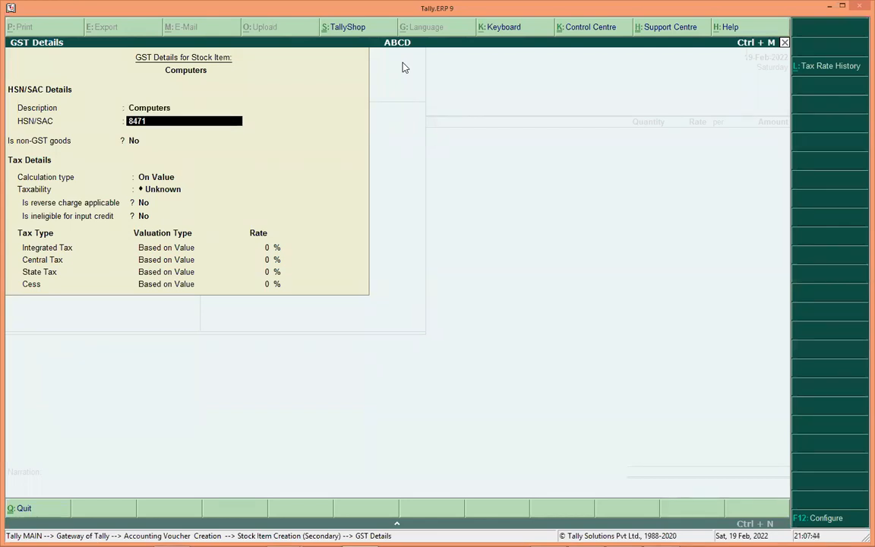
key("Return")
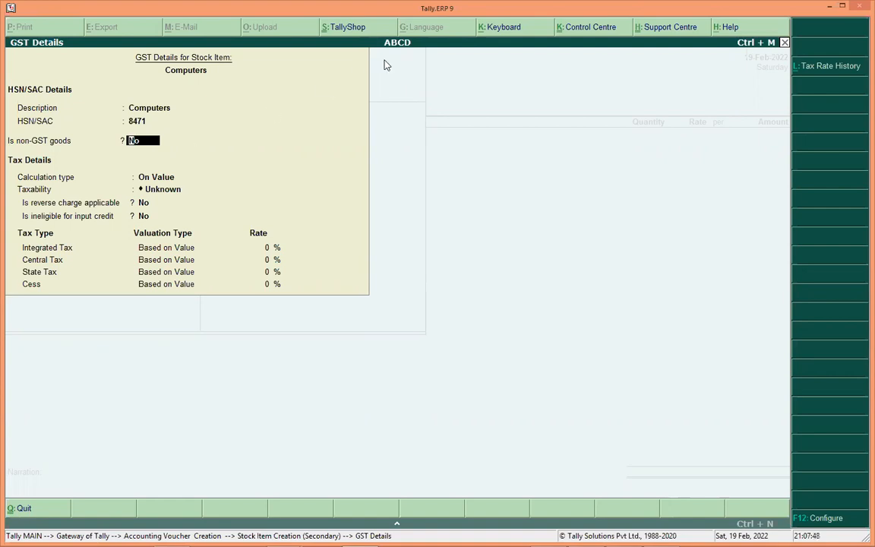
left_click_drag(122, 129, 119, 132)
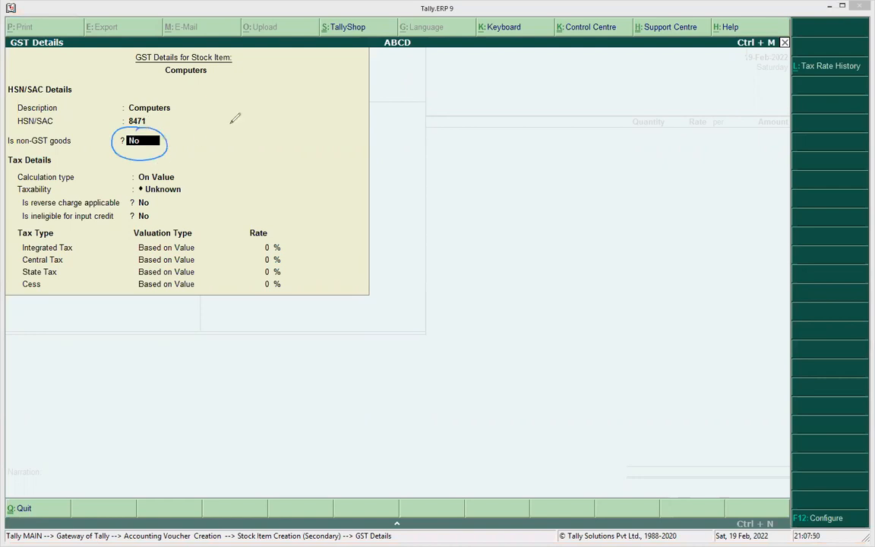
key("Escape")
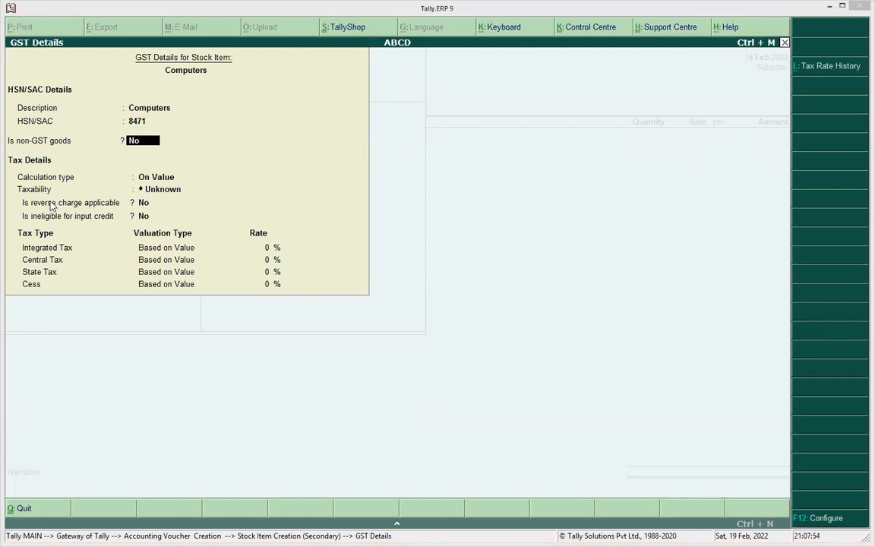
key("Return")
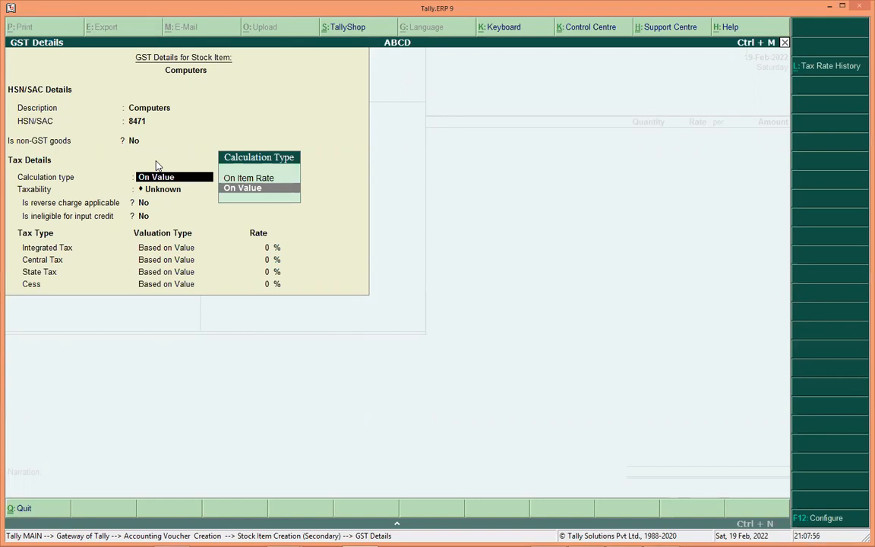
Step: Keep the calculation type On Value, set taxability to Taxable, and leave reverse charge and ineligible input credit at No
key("Return")
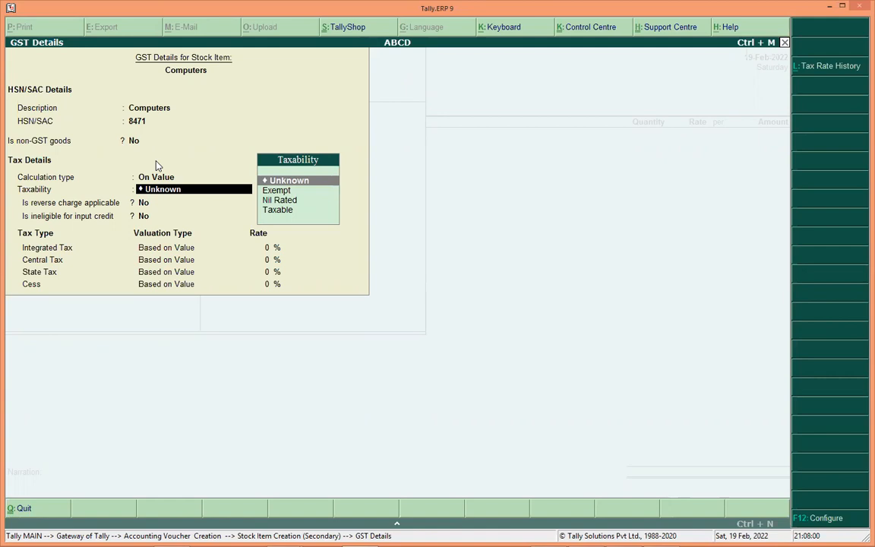
key("Down")
key("Down")
key("Down")
key("Return")
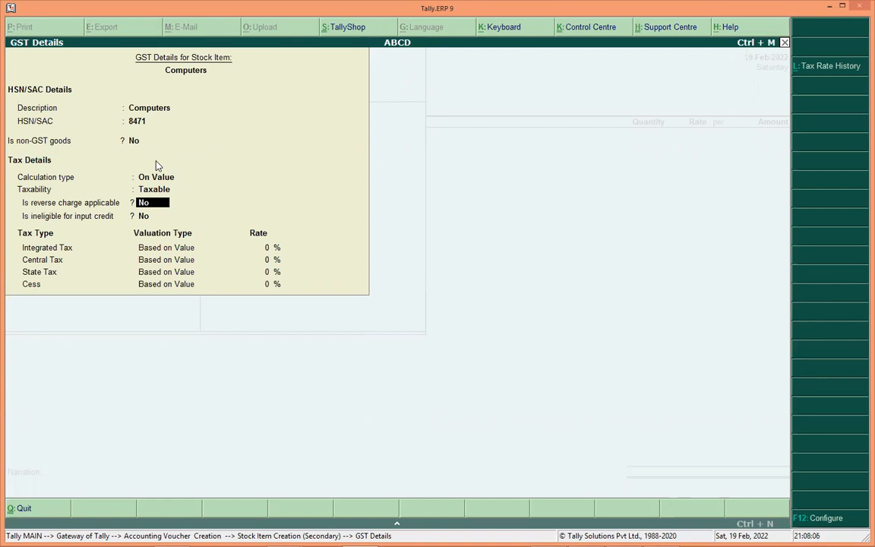
key("Return")
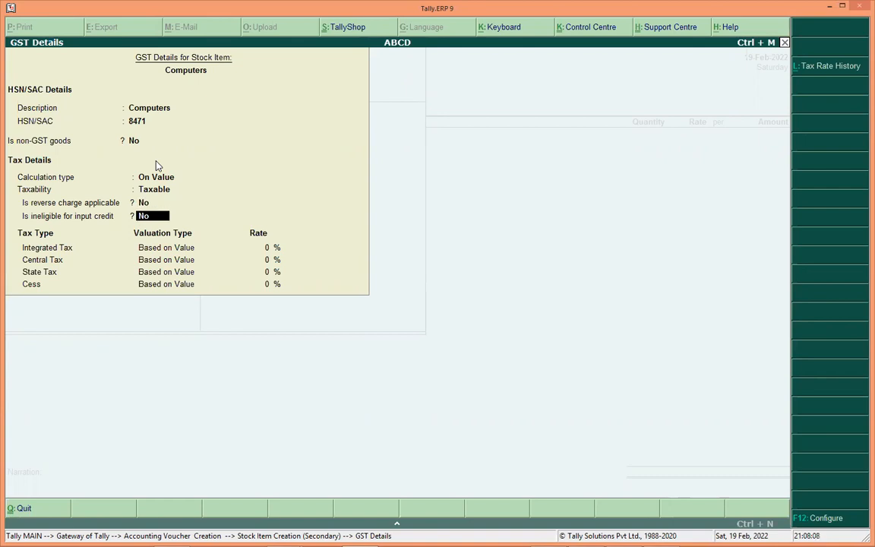
key("Return")
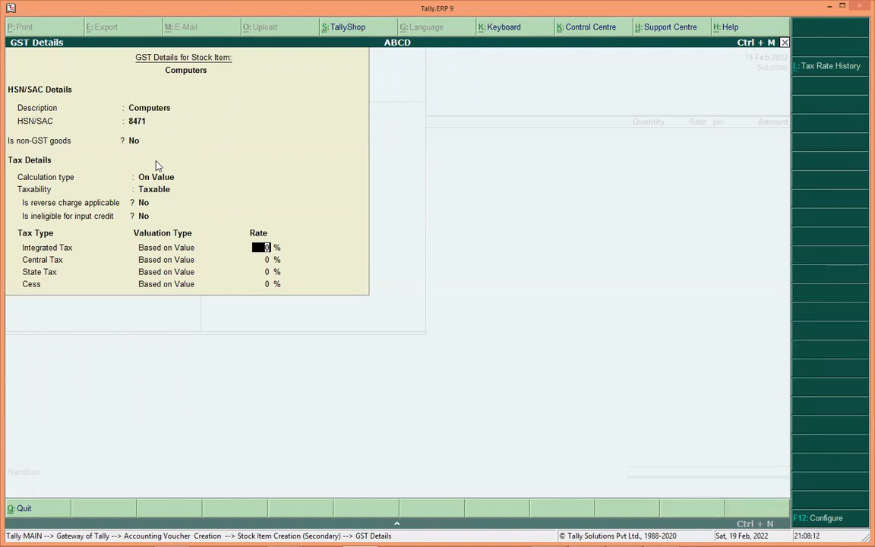
Step: Set the Integrated Tax rate to 18% and accept the remaining tax rates of the Computers item
type("18")
key("Return")
key("Return")
key("Return")
key("Return")
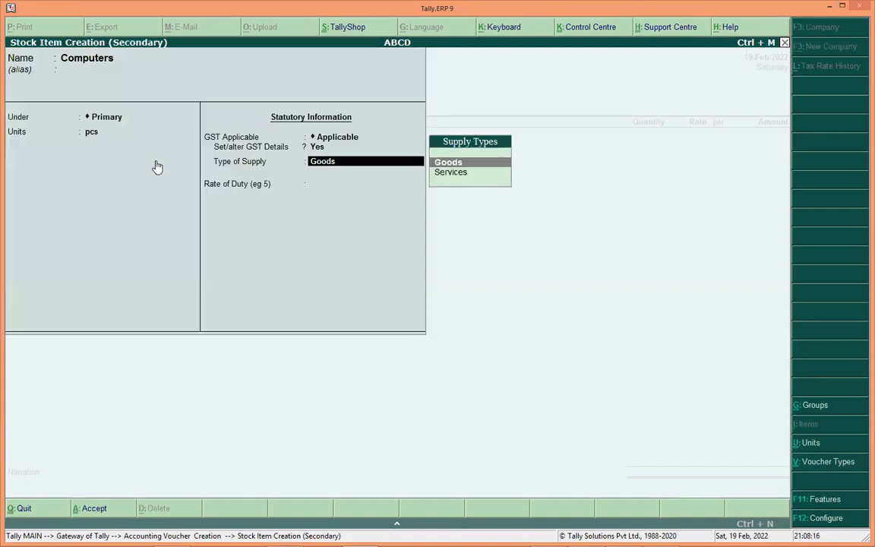
Step: Keep Goods as the type of supply, leave the rate of duty blank and save the Computers stock item
key("Return")
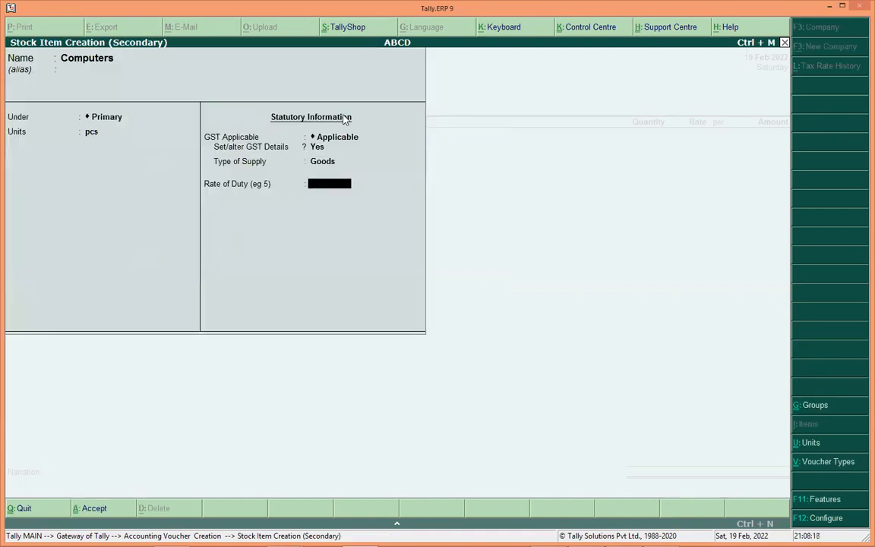
key("ctrl+2")
left_click_drag(326, 158, 322, 156)
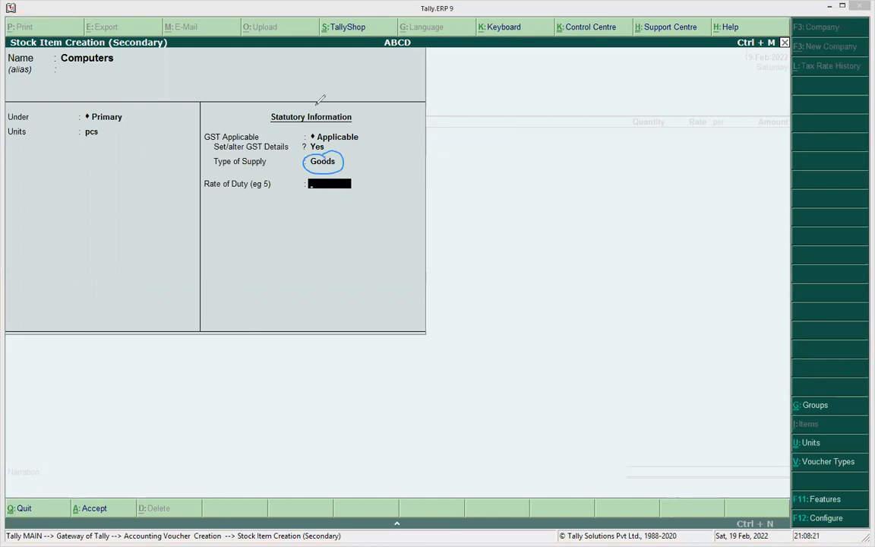
key("Escape")
left_click(247, 231)
key("Return")
key("Return")
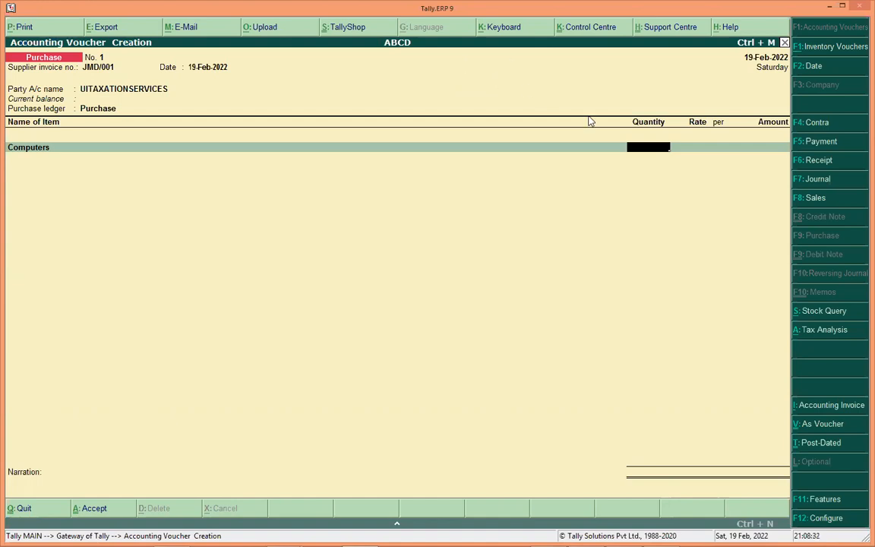
Step: Enter 10 pcs of Computers at a rate of 50,000 per pcs and accept the item line's amount
type("10")
key("Return")
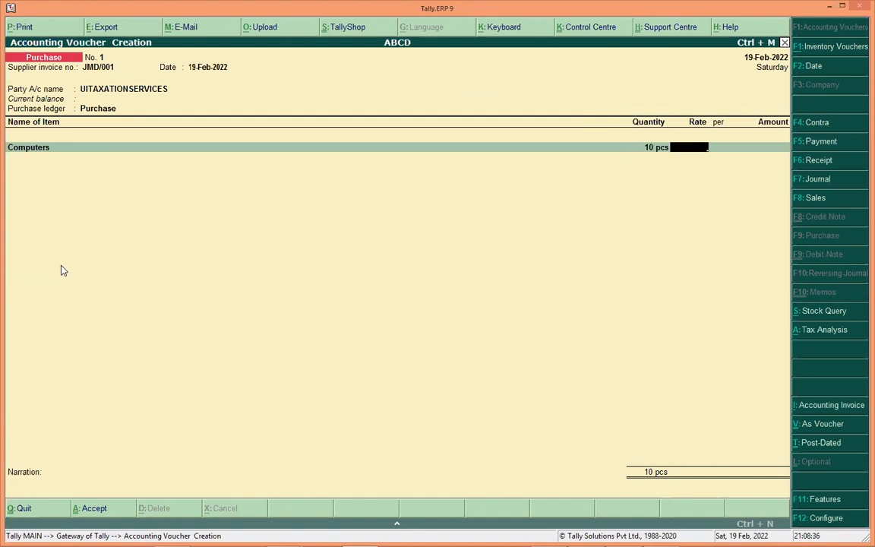
type("50,000")
key("Return")
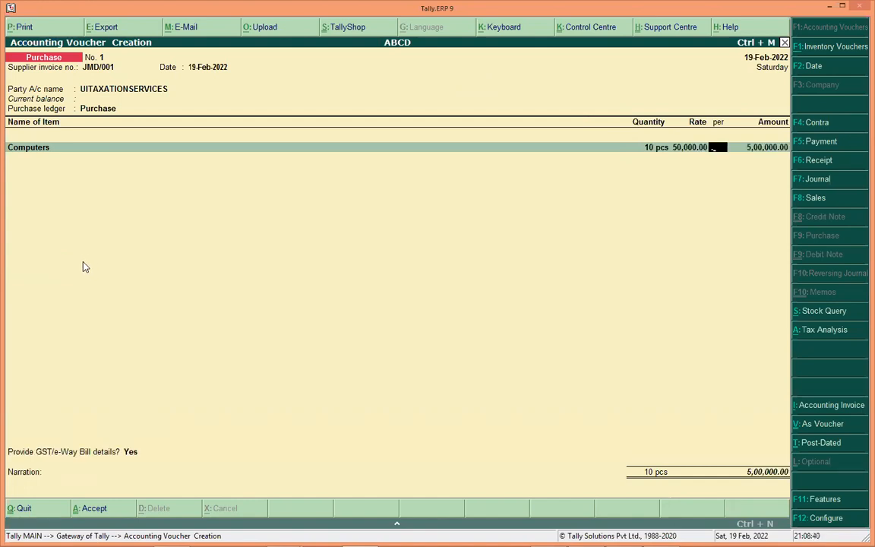
key("Return")
key("BackSpace")
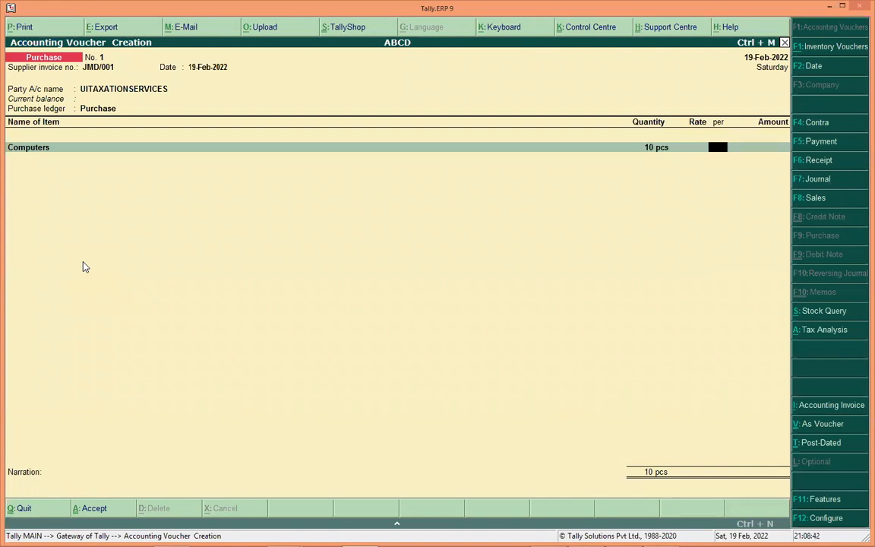
key("BackSpace")
type("500000.00")
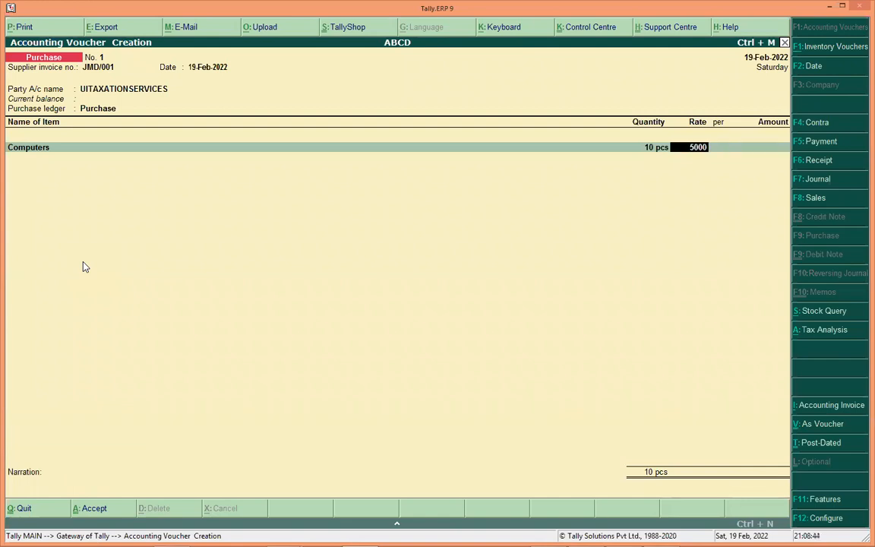
key("Return")
key("Return")
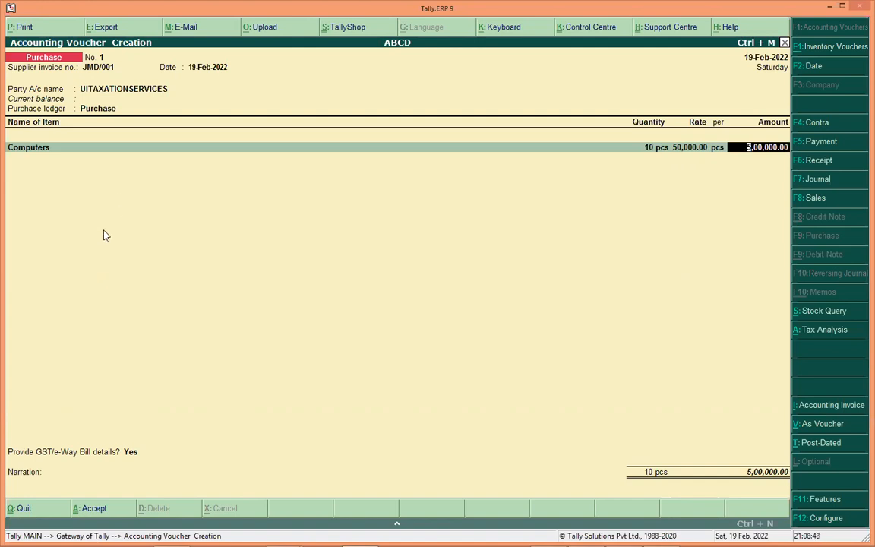
key("Return")
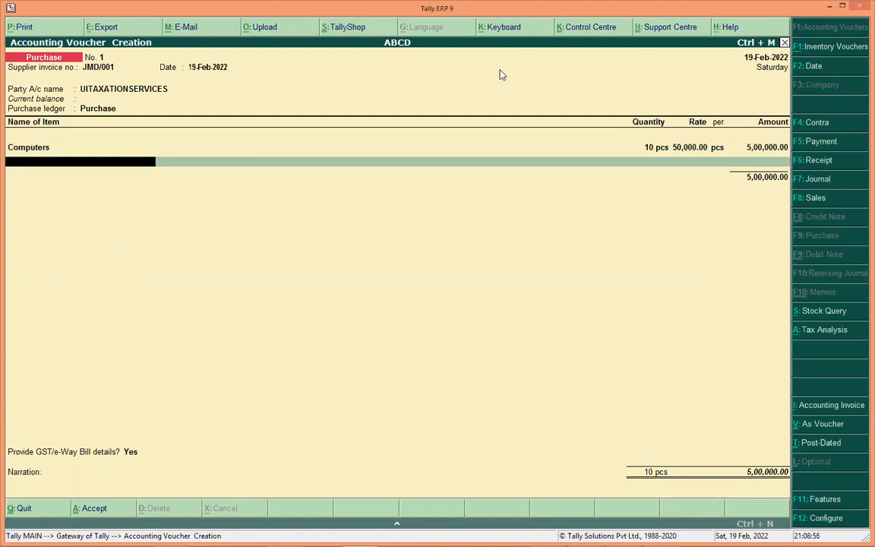
Step: End the purchase's item list and start a new ledger named Cgst from the line below it
key("Return")
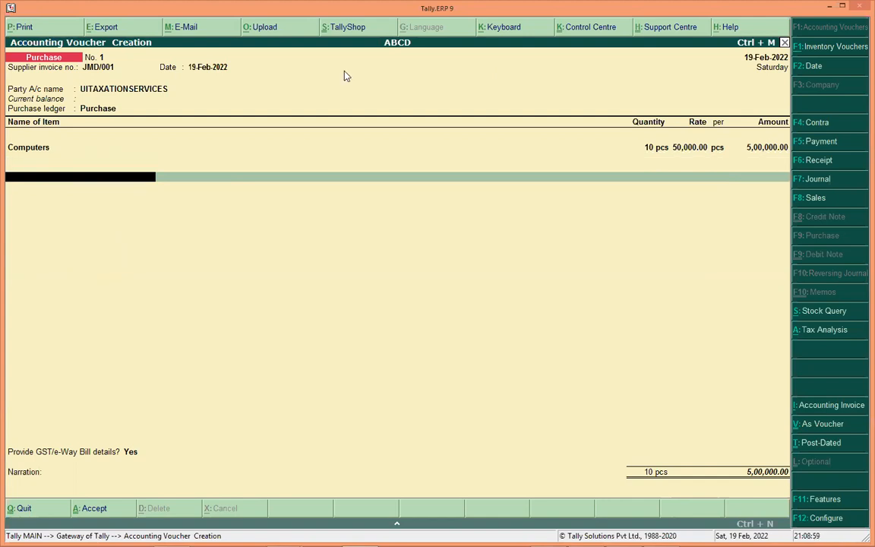
mouse_move(156, 225)
left_mouse_down()
mouse_move(211, 196)
mouse_move(202, 192)
mouse_move(216, 184)
left_mouse_up()
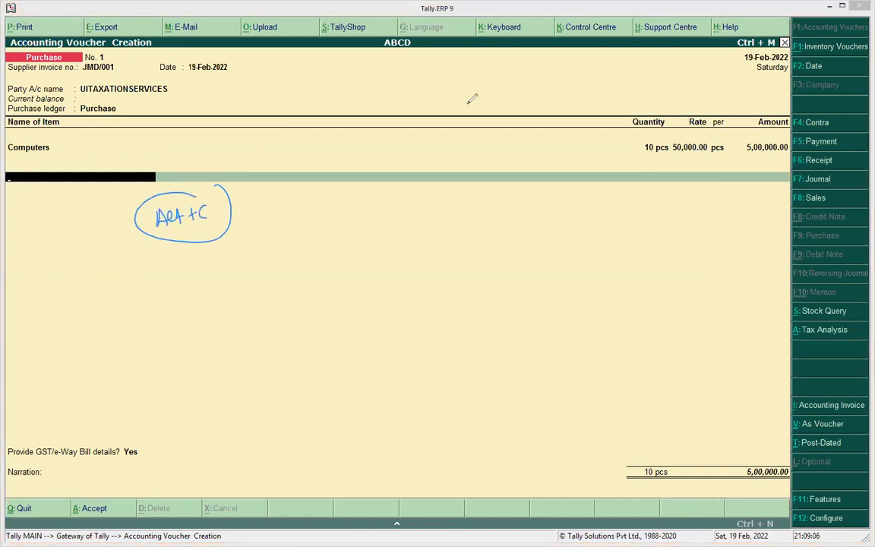
key("Escape")
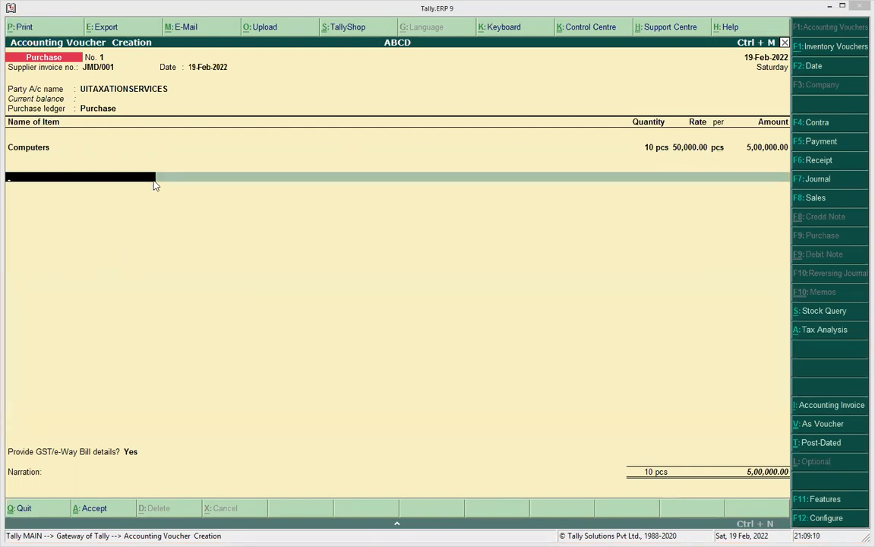
left_click(116, 175)
key("alt+c")
type("Cgst")
key("Return")
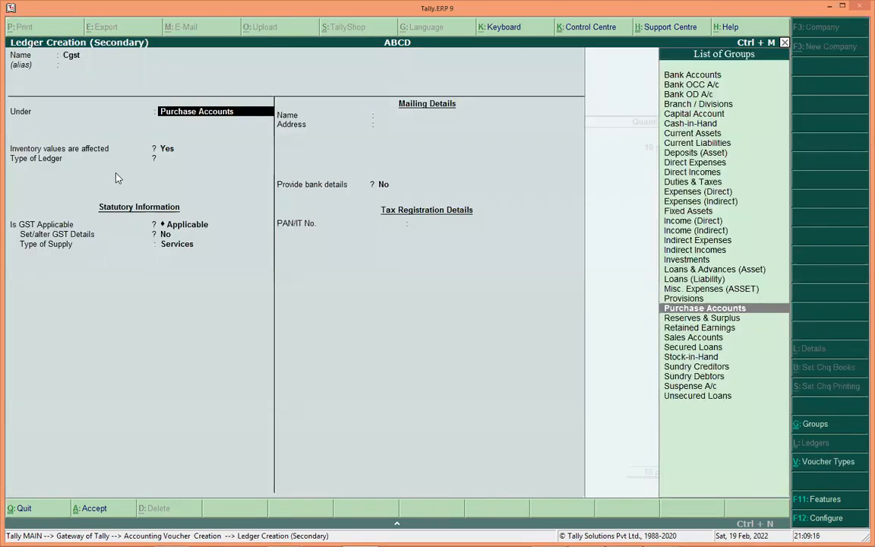
Step: Place the Cgst ledger under Duties & Taxes with duty type GST and tax type Central Tax, and save it
type("Duties")
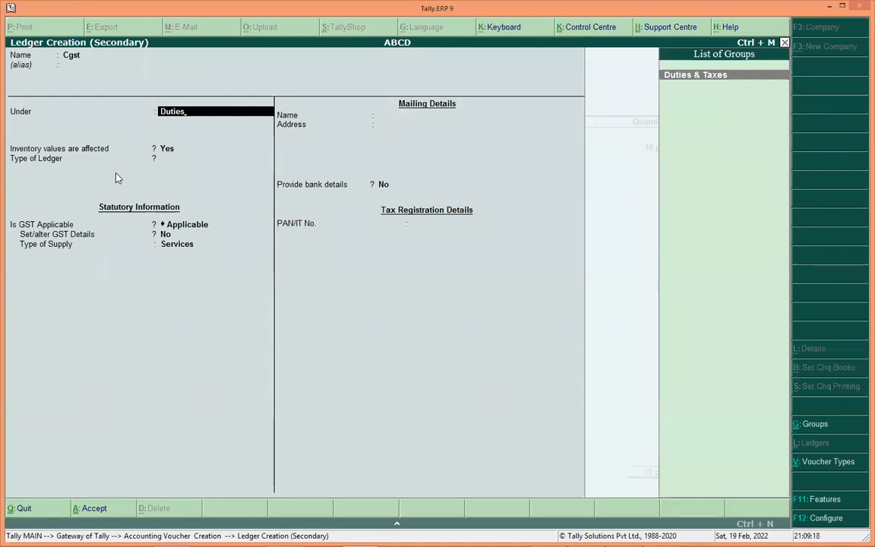
key("Return")
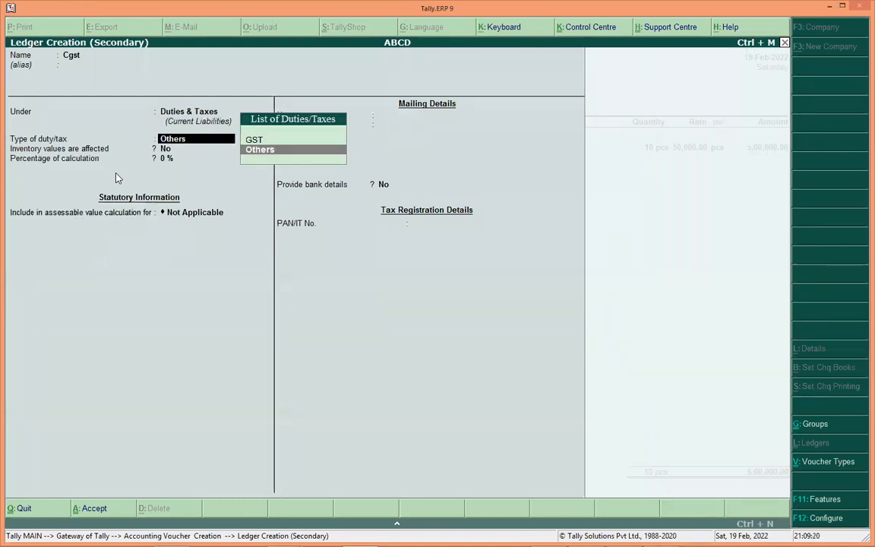
key("Up")
key("Return")
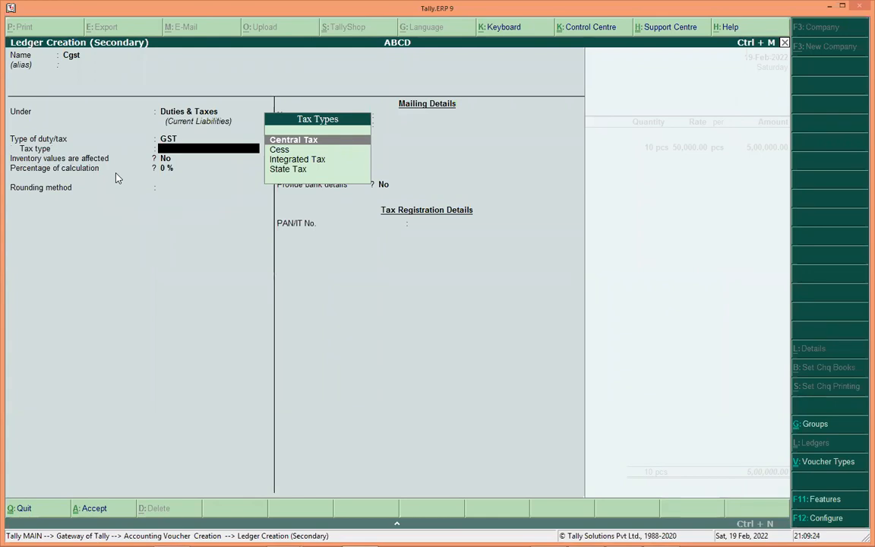
key("Return")
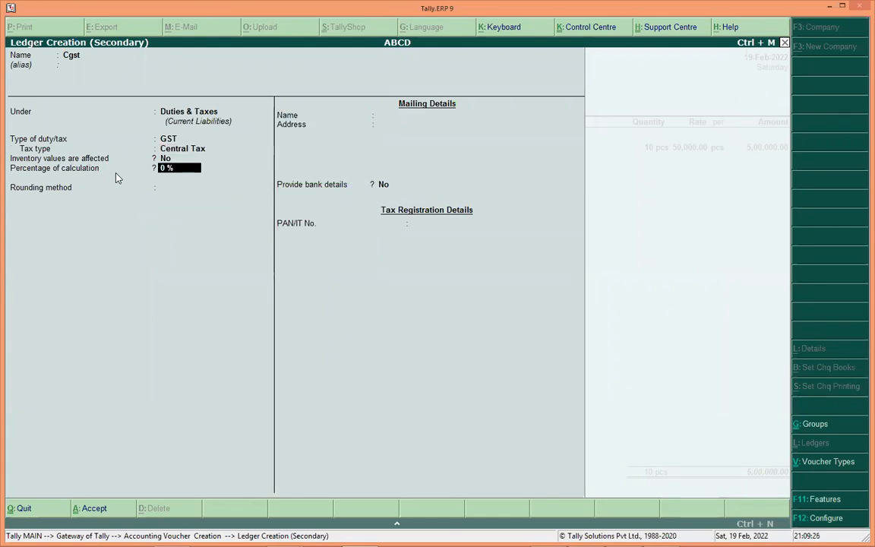
key("ctrl+a")
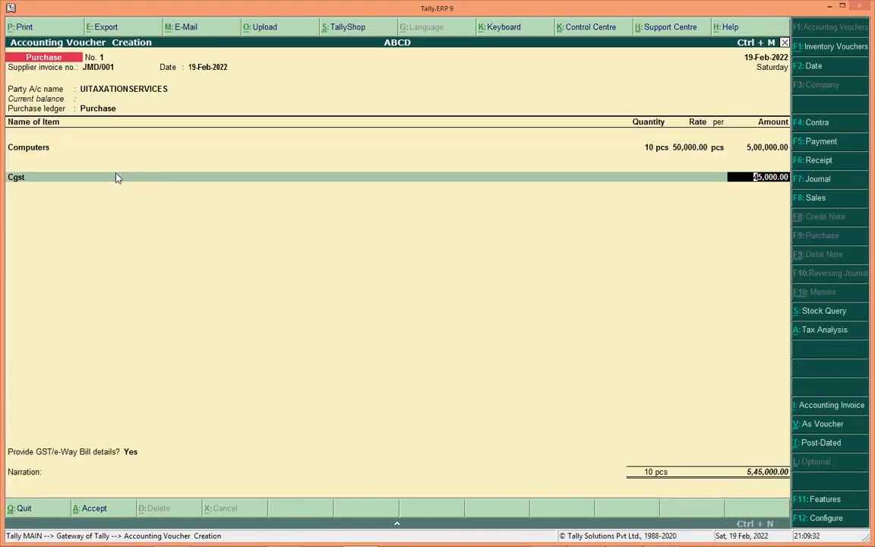
Step: Accept the Cgst line's amount and start a new ledger named Sgst from the next line, leaving its alias blank
key("Return")
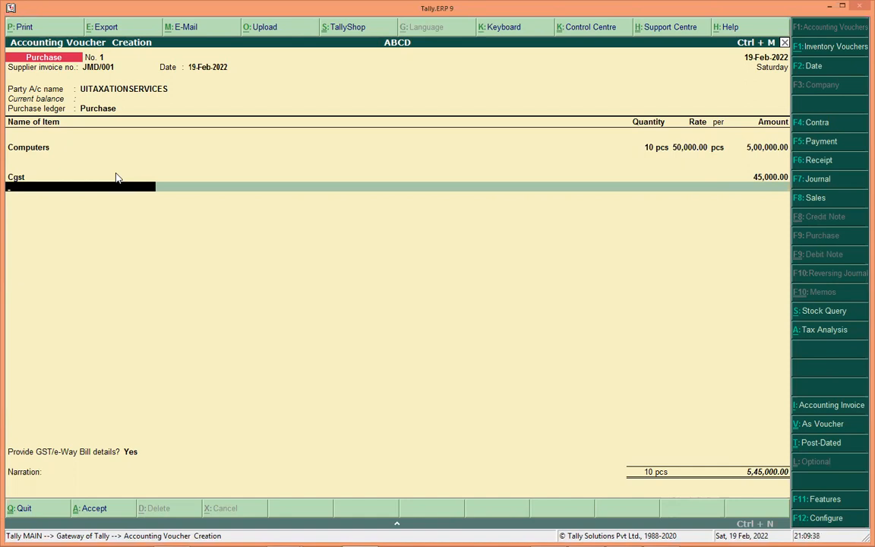
key("alt+c")
type("Sgst")
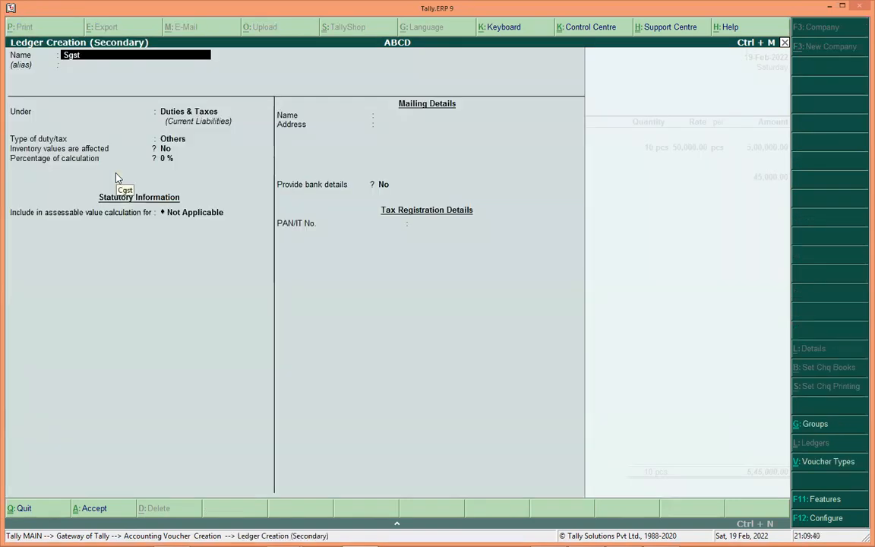
key("Return")
key("Return")
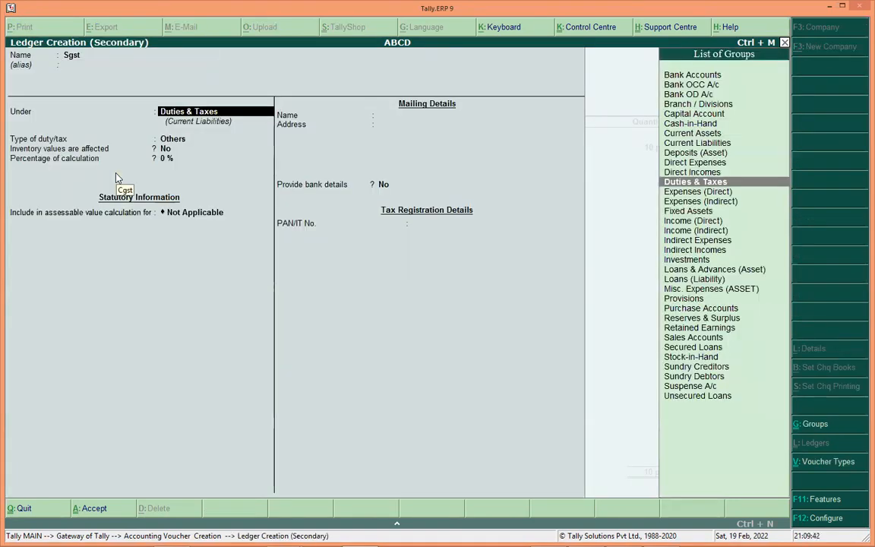
Step: Save the Sgst ledger under Duties & Taxes with duty type GST and tax type State Tax, and accept its amount in the purchase
key("Return")
key("Up")
key("Return")
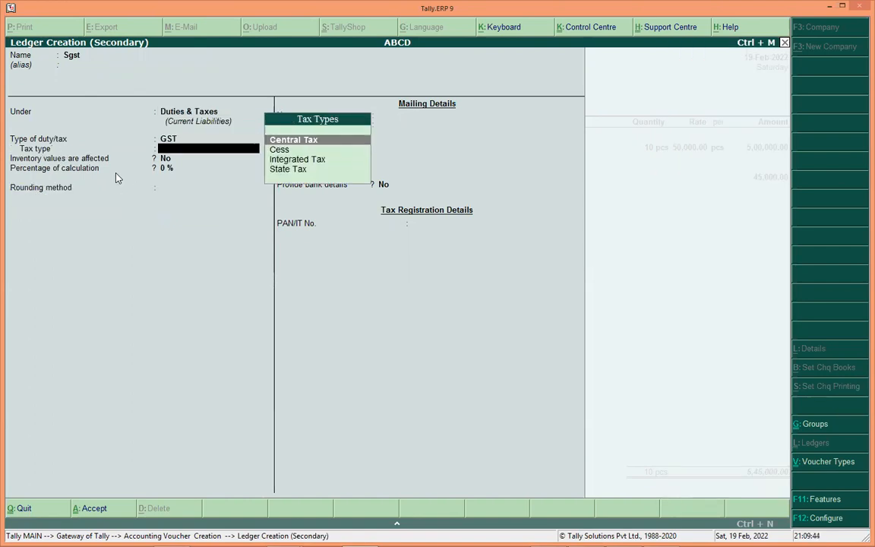
key("Down")
key("Down")
key("Down")
key("Return")
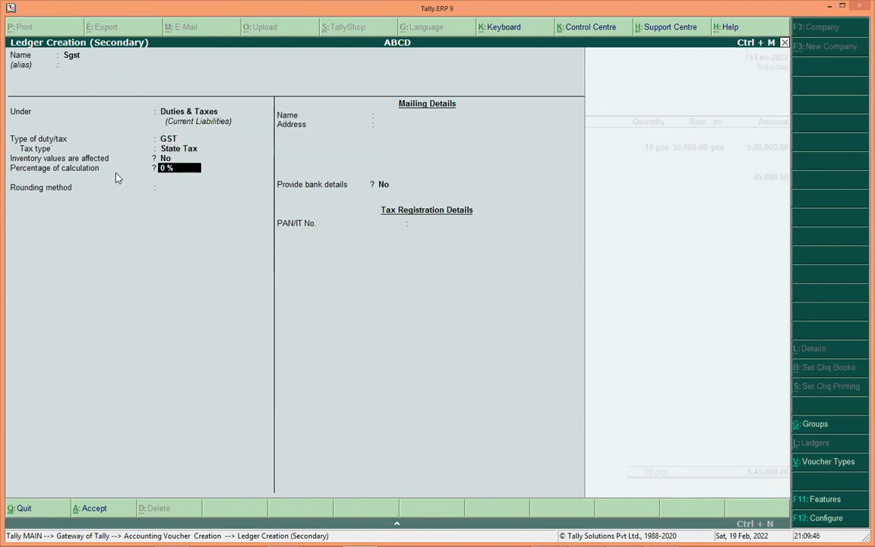
key("Return")
key("Return")
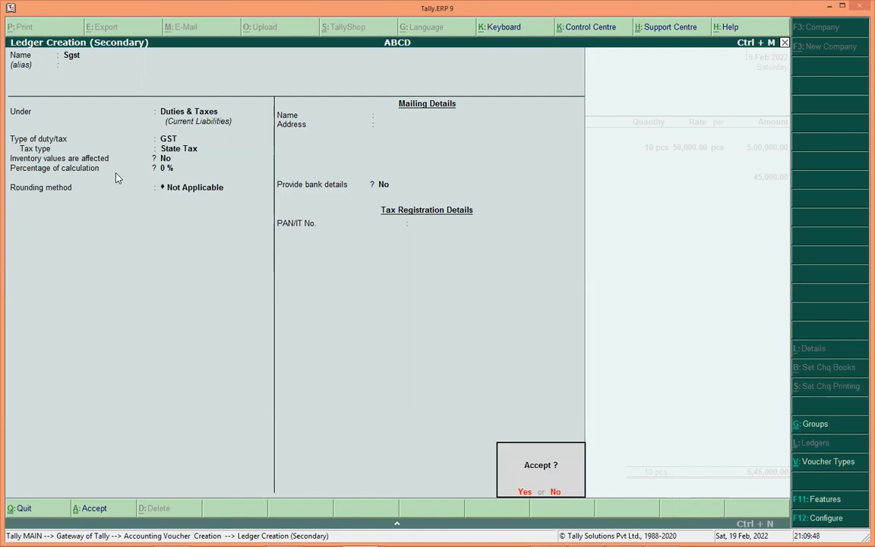
key("Return")
key("Return")
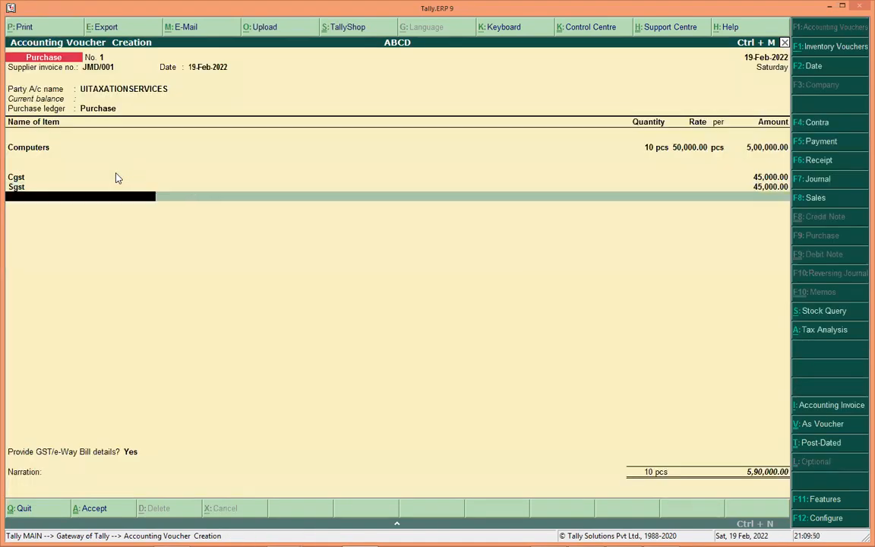
Step: Create an Igst ledger from the next line under Duties & Taxes with duty type GST and tax type Integrated Tax
key("alt+c")
type("Igst")
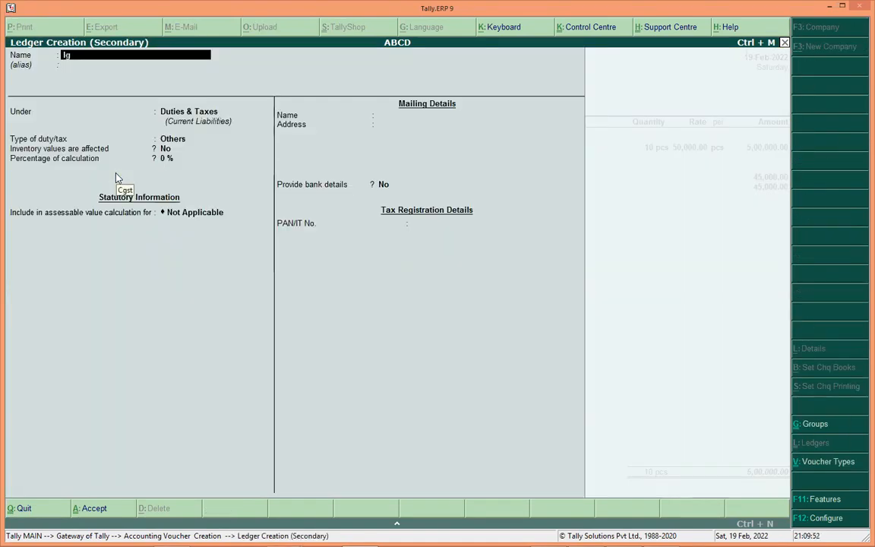
key("Return")
key("Return")
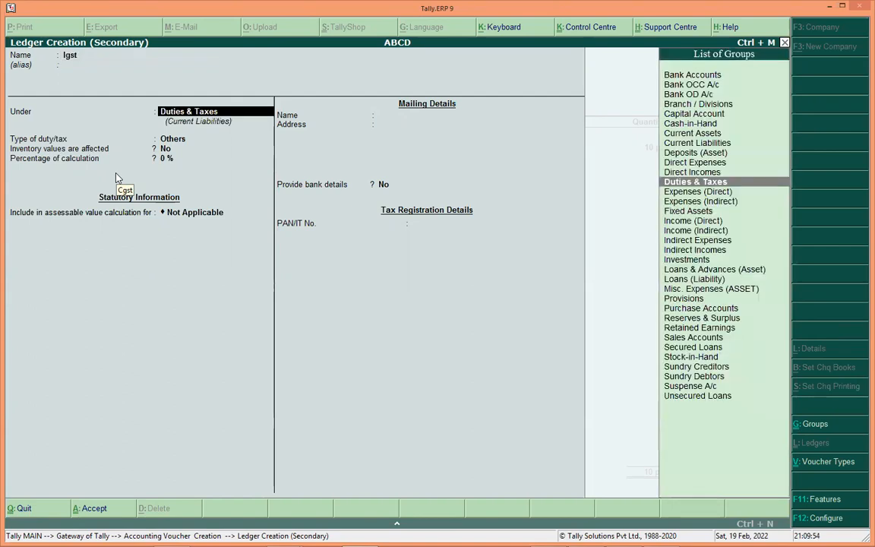
key("Return")
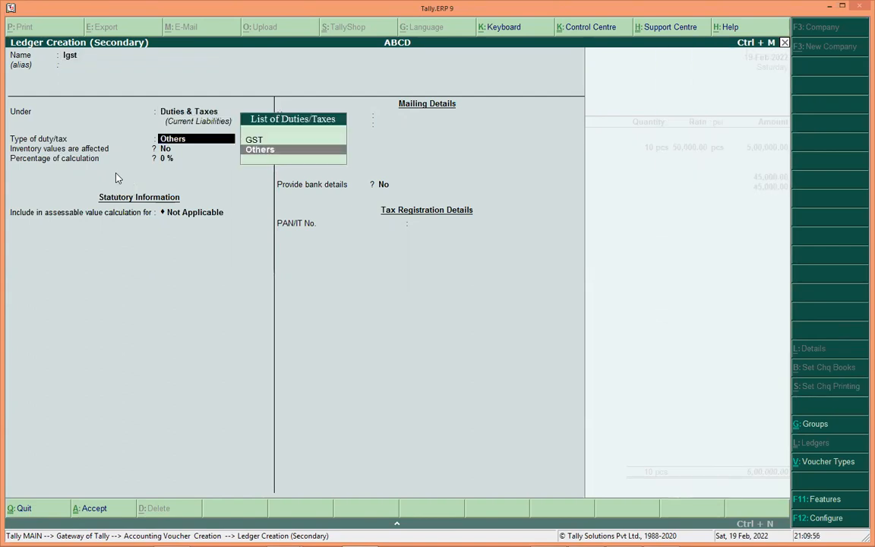
key("Up")
key("Return")
key("Down")
key("Down")
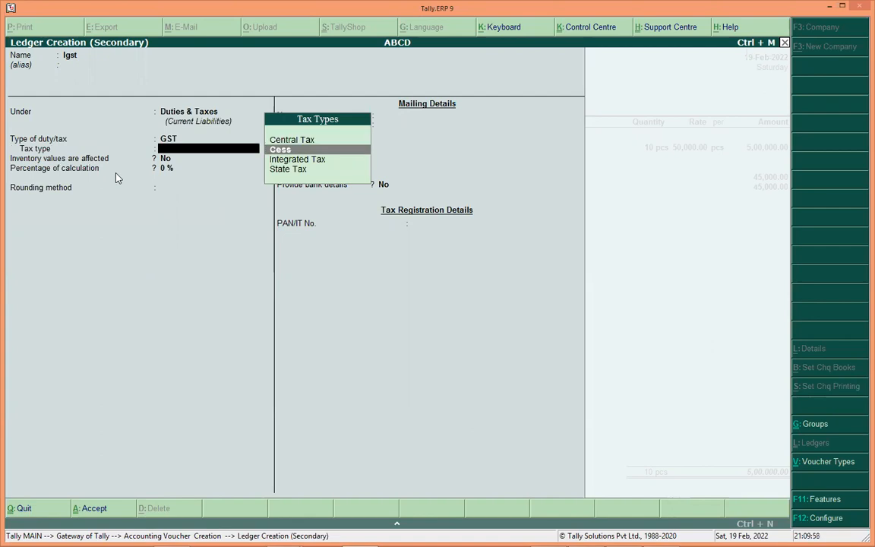
key("Return")
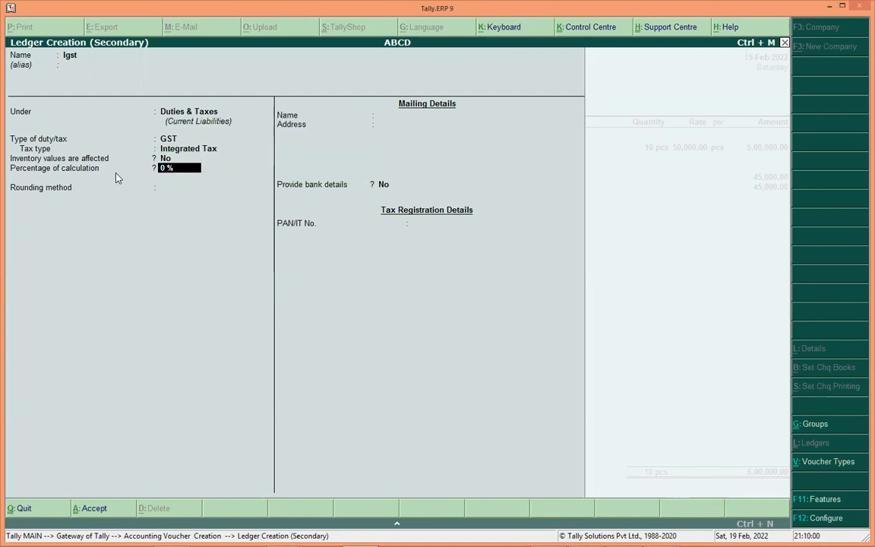
key("ctrl+a")
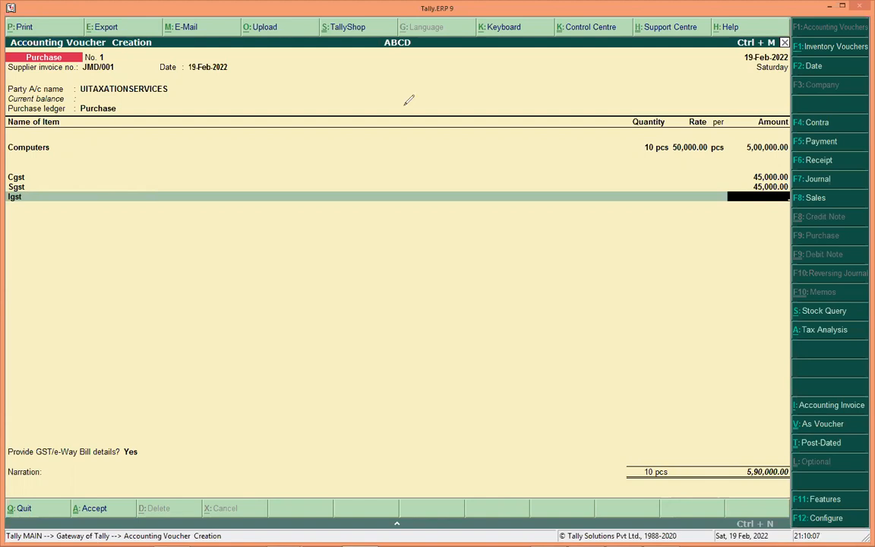
mouse_move(286, 150)
left_mouse_down()
mouse_move(309, 159)
mouse_move(342, 137)
mouse_move(409, 154)
left_mouse_up()
mouse_move(334, 126)
left_mouse_down()
mouse_move(278, 178)
mouse_move(342, 126)
left_mouse_up()
left_click_drag(308, 221, 304, 247)
mouse_move(321, 223)
left_mouse_down()
mouse_move(320, 233)
mouse_move(363, 215)
mouse_move(373, 241)
left_mouse_up()
mouse_move(435, 214)
left_mouse_down()
mouse_move(424, 235)
mouse_move(440, 234)
left_mouse_up()
mouse_move(467, 214)
left_mouse_down()
mouse_move(457, 235)
mouse_move(486, 211)
left_mouse_up()
left_click_drag(480, 213, 483, 237)
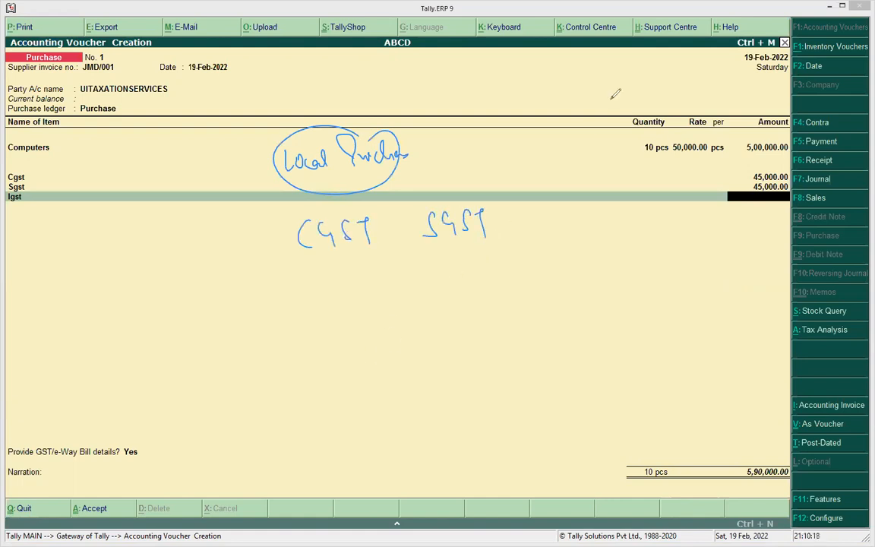
key("Escape")
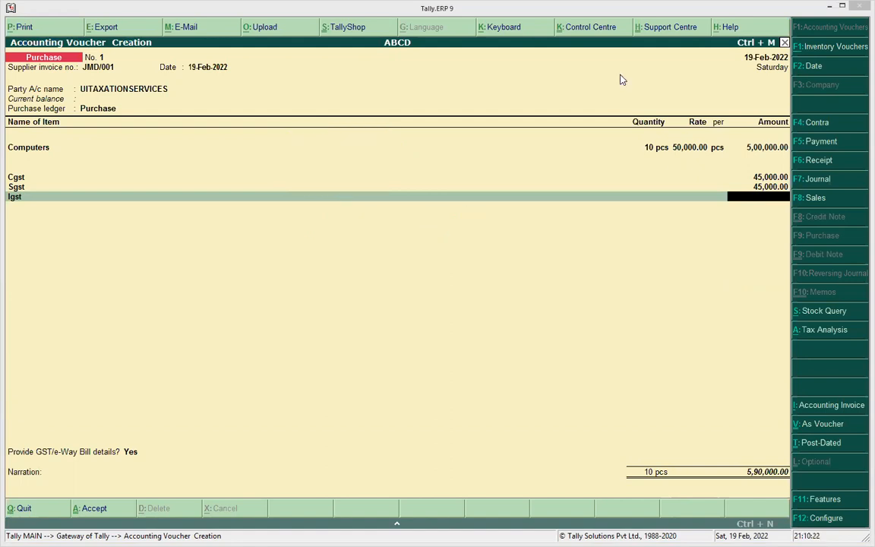
Step: Leave the Igst amount blank, end the ledger list and keep Yes for providing GST/e-Way Bill details
key("Return")
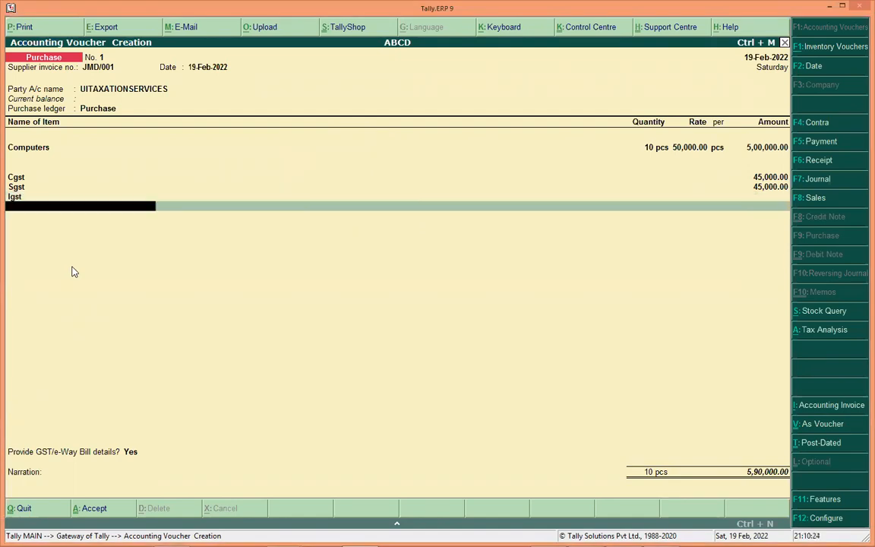
key("Return")
key("Return")
key("Escape")
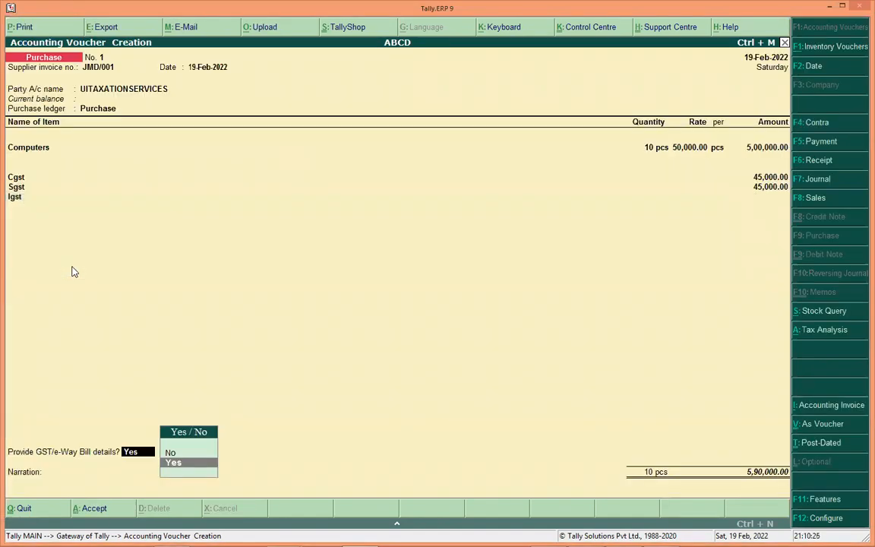
key("Return")
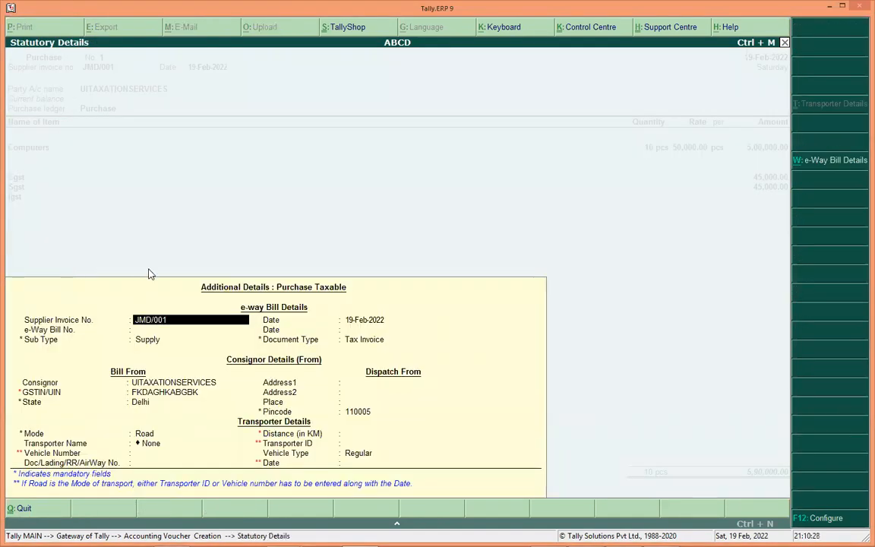
Step: Pass through the e-Way Bill details without changes, leave the narration blank and save the purchase voucher
key("Return")
key("Return")
key("Return")
key("Return")
key("Return")
key("Return")
key("Return")
key("Return")
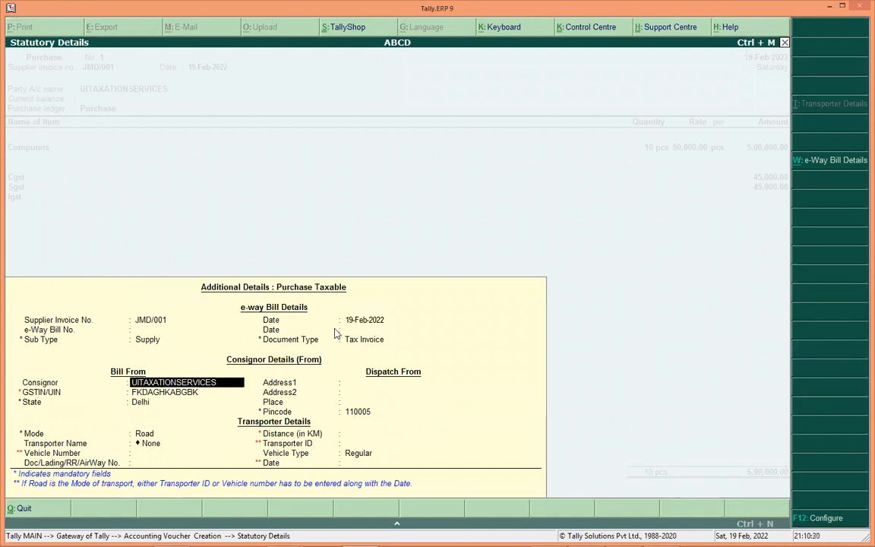
key("Return")
key("Return")
key("Return")
key("Return")
key("Return")
key("Return")
key("Return")
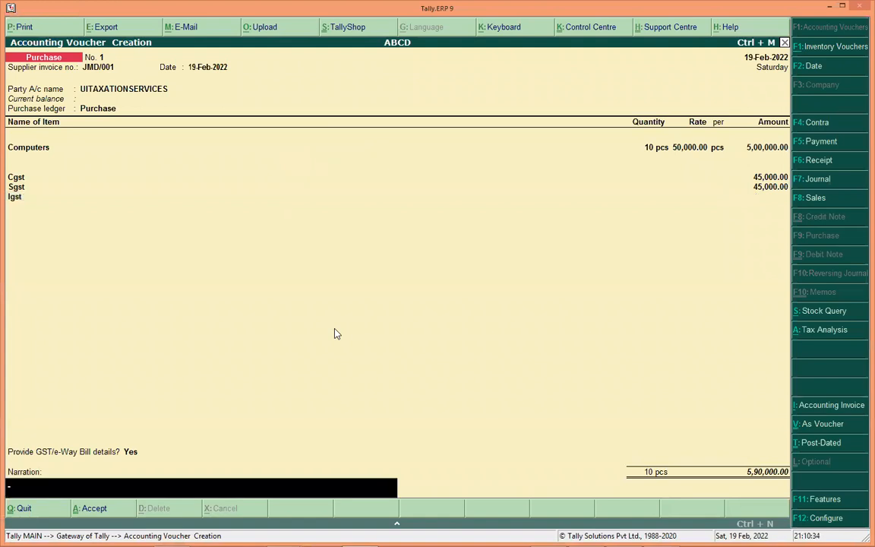
key("Return")
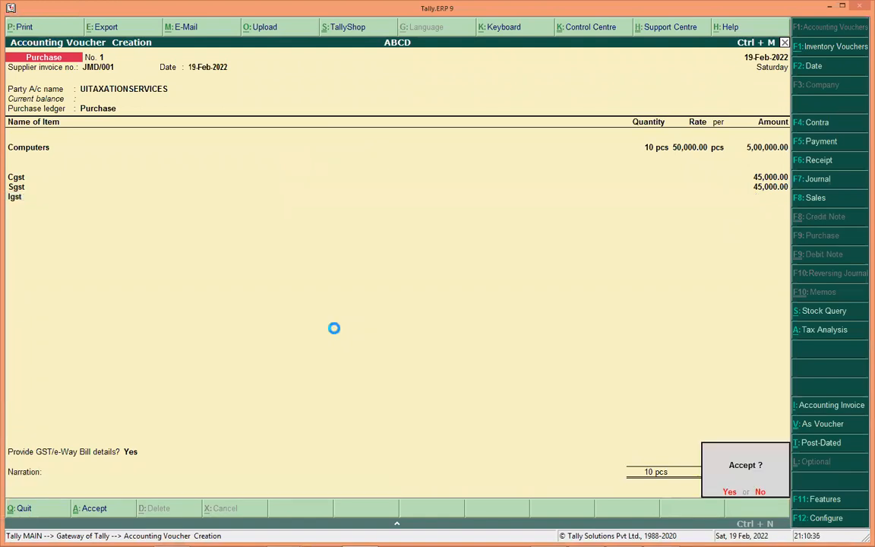
key("Return")
Step: Leave voucher entry and open the saved UITAXATIONSERVICES purchase voucher from the Day Book
key("Escape")
key("Escape")
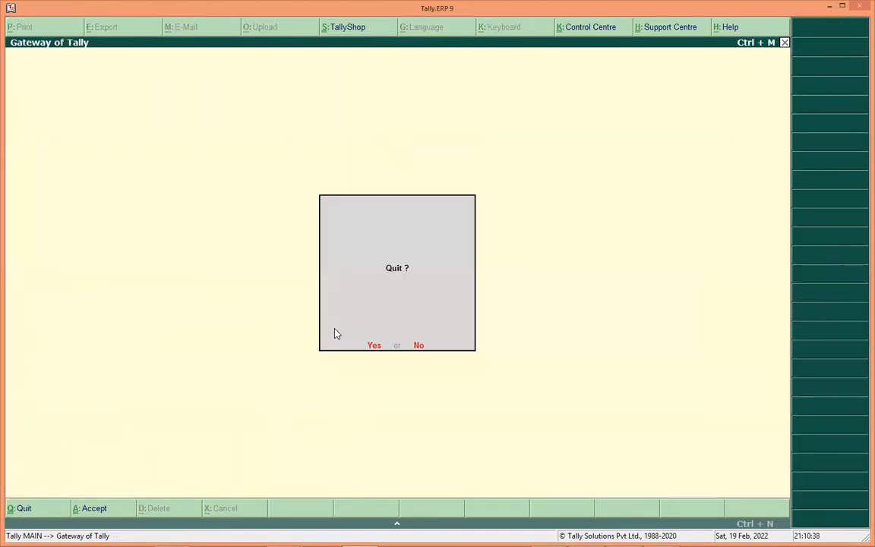
key("Escape")
key("d")
key("d")
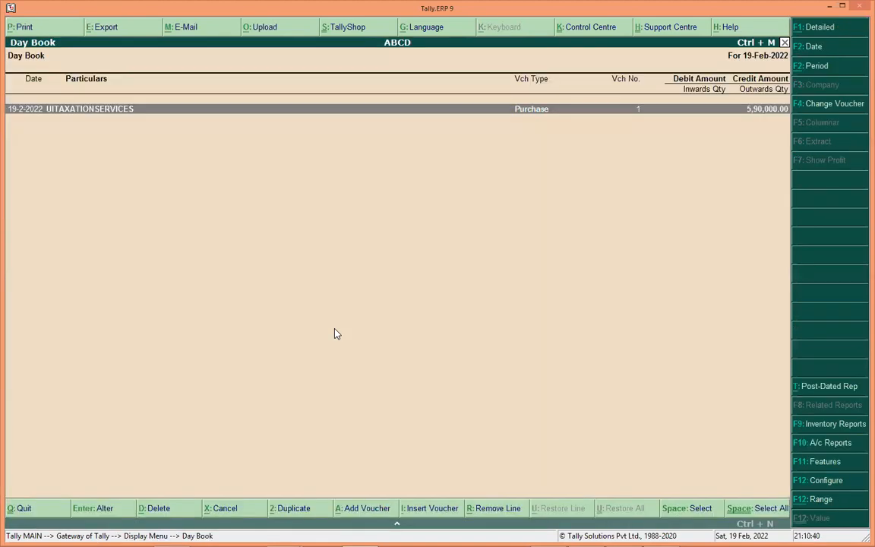
key("Return")
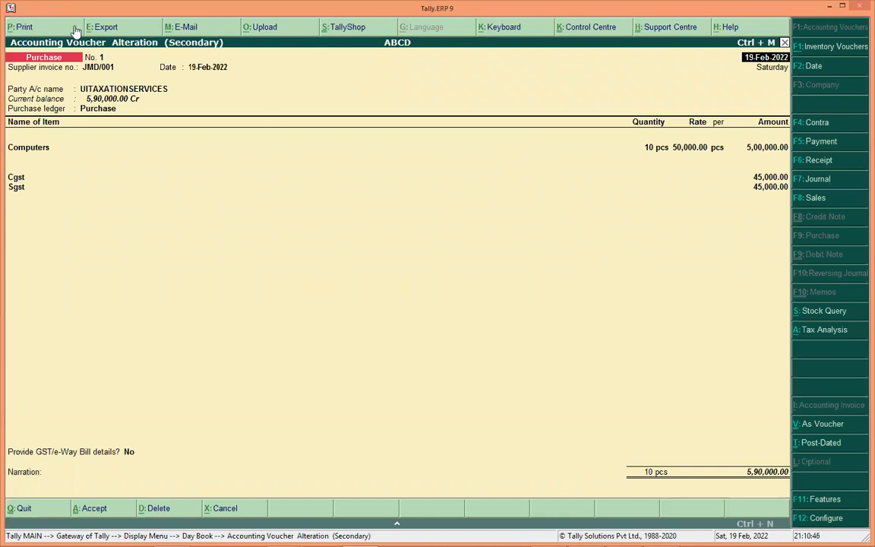
Step: Display the purchase invoice in print preview and close the preview
mouse_move(18, 17)
left_mouse_down()
mouse_move(4, 18)
mouse_move(46, 4)
left_mouse_up()
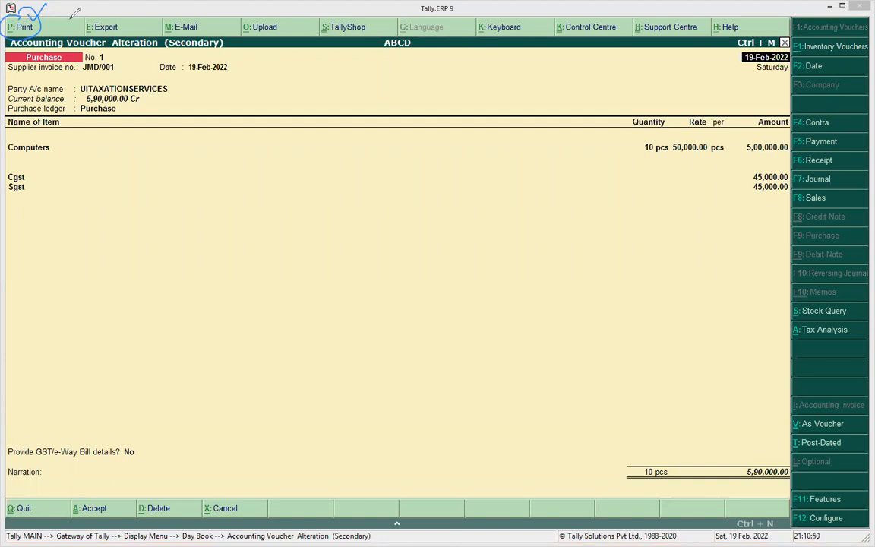
key("Escape")
key("alt+p")
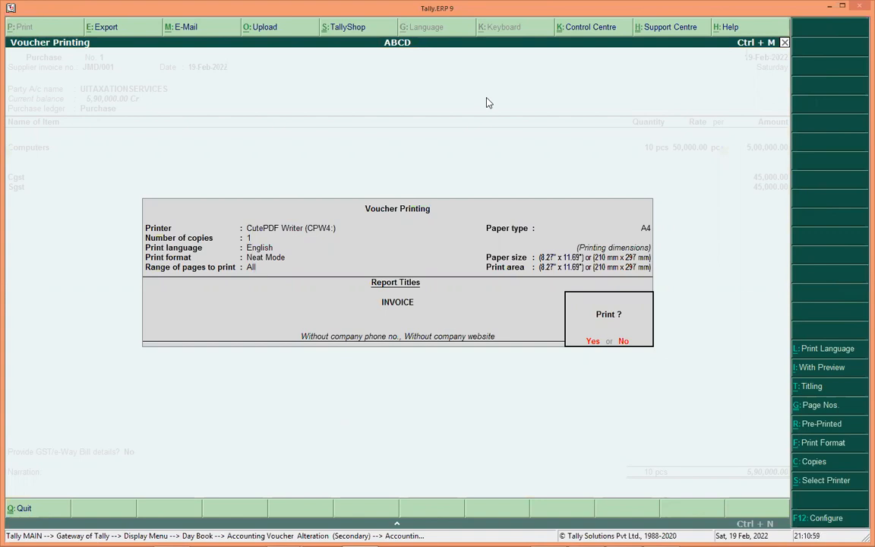
mouse_move(785, 359)
left_mouse_down()
mouse_move(835, 360)
mouse_move(838, 375)
mouse_move(793, 375)
left_mouse_up()
mouse_move(689, 372)
left_mouse_down()
mouse_move(710, 365)
mouse_move(731, 372)
mouse_move(718, 312)
mouse_move(731, 335)
left_mouse_up()
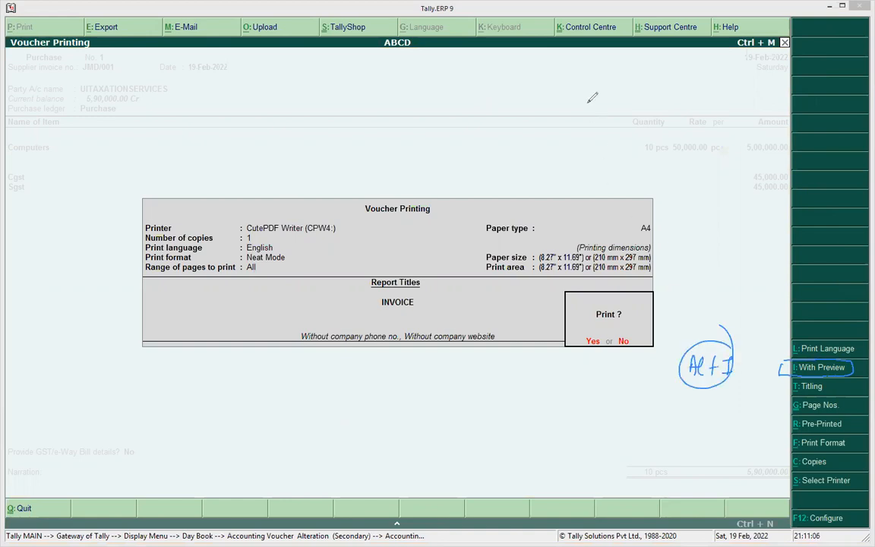
key("Escape")
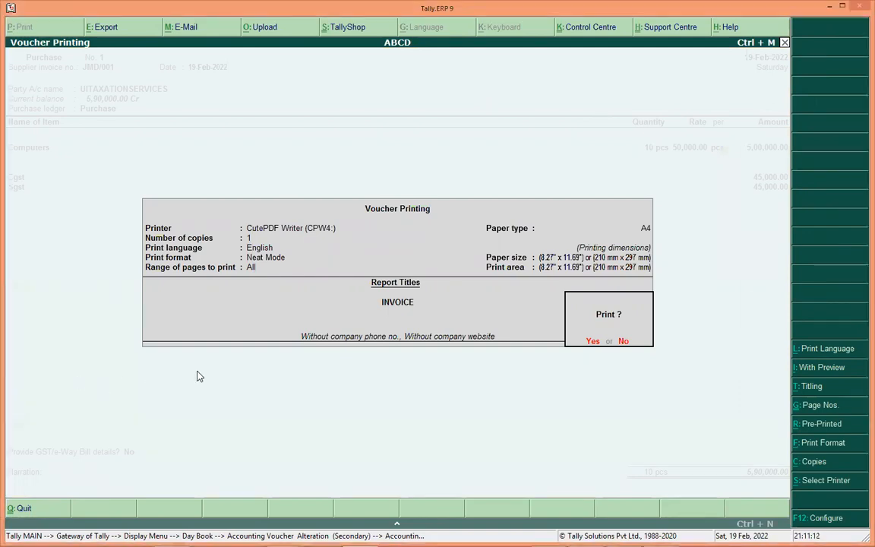
key("alt+i")
key("Return")
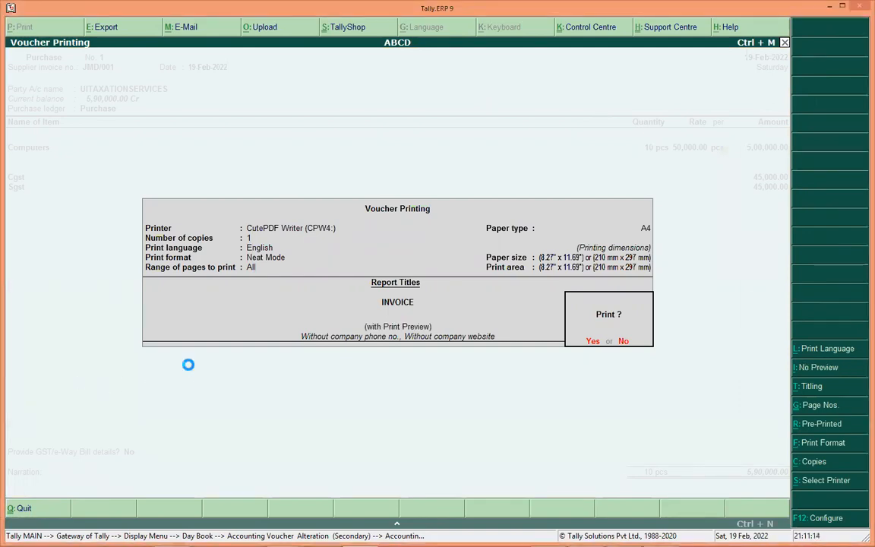
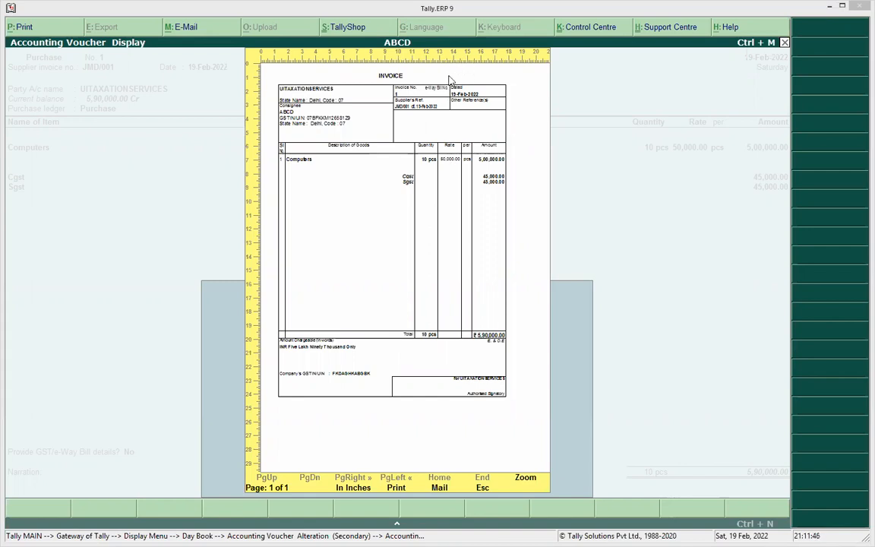
key("Escape")
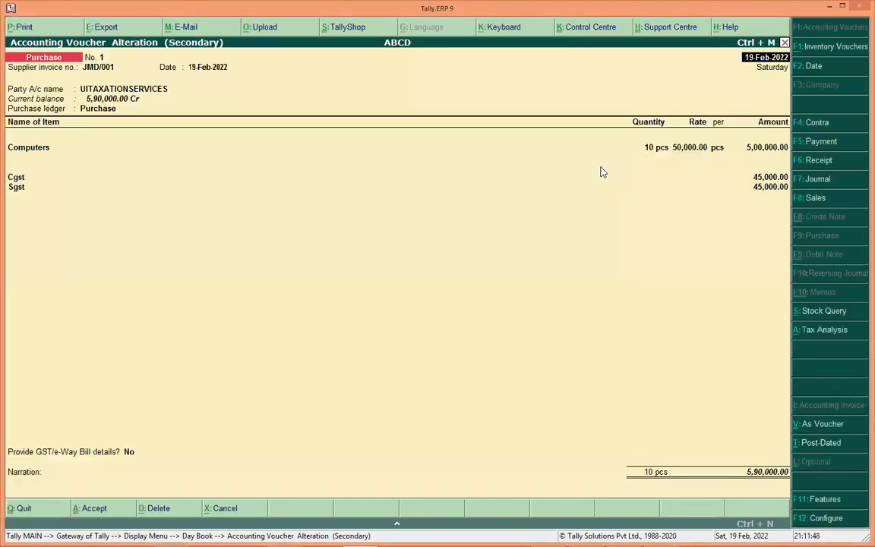
Step: Return from the Day Book to voucher entry and start a Sales voucher with its reference number left blank
key("Escape")
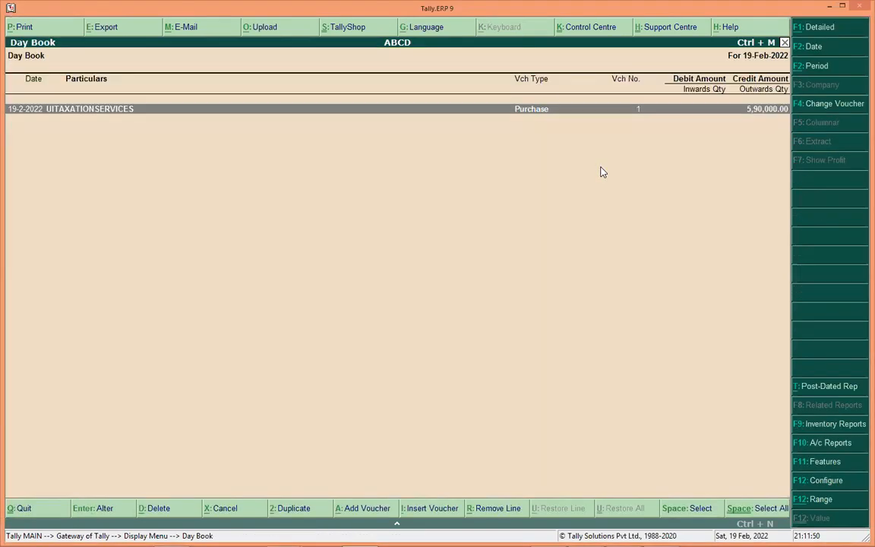
key("Escape")
key("Escape")
key("v")
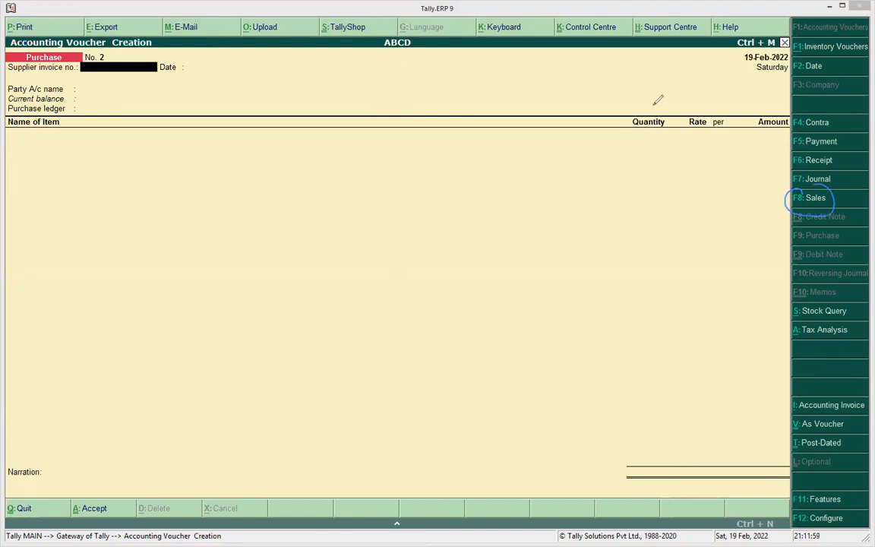
left_click(608, 146)
key("F8")
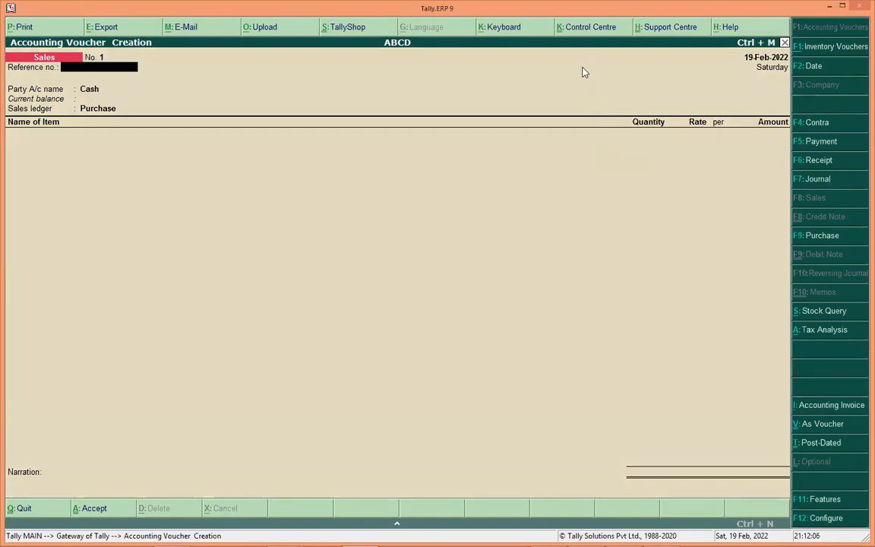
key("Return")
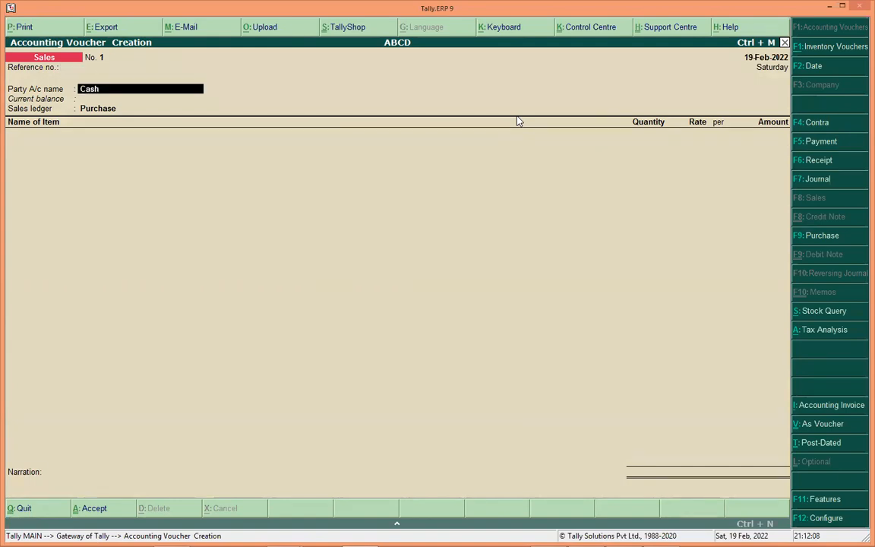
Step: Create a party ledger named Abc under Sundry Debtors from the sales voucher's party account field
key("alt+c")
type("Abc")
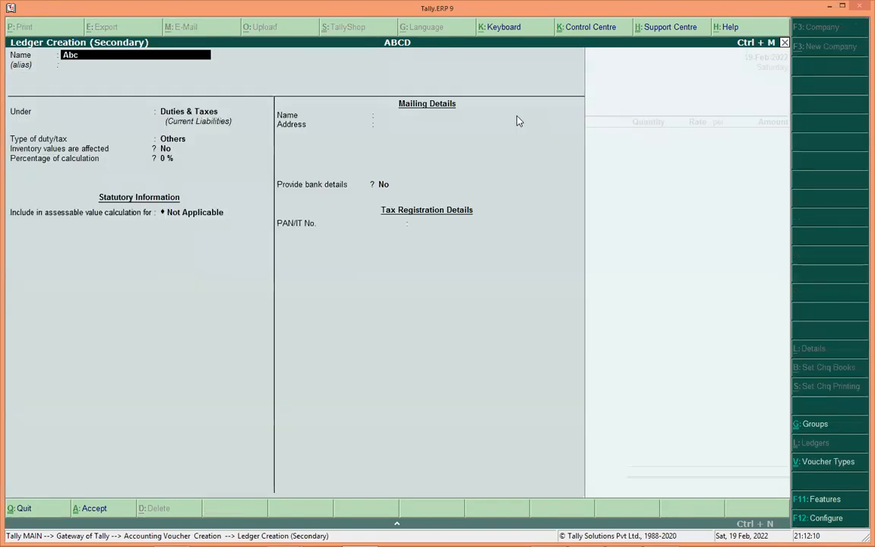
key("Return")
key("Return")
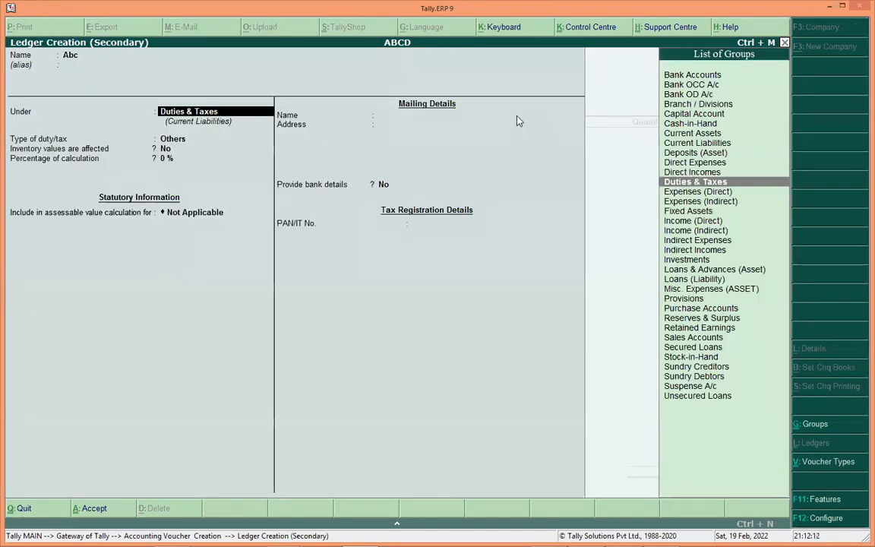
type("debtors")
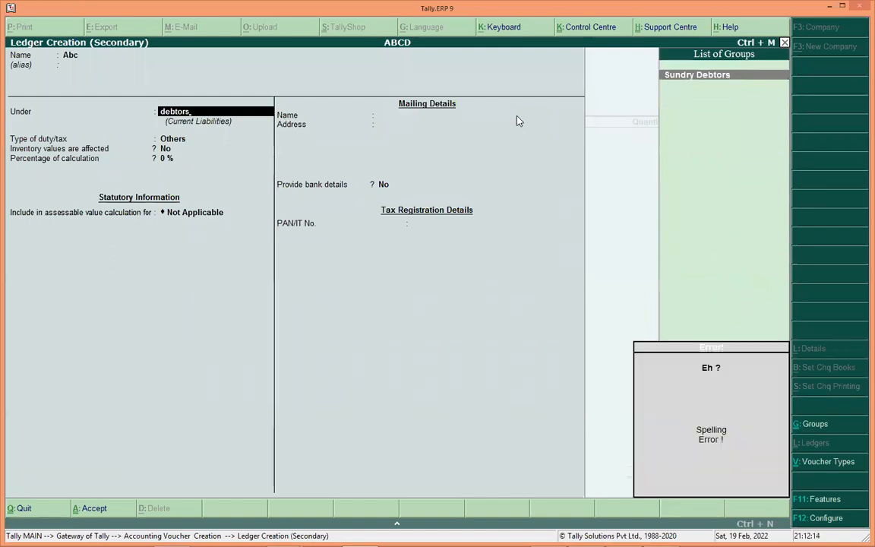
key("Return")
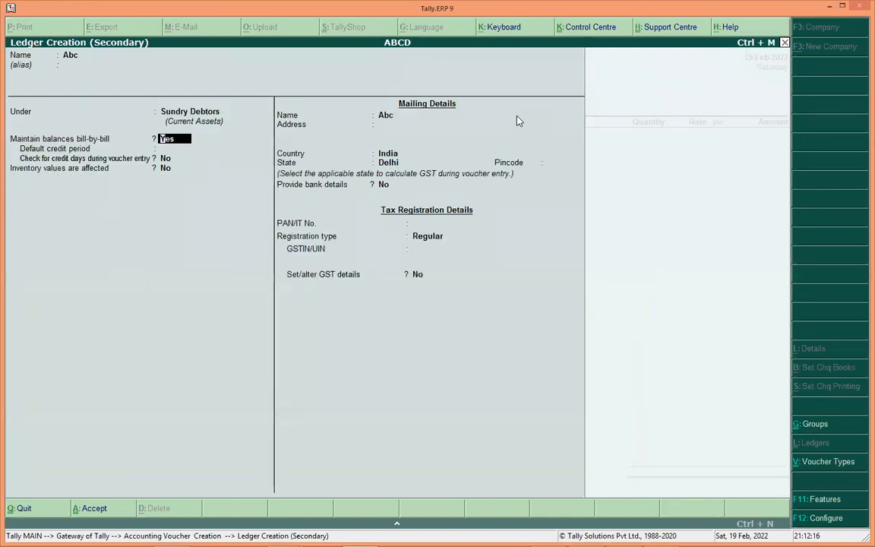
Step: Keep the Abc ledger's balance and mailing defaults and set its state to Haryana
key("Return")
key("Return")
key("Return")
key("Return")
key("Return")
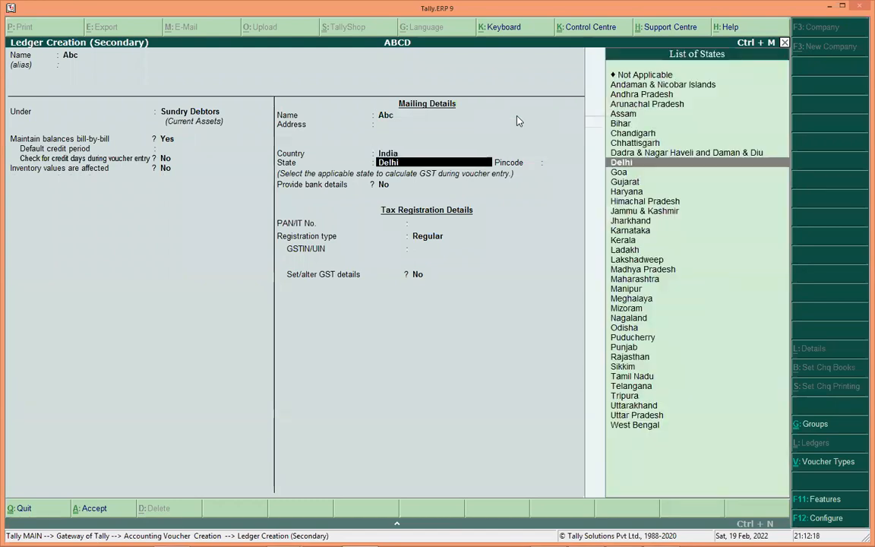
type("haryan")
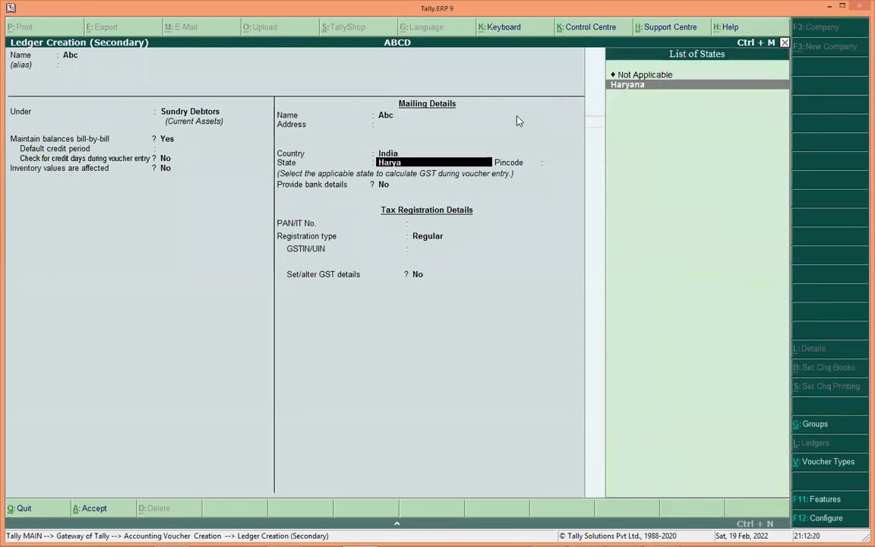
key("Return")
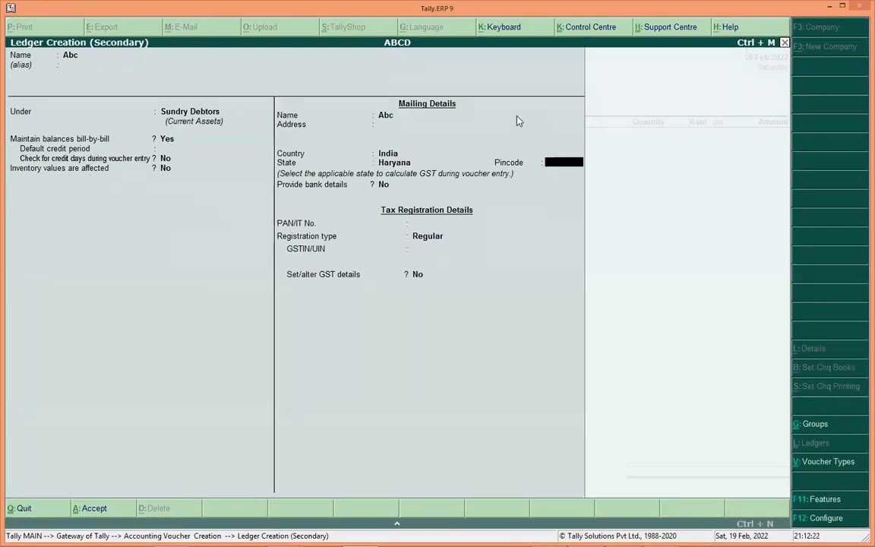
Step: Leave Abc's pincode, bank and tax registration details at their defaults, save the ledger and accept the voucher's party details
key("Return")
key("Return")
key("Return")
key("Return")
key("Return")
key("Return")
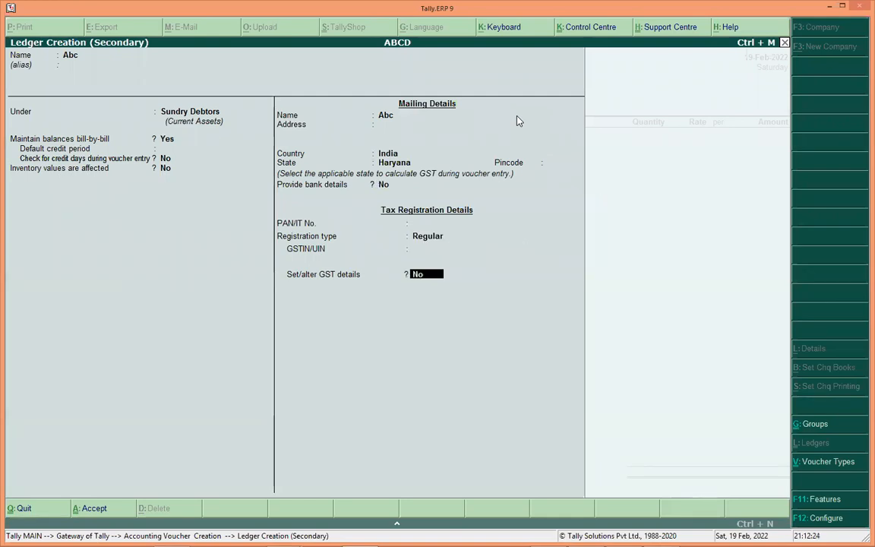
key("Return")
key("Return")
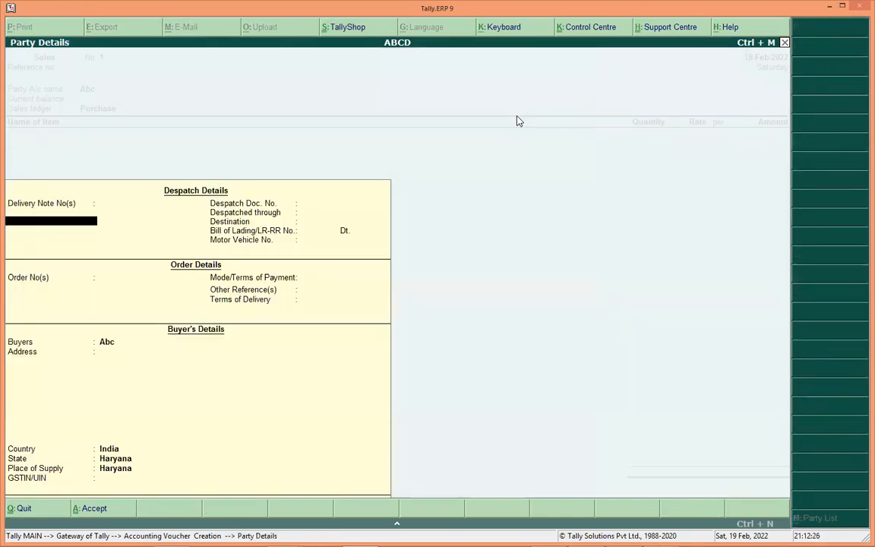
key("ctrl+a")
Step: Create a ledger named Sales under Sales Accounts for the voucher's sales ledger
key("alt+c")
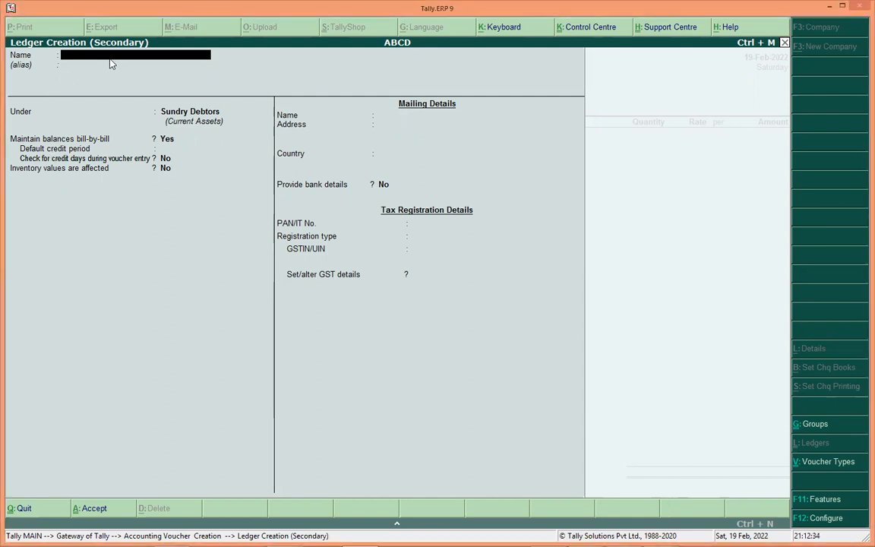
type("Sales")
key("Return")
key("Return")
type("Sales")
key("Return")
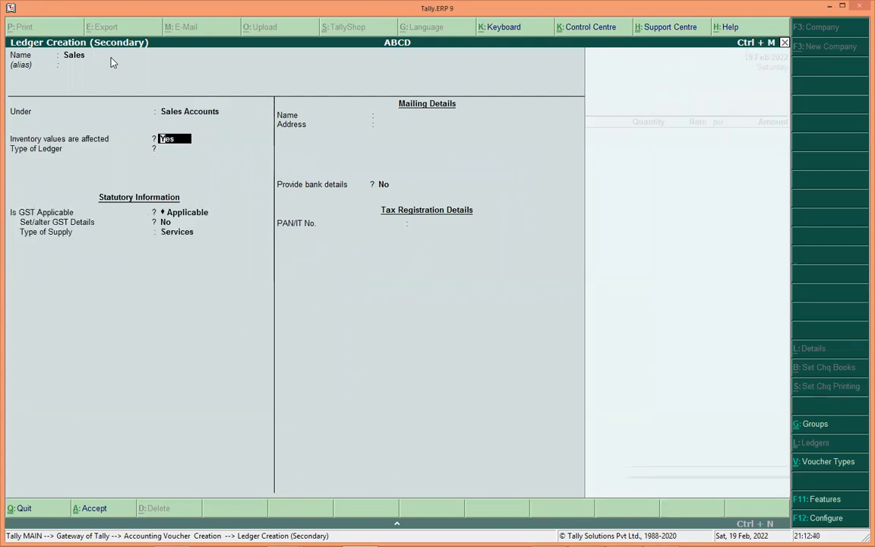
Step: Keep inventory values affected and GST applicable, set the ledger type to Not Applicable and the type of supply to Goods
key("Return")
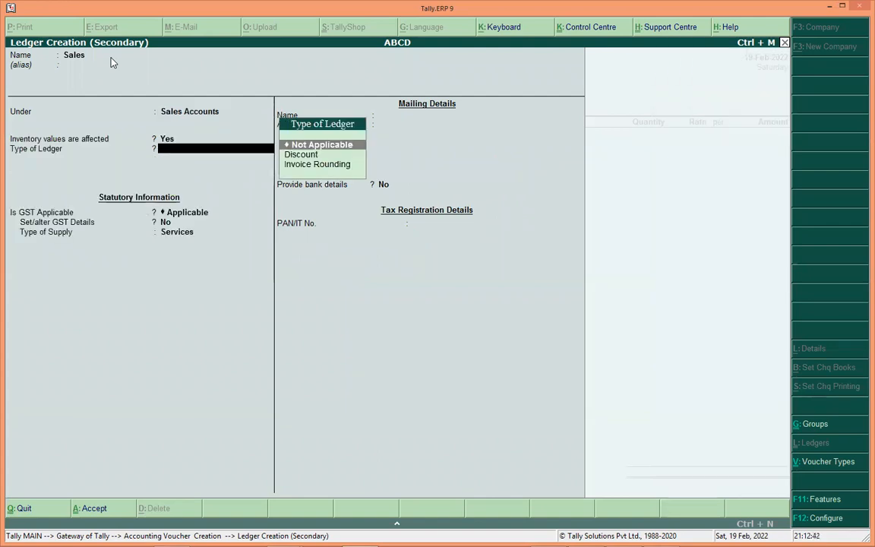
key("Return")
key("Return")
key("Return")
key("Up")
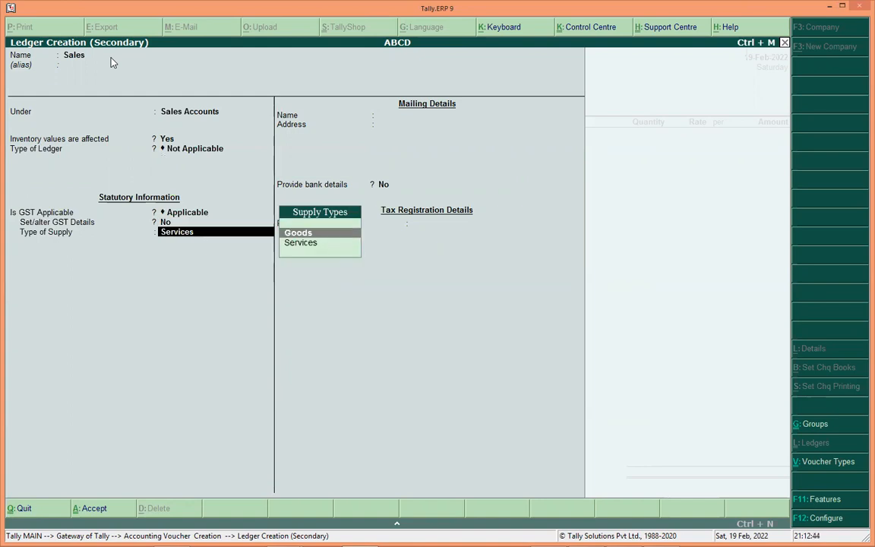
key("Return")
Step: Recheck the Sales ledger's type and GST settings, leave bank and PAN details at their defaults, and save the ledger
key("BackSpace")
key("BackSpace")
key("BackSpace")
key("BackSpace")
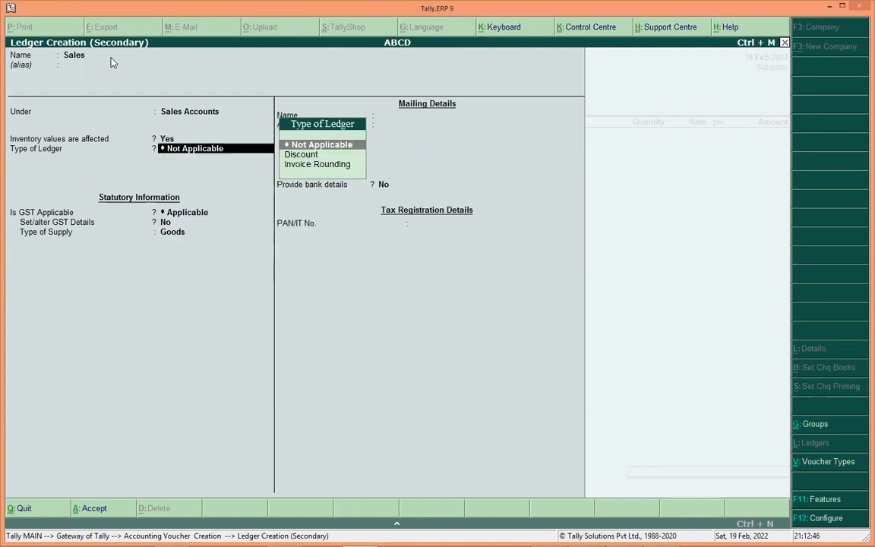
key("BackSpace")
key("Return")
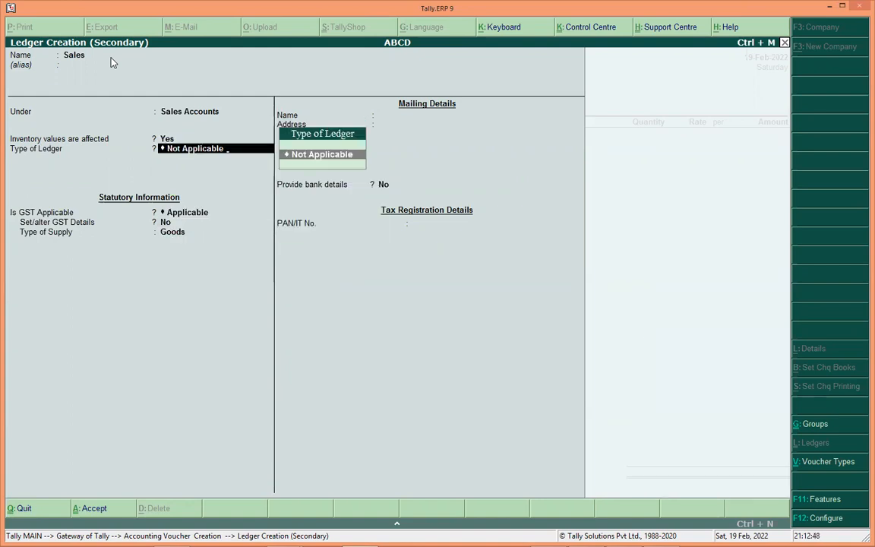
key("Return")
key("Return")
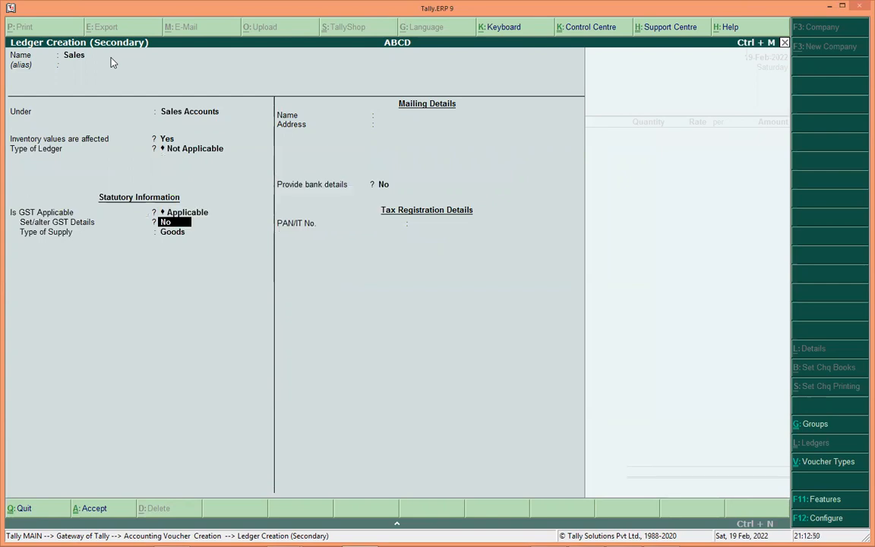
key("Return")
key("Return")
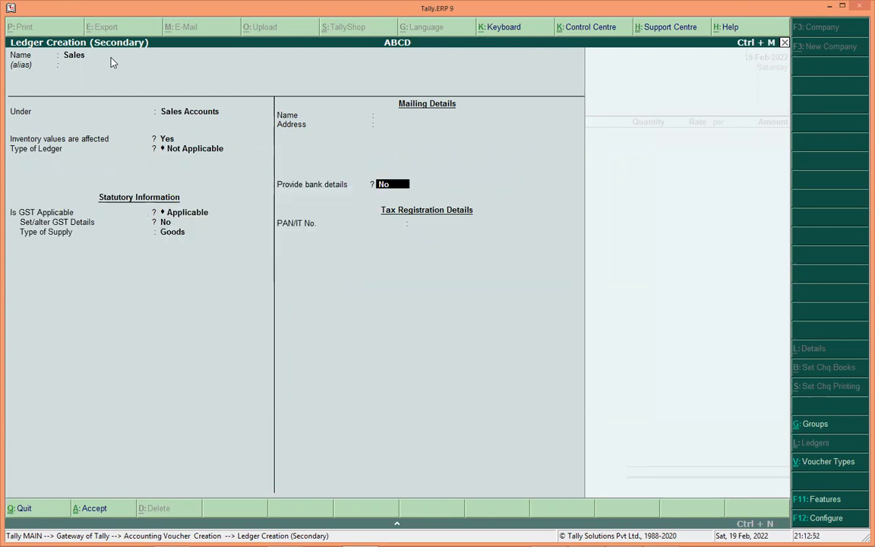
key("Return")
key("Return")
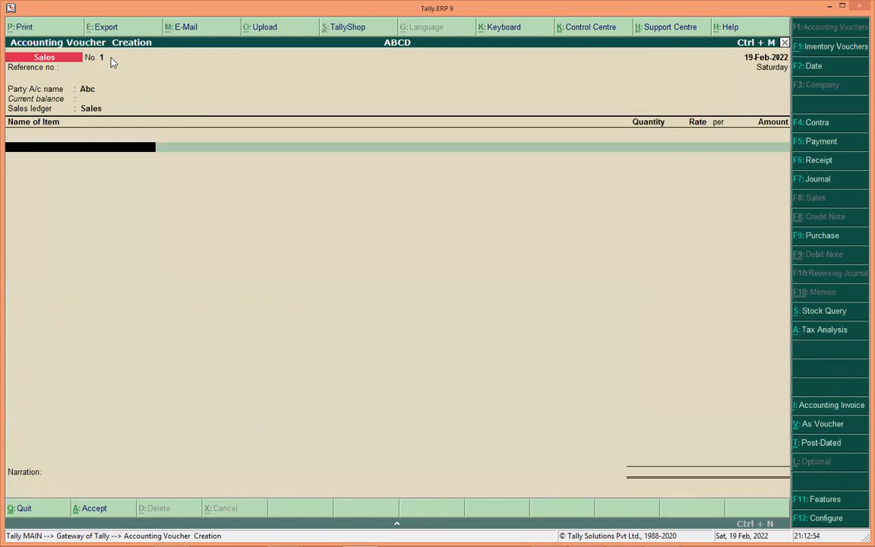
Step: Add the Computers item to the sales voucher with quantity 5 pcs and rate 60,000 per piece
type("computer")
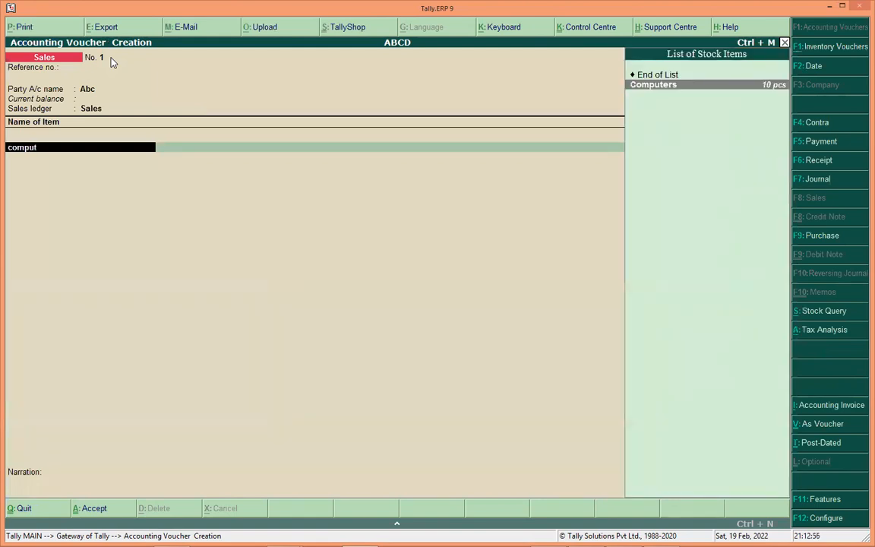
key("Return")
type("5")
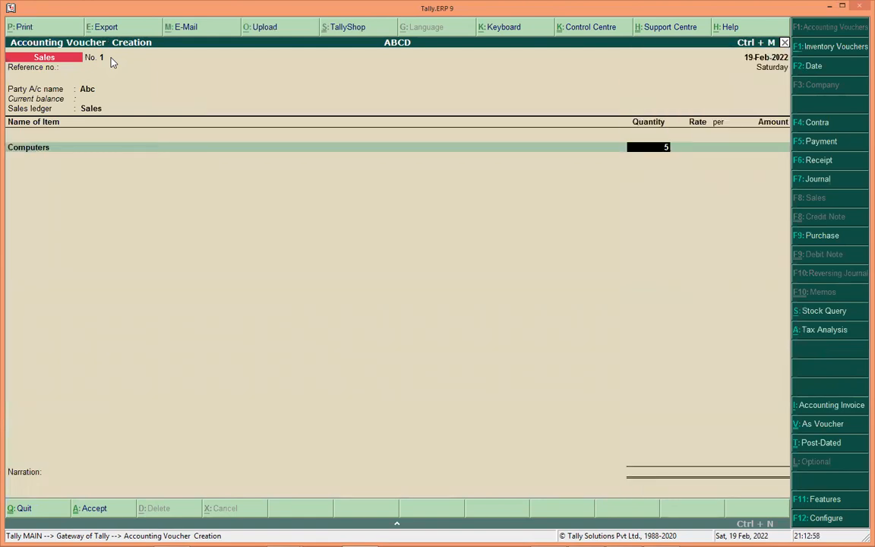
key("Return")
type("60000")
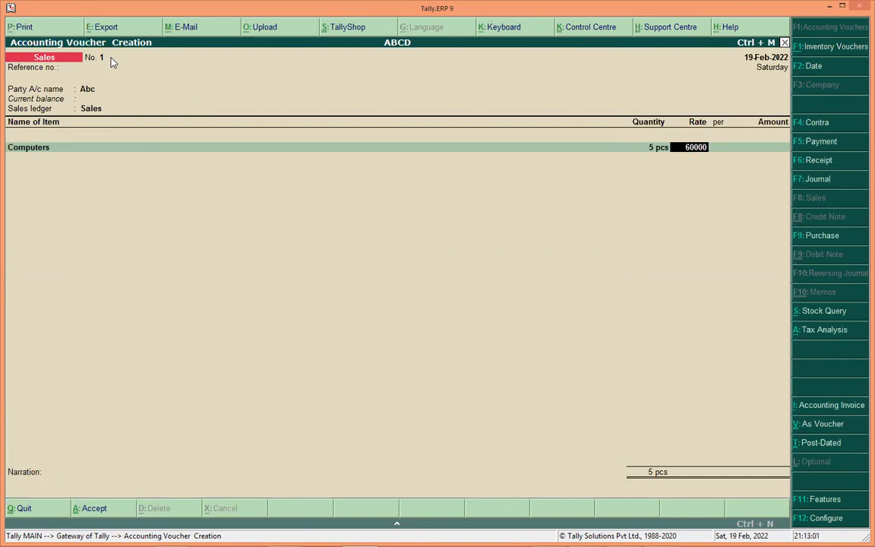
key("Return")
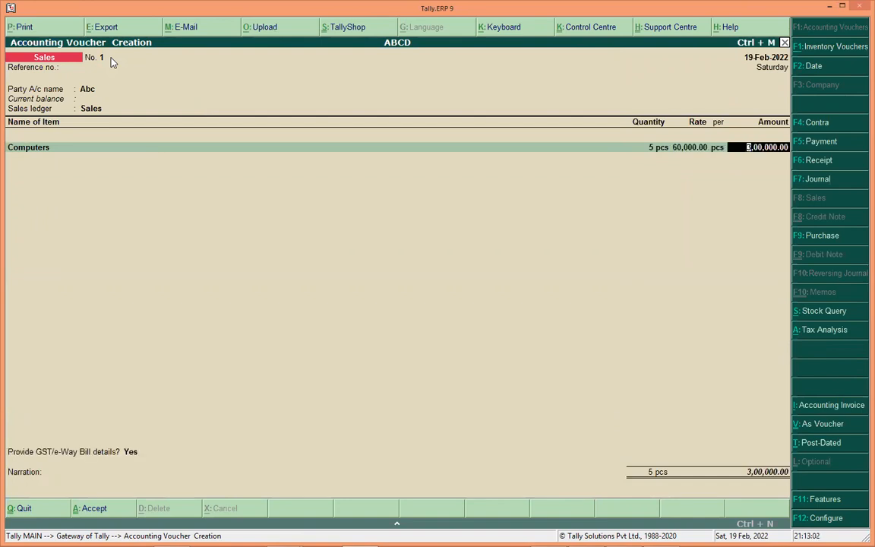
key("Return")
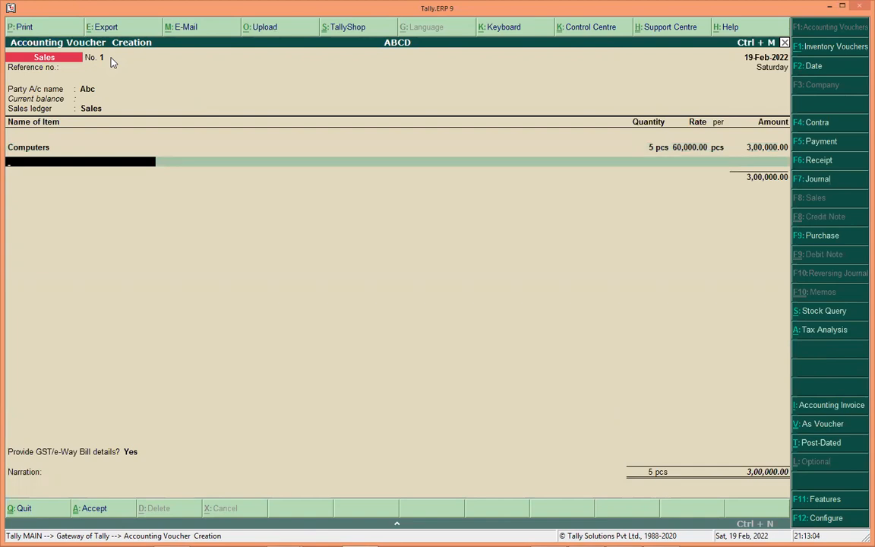
Step: End the item list and add the Igst, Cgst and Sgst tax ledgers below the Computers line
key("Return")
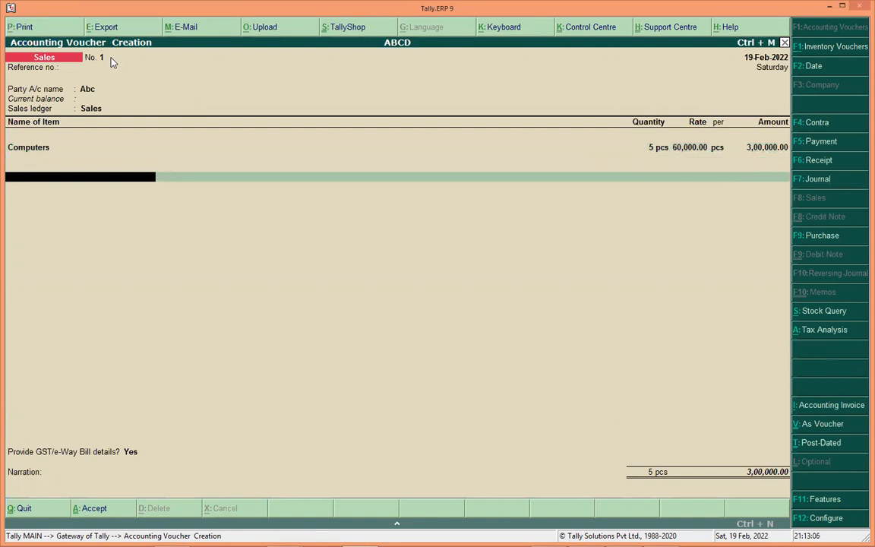
type("Igst")
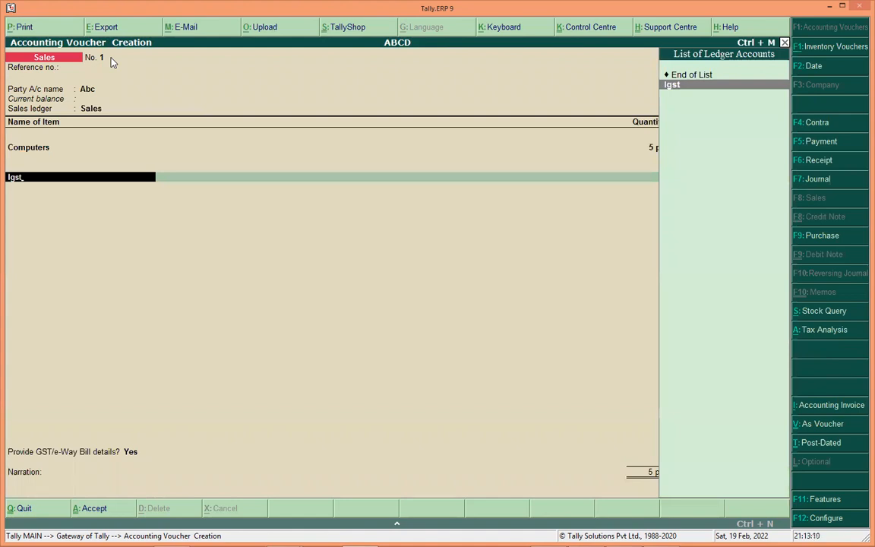
key("Return")
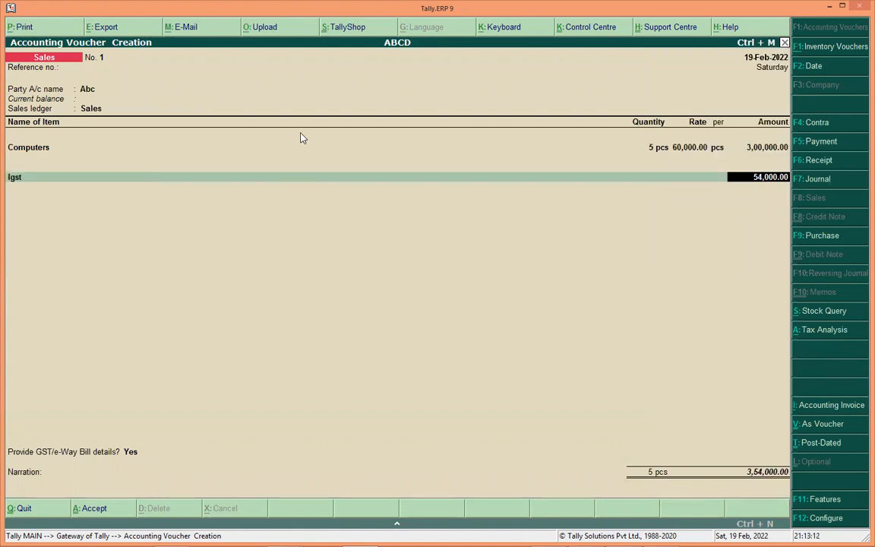
key("Return")
type("Cgst")
key("Return")
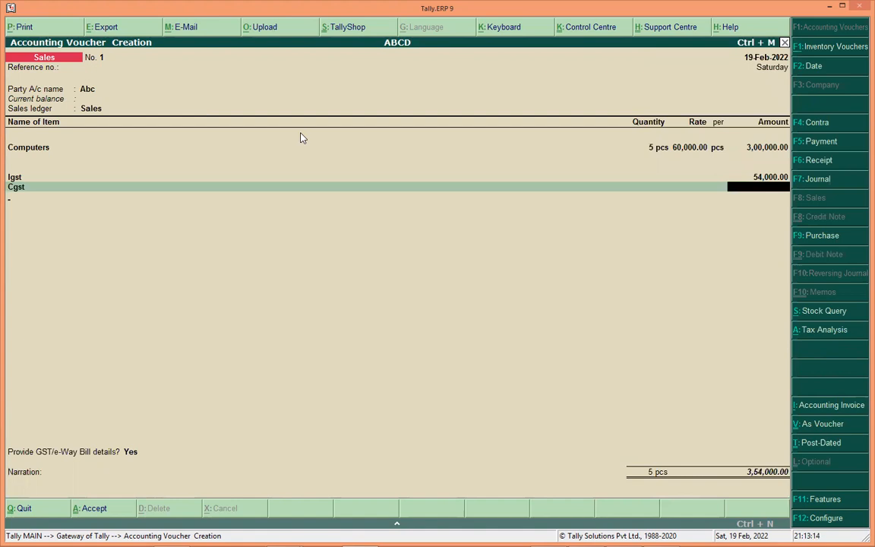
key("Return")
type("sgst")
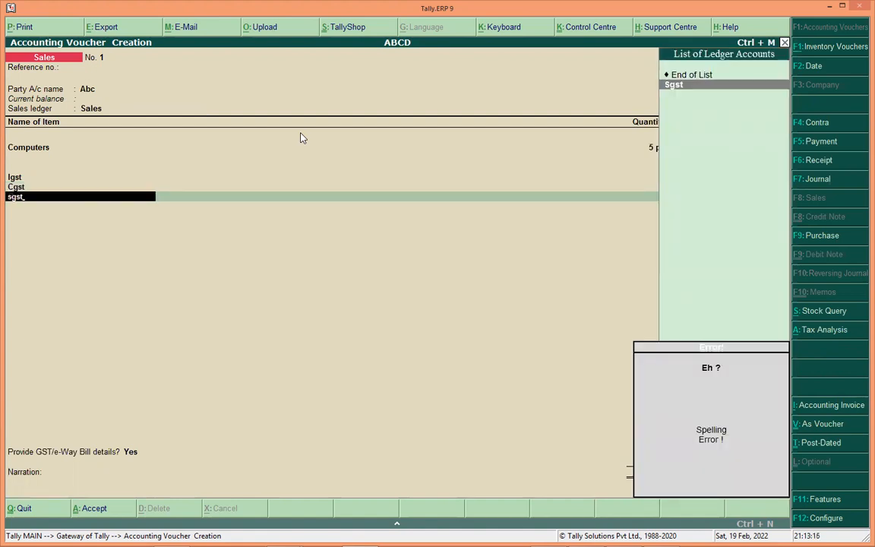
key("Return")
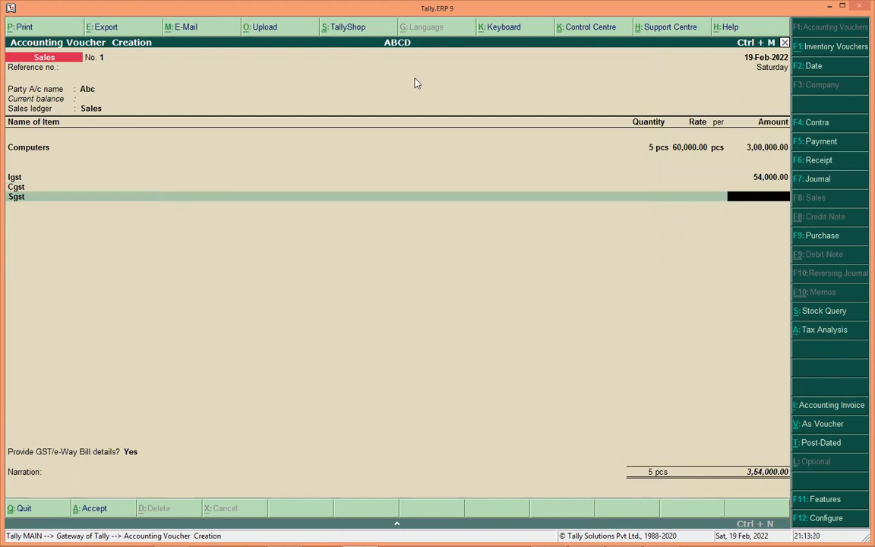
Step: Leave the Sgst amount blank, complete the remaining voucher details, save the sales voucher and return to the Gateway of Tally
key("Return")
key("Return")
key("Return")
key("Return")
key("Return")
key("ctrl+a")
key("Return")
key("Return")
key("Return")
key("Return")
key("Escape")
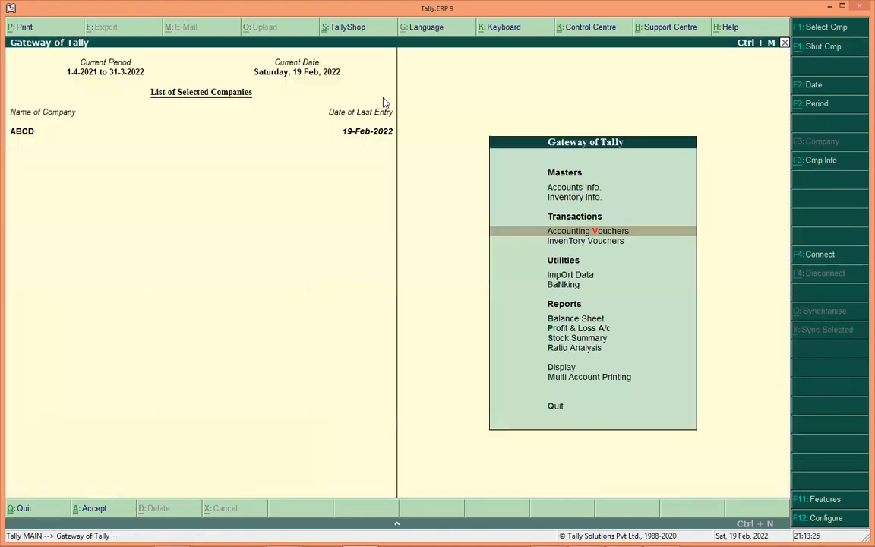
Step: Open the saved Abc sales voucher from February in the Sales Register
key("d")
key("a")
key("s")
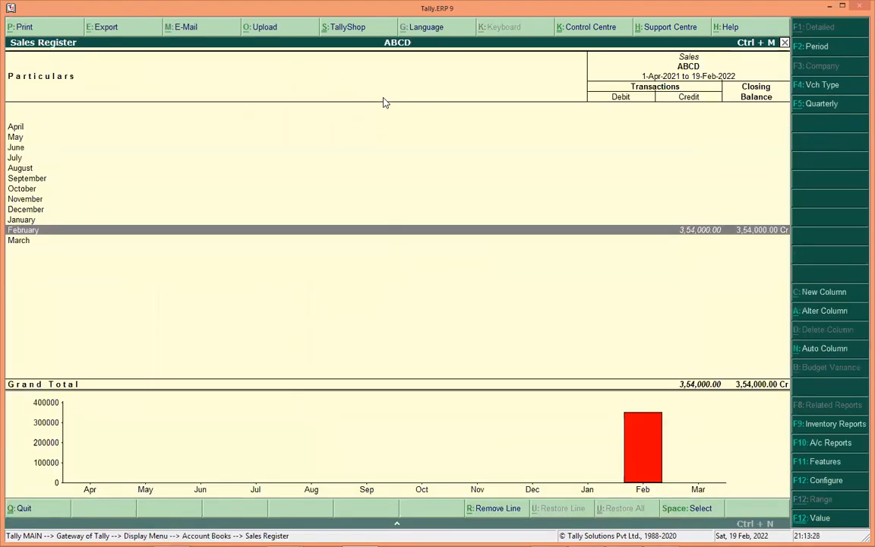
key("Return")
key("Return")
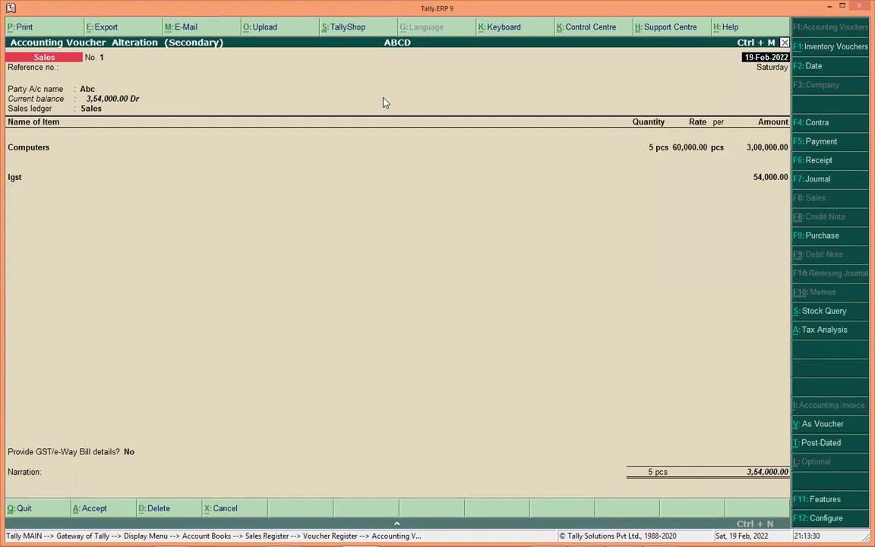
Step: Show the sales tax invoice in print preview, zoom in to examine its tax details and zoom back out
key("alt+p")
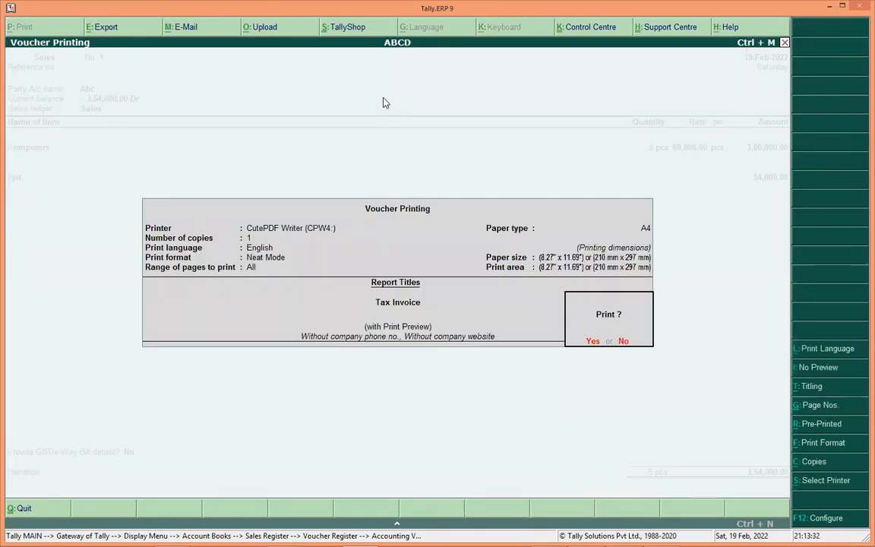
key("Return")
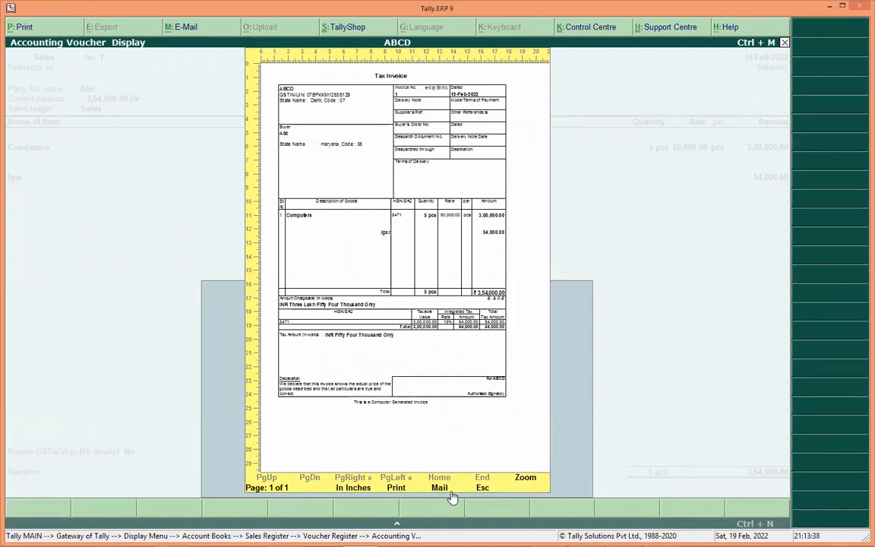
left_click(474, 431)
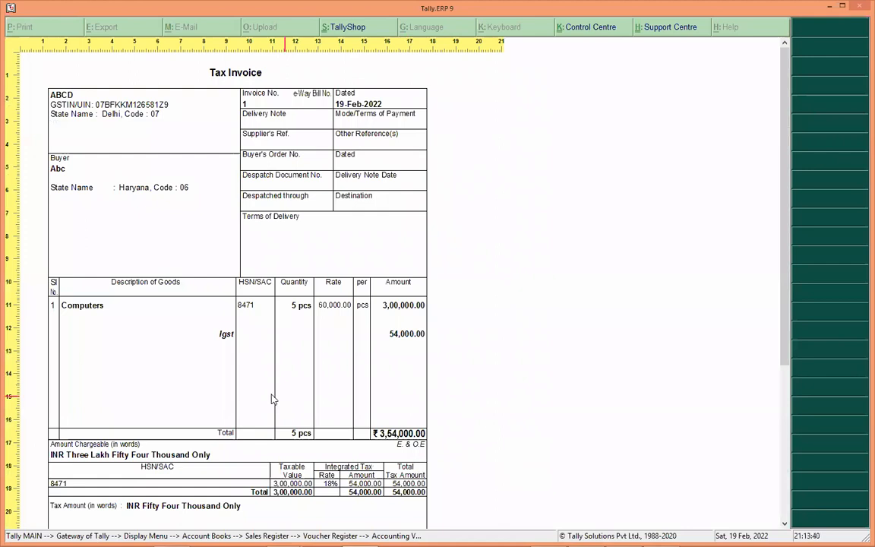
scroll(273, 399, "down", 5)
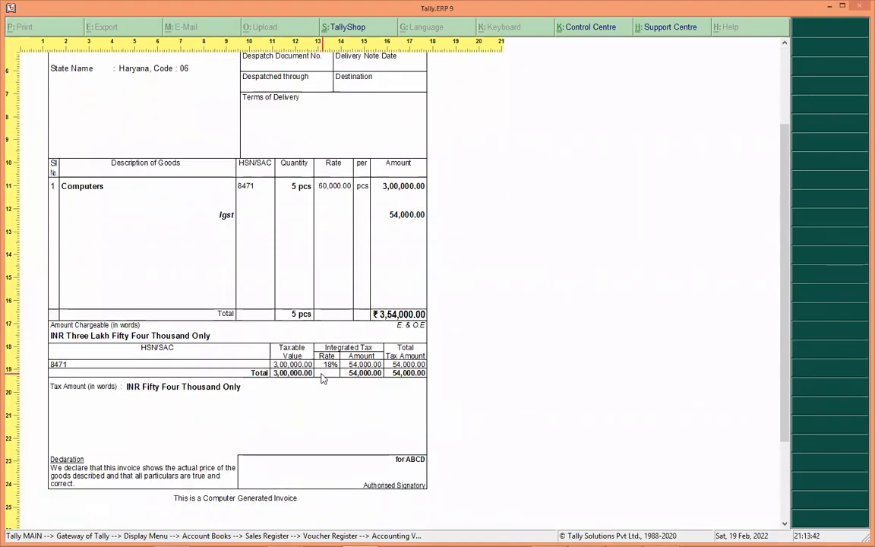
scroll(327, 380, "up", 5)
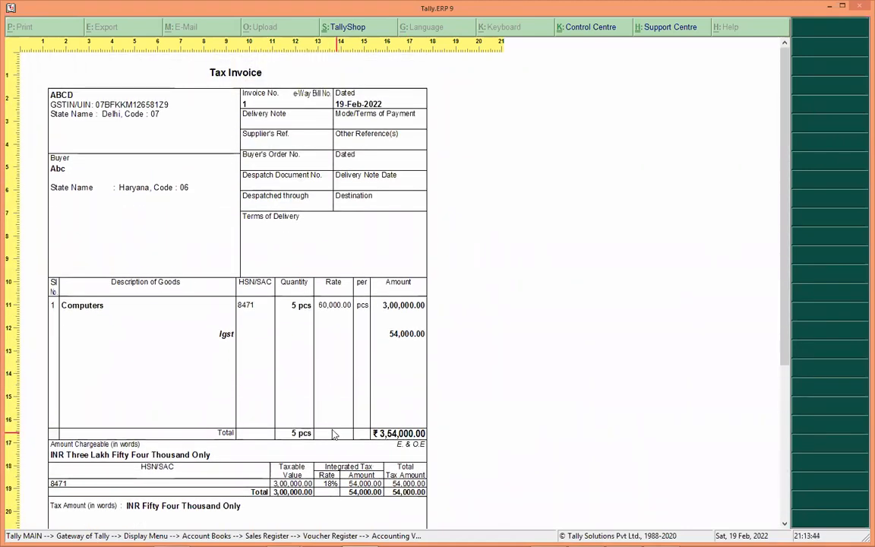
left_click(316, 357)
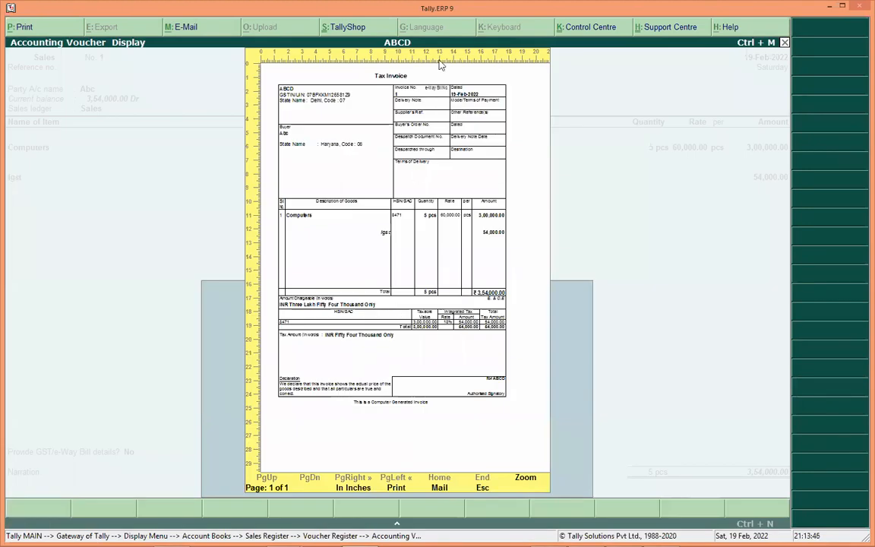